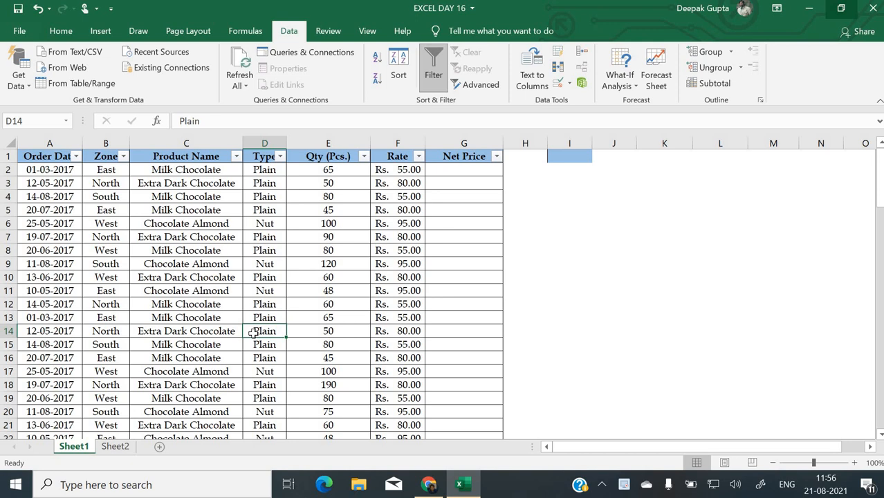
- Examine the chocolate order table and read the exercise tasks listed below it in rows 91 to 99
scroll(254, 333, "down", 1)
scroll(249, 333, "up", 1)
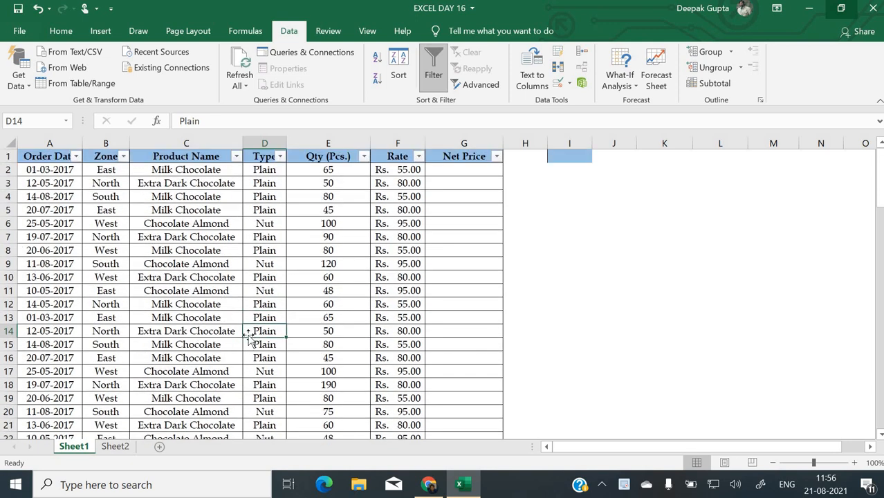
left_click(158, 348)
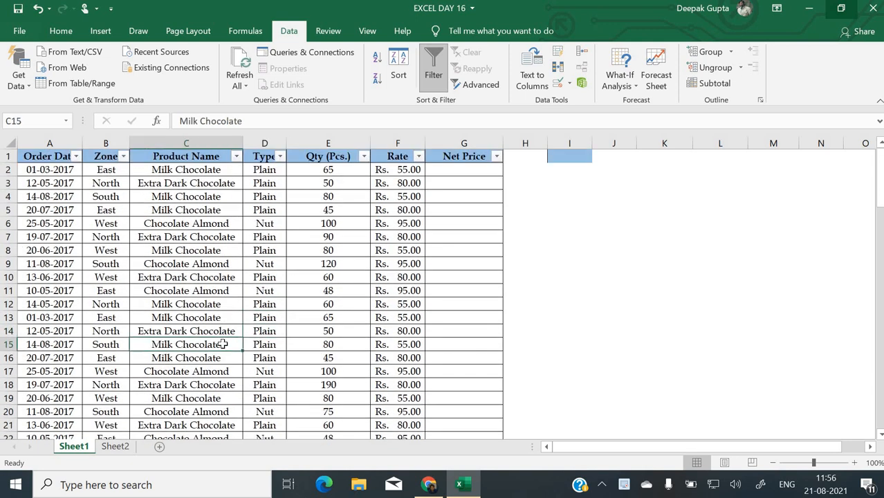
left_click(305, 353)
scroll(304, 354, "down", 1)
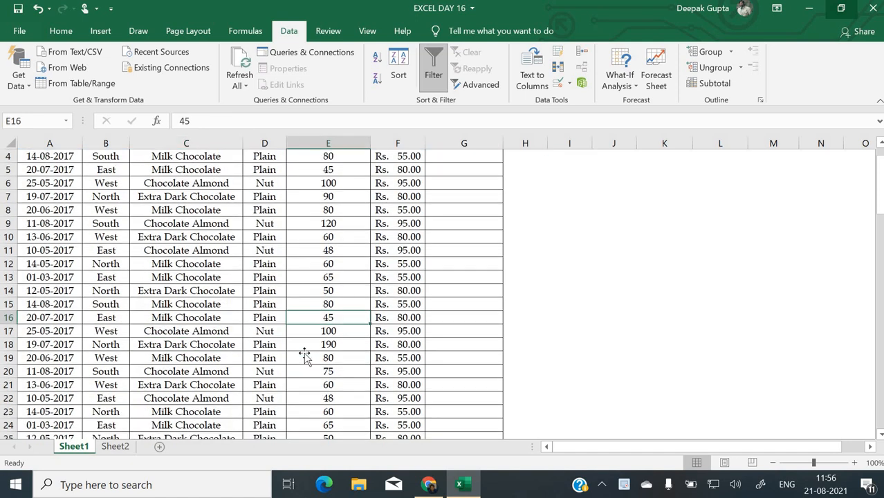
scroll(305, 356, "up", 1)
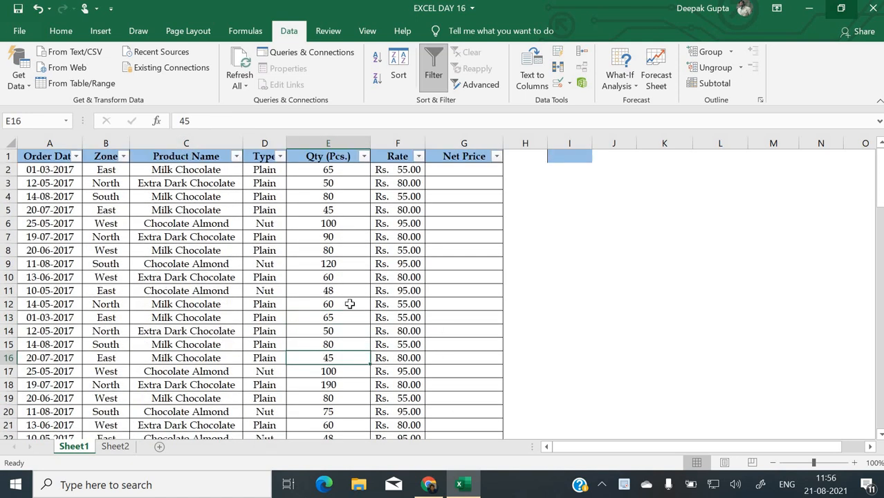
scroll(349, 303, "down", 2)
scroll(349, 301, "down", 20)
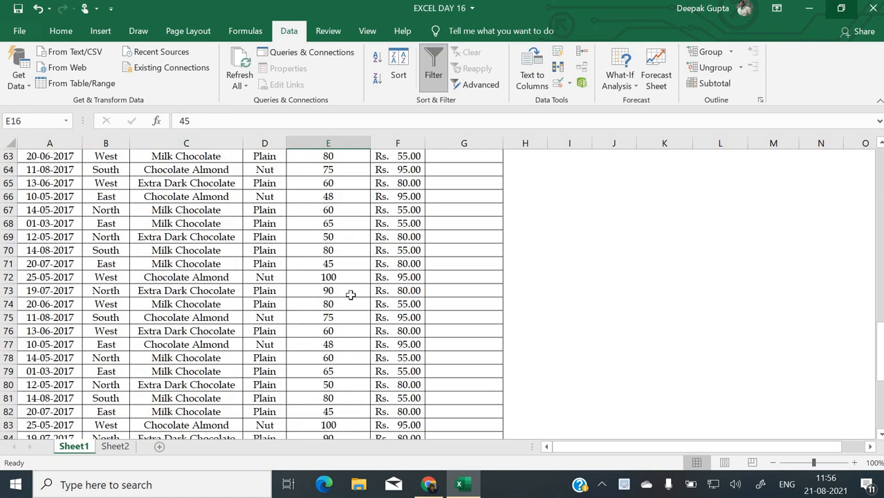
scroll(351, 295, "down", 3)
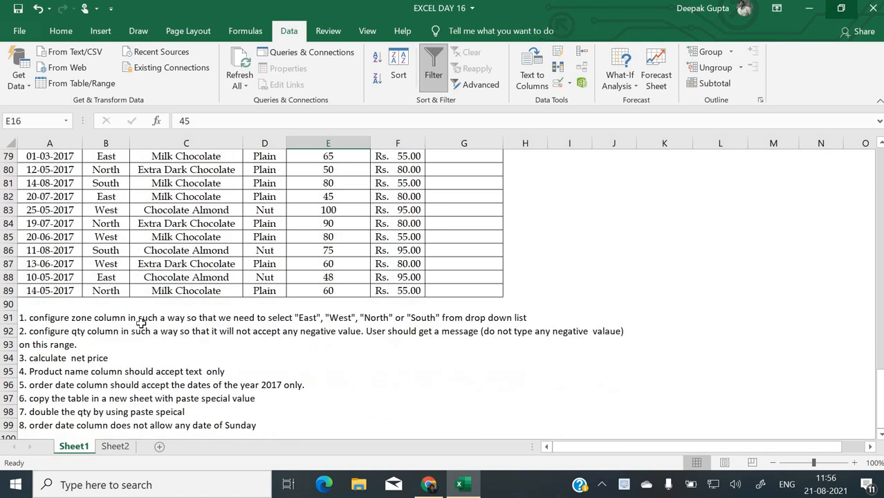
left_click(83, 330)
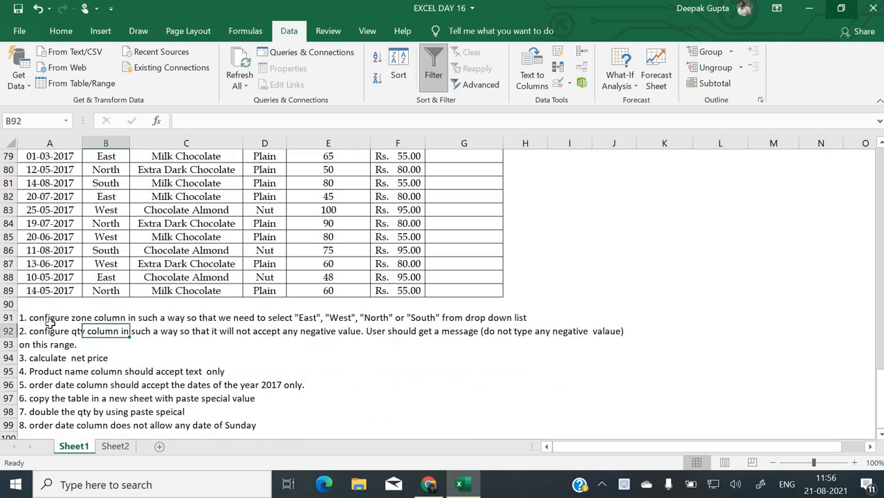
left_click(52, 324)
left_click(62, 307)
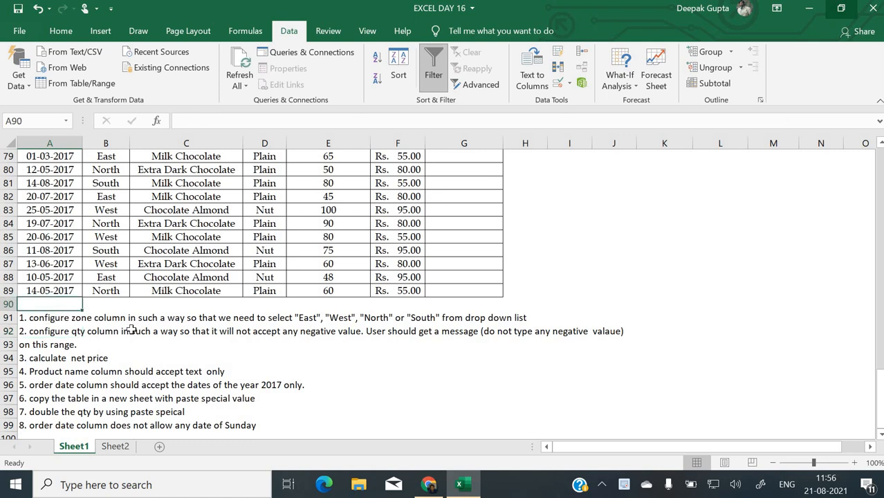
left_click(58, 328)
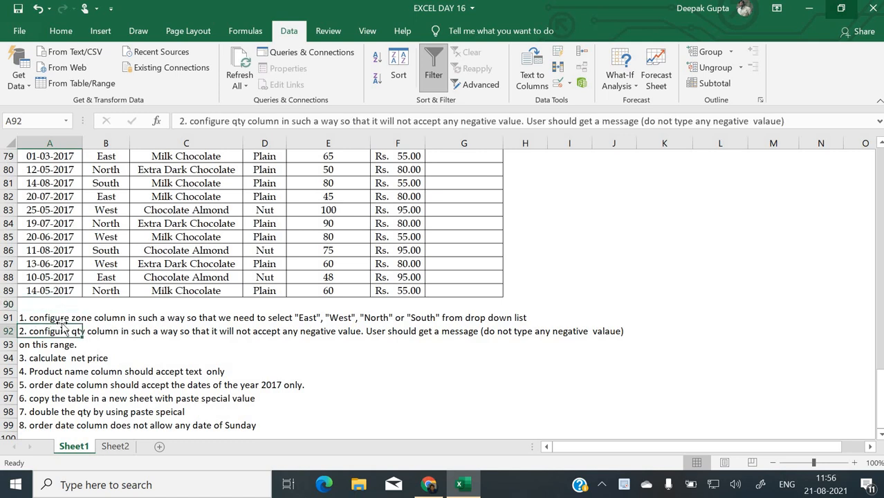
left_click(62, 318)
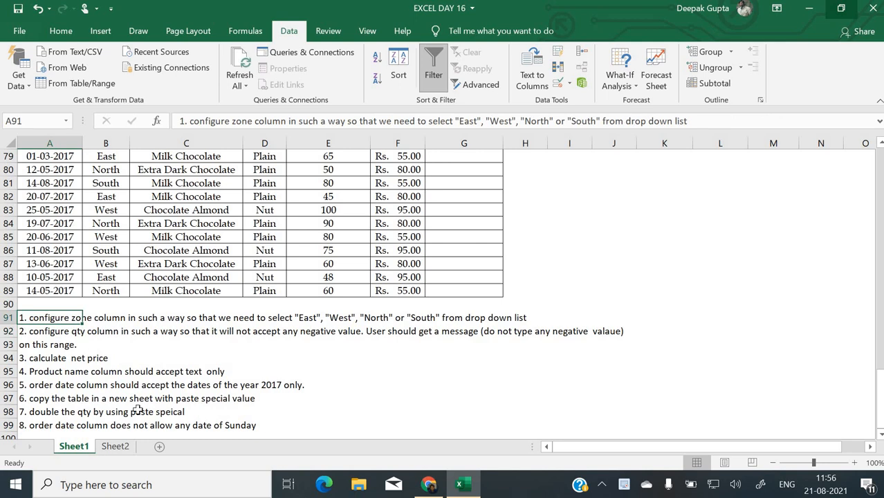
left_click(176, 357)
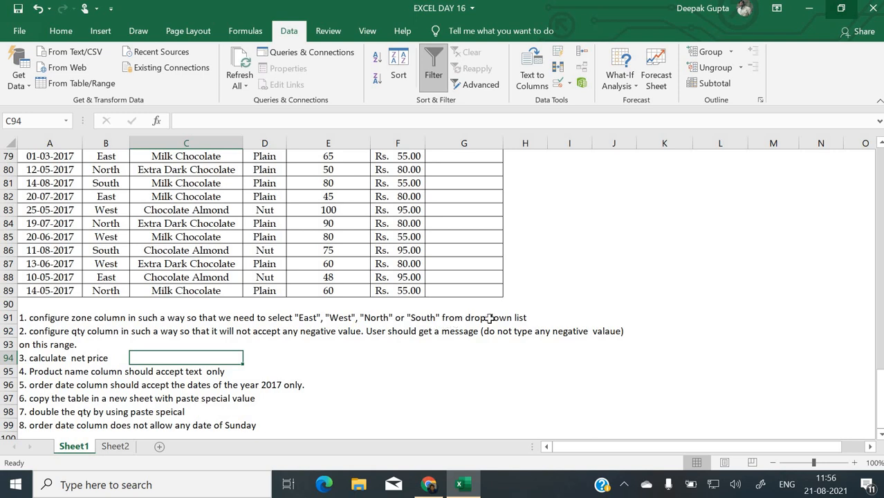
- Open the data validation settings for the zone cells B2:B89, keeping the dialog clear of the zone column
scroll(493, 318, "up", 20)
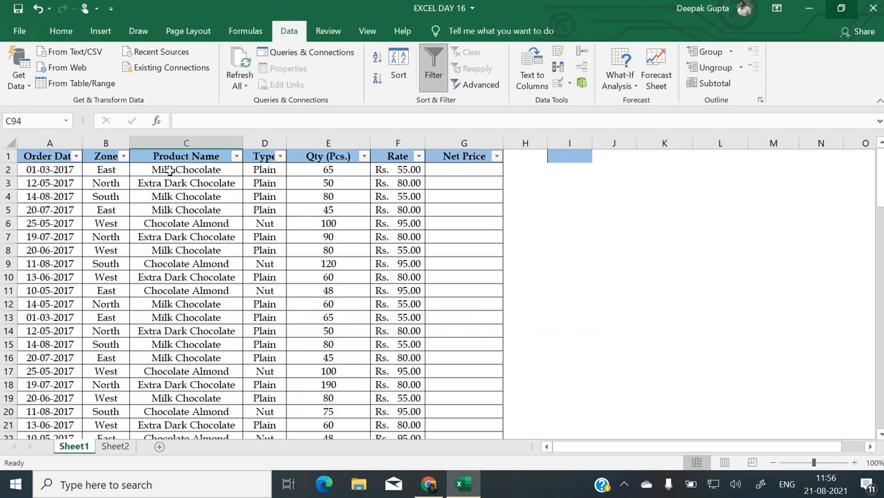
left_click(106, 170)
left_click(113, 193)
left_click(115, 181)
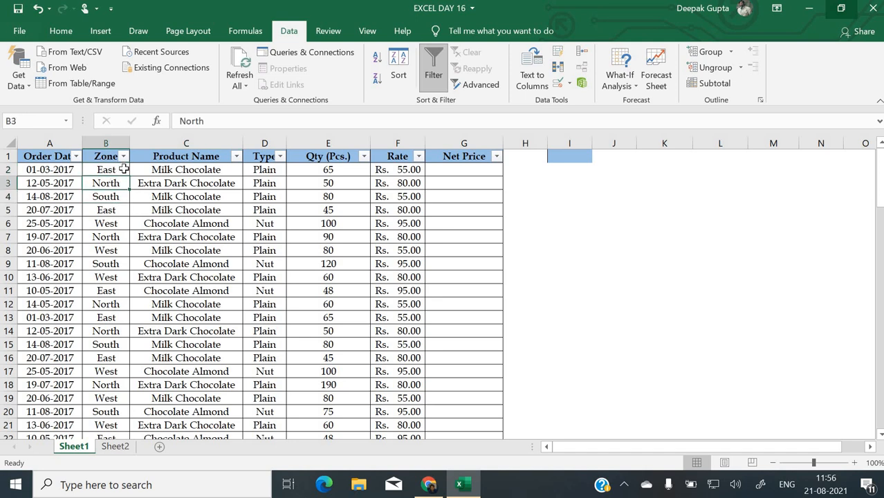
left_click_drag(125, 173, 111, 413)
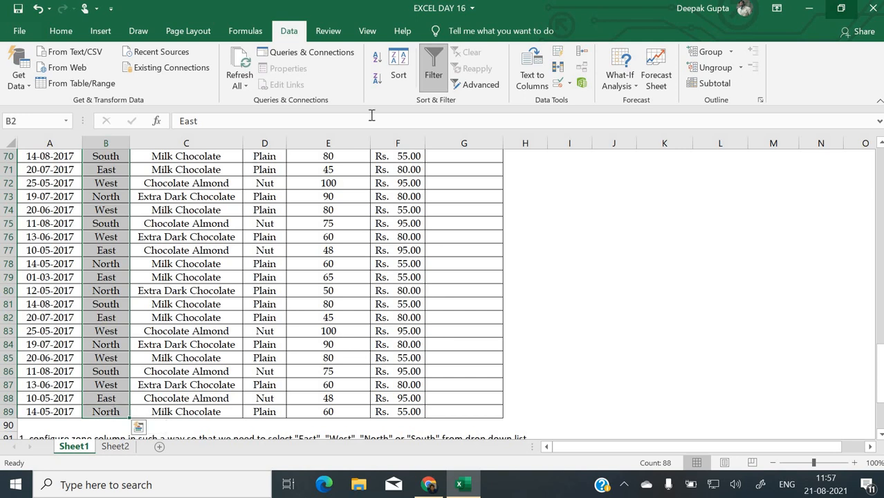
left_click(571, 84)
left_click(578, 96)
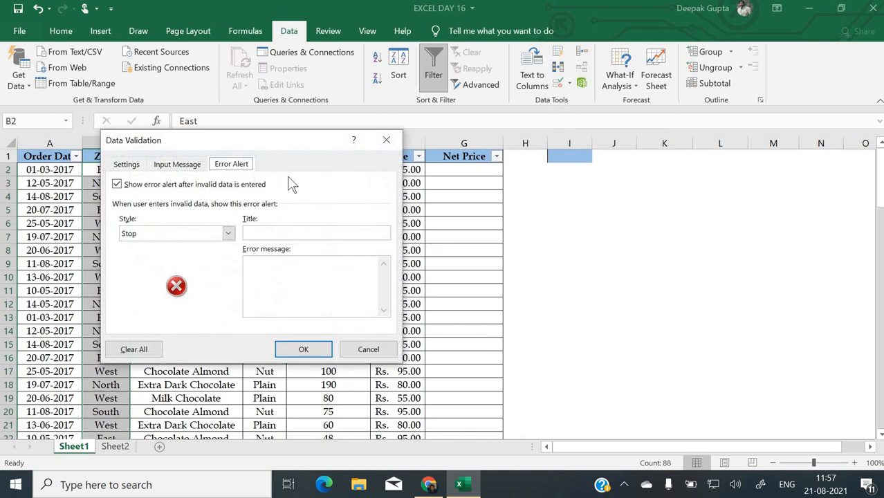
left_click_drag(299, 149, 625, 151)
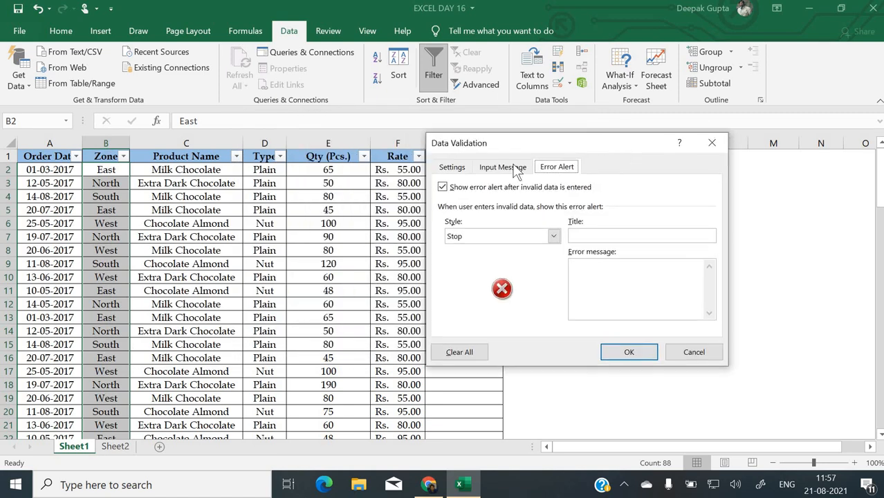
- Restrict the zone cells to a drop-down list with the source East, North, South, West and apply the rule
left_click(451, 167)
left_click(469, 217)
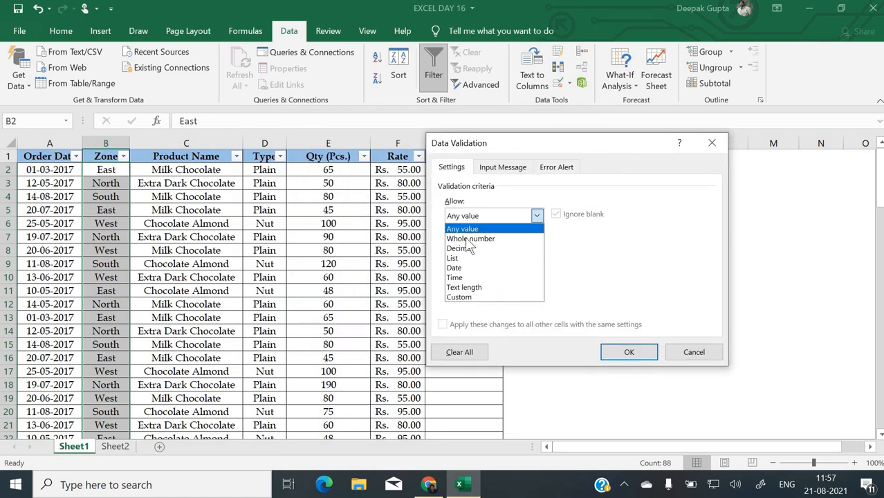
left_click(464, 259)
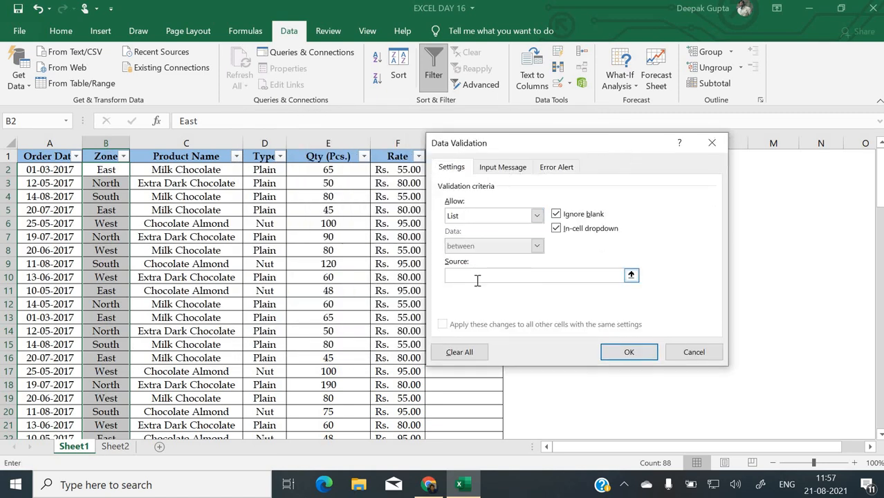
left_click(477, 280)
type("eAS")
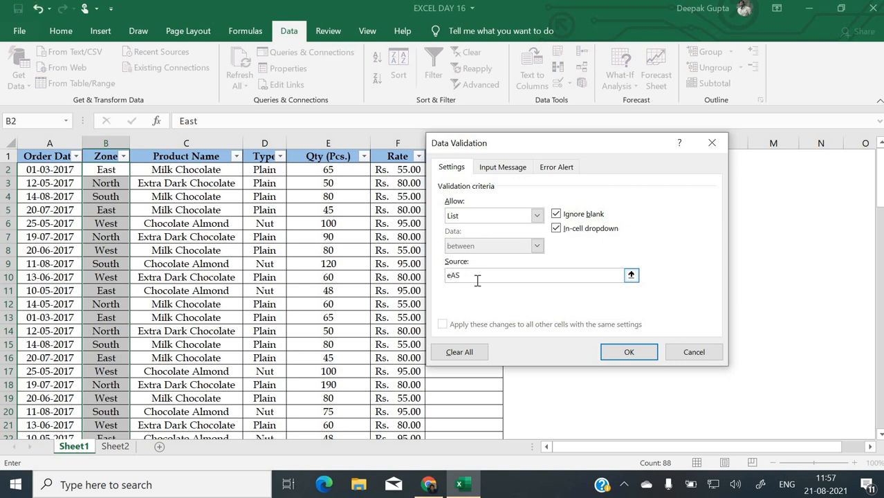
key("BackSpace")
key("BackSpace")
key("BackSpace")
type("East, North, Sourch")
key("BackSpace")
key("BackSpace")
type("th, We")
left_click(633, 350)
- Check the drop-down choices in the zone column, for example in cells B4 and B10
left_click(246, 239)
left_click(102, 173)
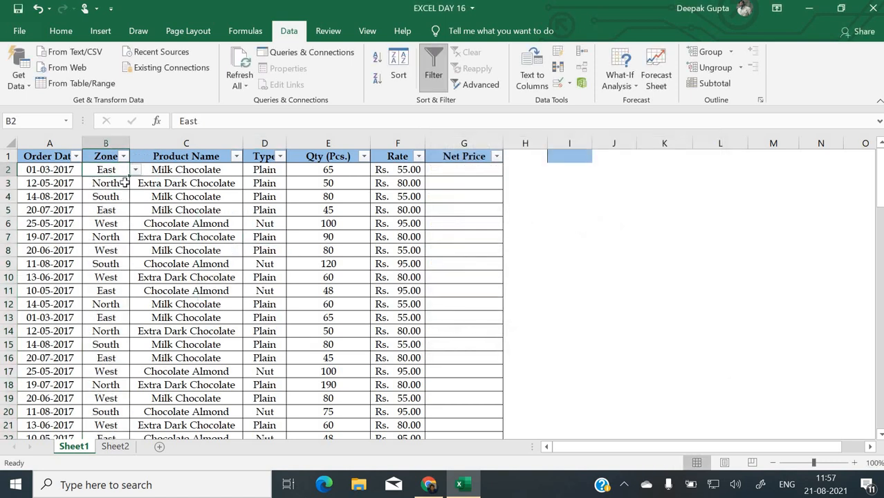
left_click(124, 196)
left_click(135, 197)
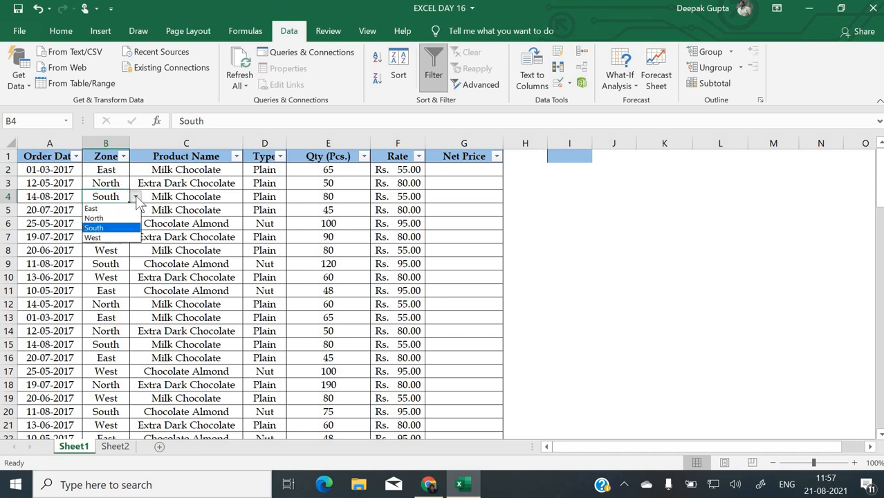
left_click(114, 278)
left_click(116, 278)
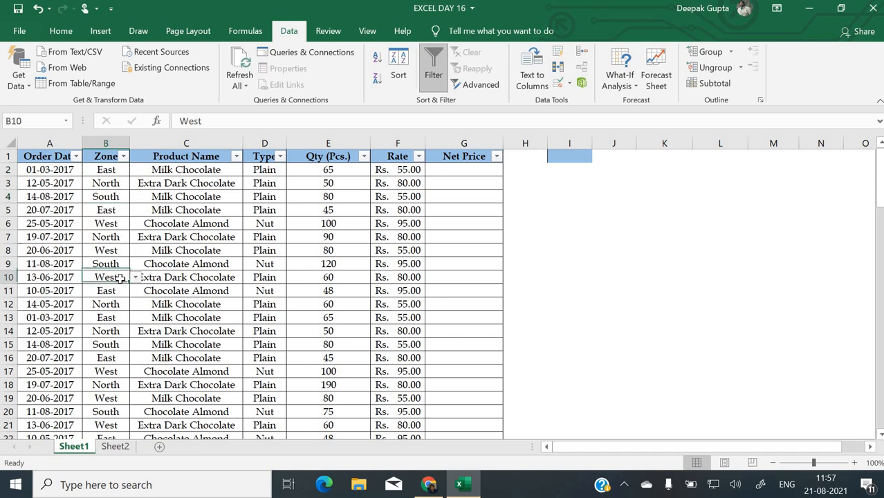
left_click(136, 279)
left_click(243, 316)
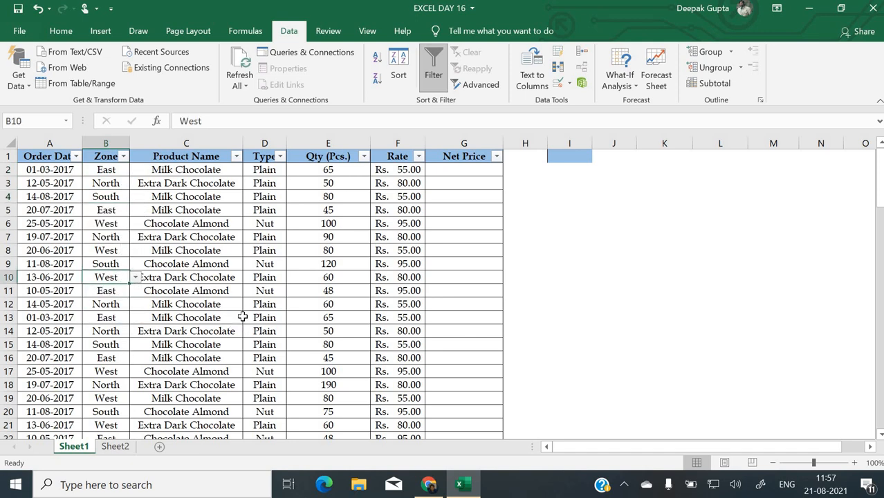
- Open the data validation settings for the quantity cells E2:E89, as asked in the second exercise task
scroll(243, 316, "down", 1)
scroll(243, 316, "down", 11)
left_click_drag(186, 182, 261, 161)
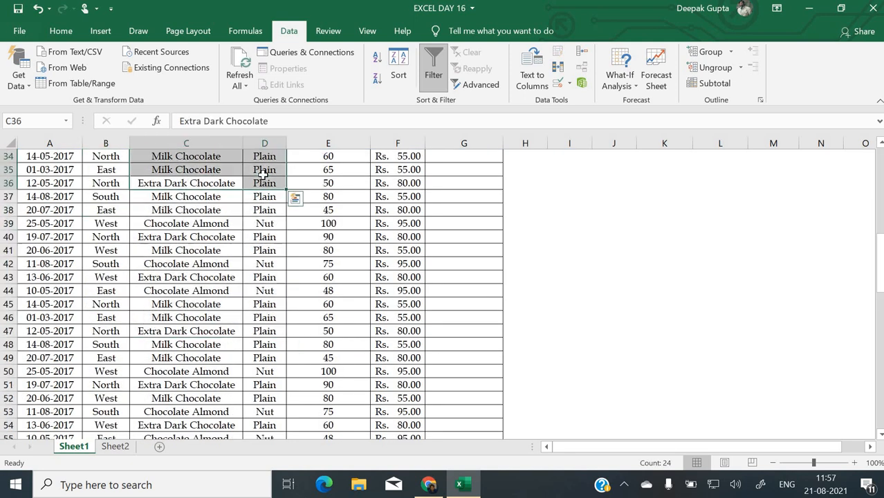
left_click(243, 198)
scroll(244, 198, "down", 9)
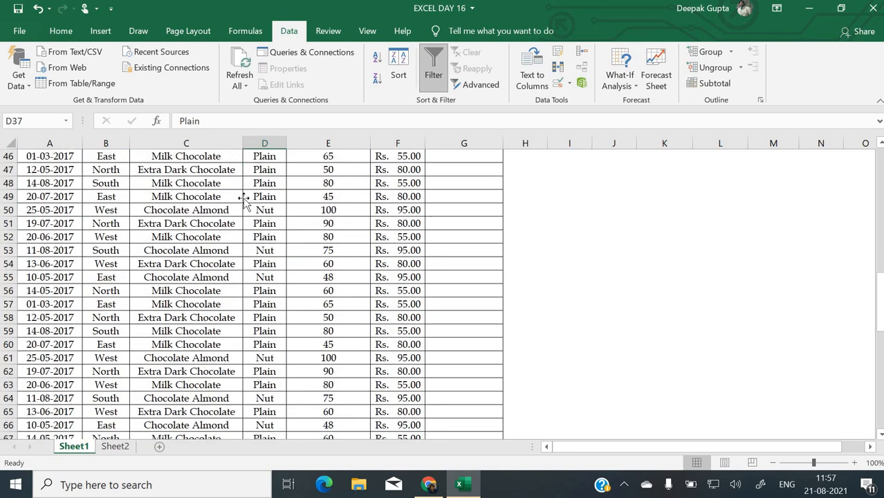
scroll(244, 198, "down", 7)
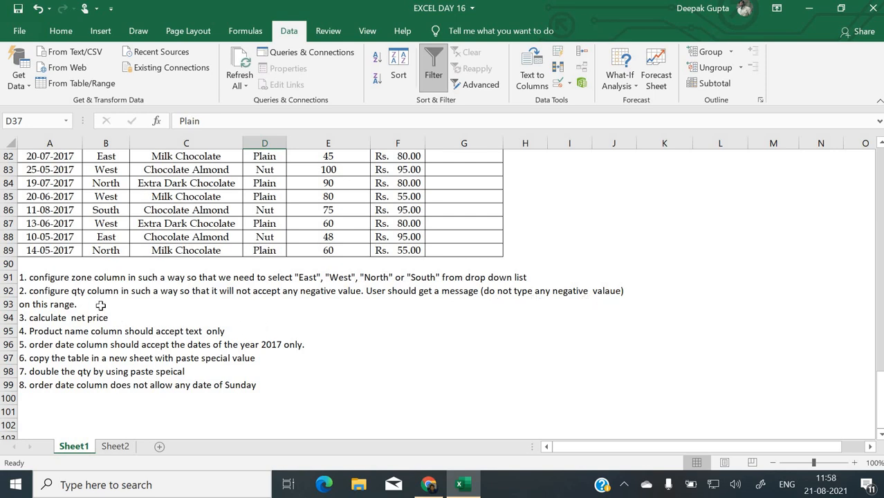
scroll(460, 219, "up", 20)
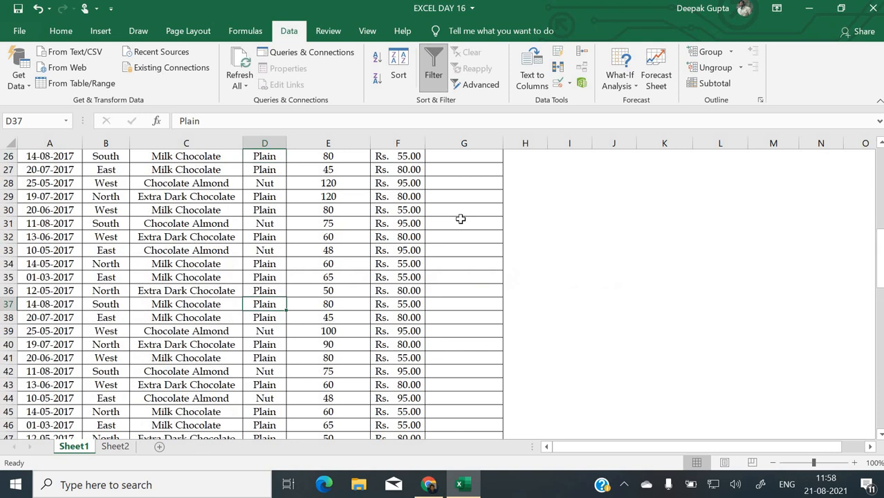
left_click_drag(325, 172, 339, 385)
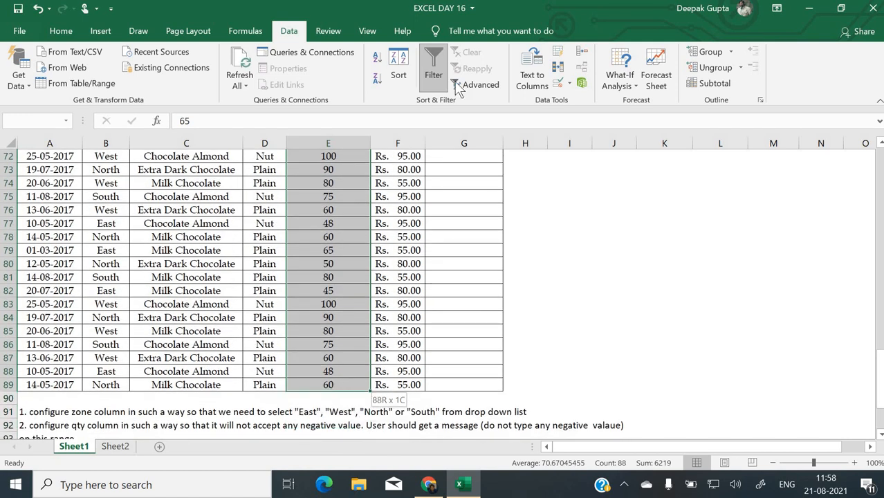
left_click(570, 82)
left_click(580, 99)
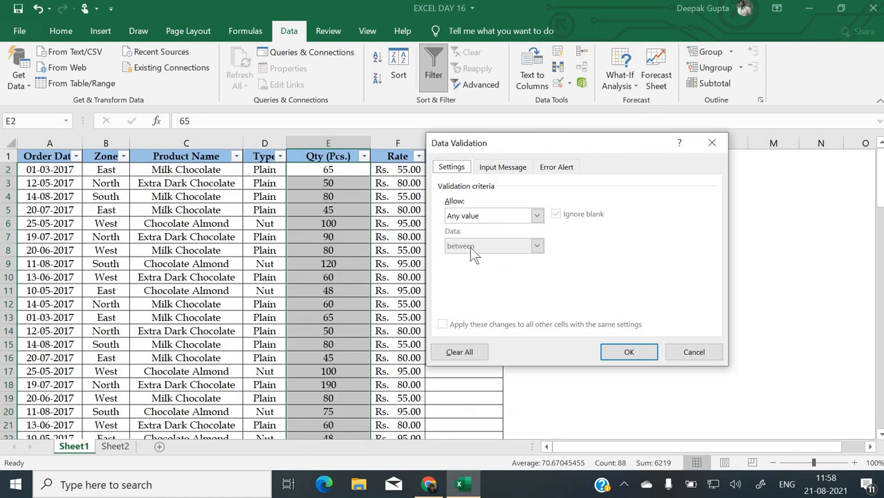
- Set the quantity rule to allow whole numbers less than or equal to a maximum of 0
left_click(473, 219)
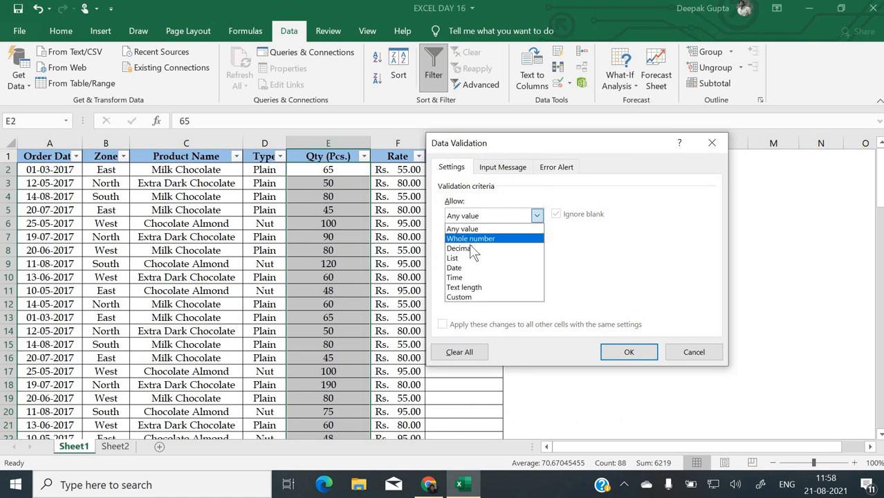
left_click(476, 239)
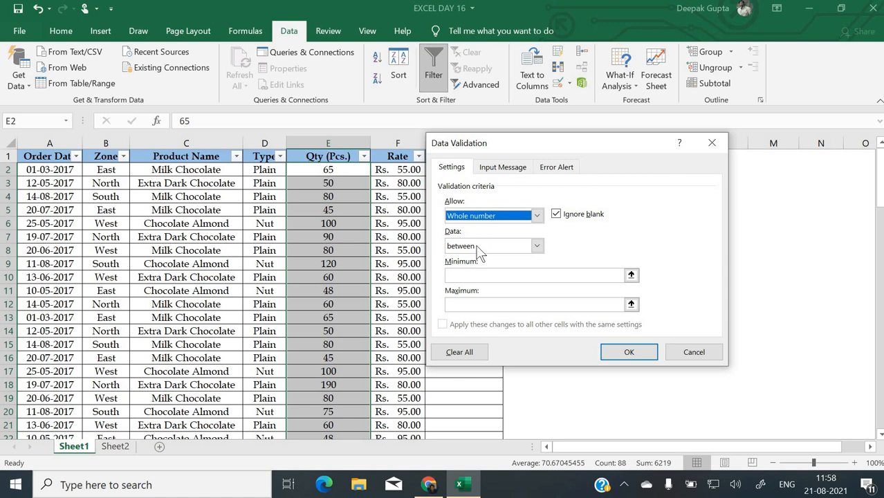
left_click(477, 247)
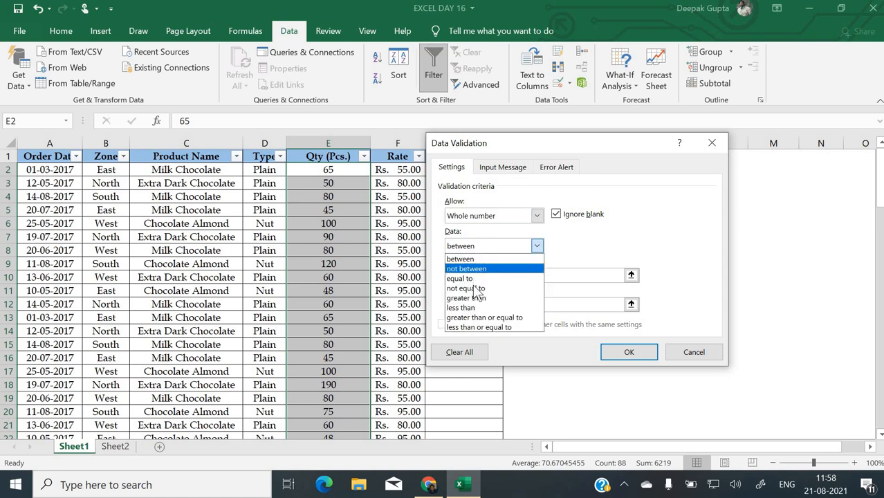
left_click(473, 328)
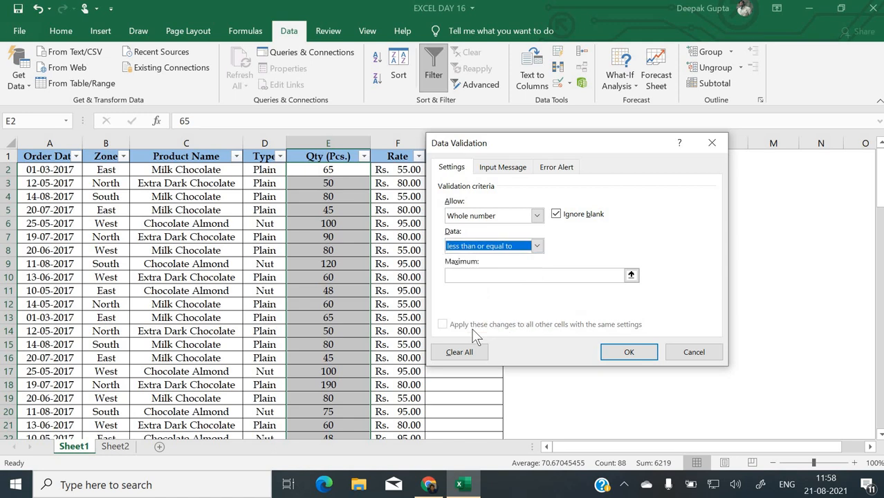
left_click(489, 275)
type("0")
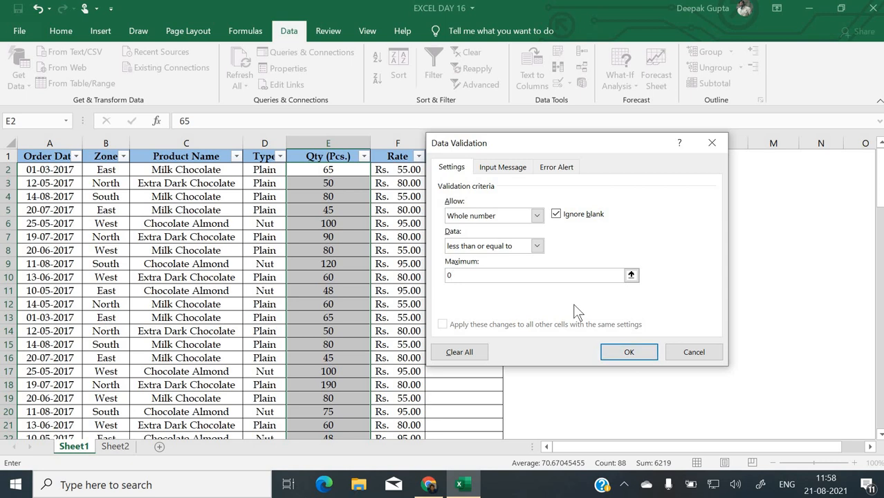
- Give the quantity rule a Stop error alert titled "Please Type Valied Number" with message "Type any value more then Zero." and apply it
left_click(554, 169)
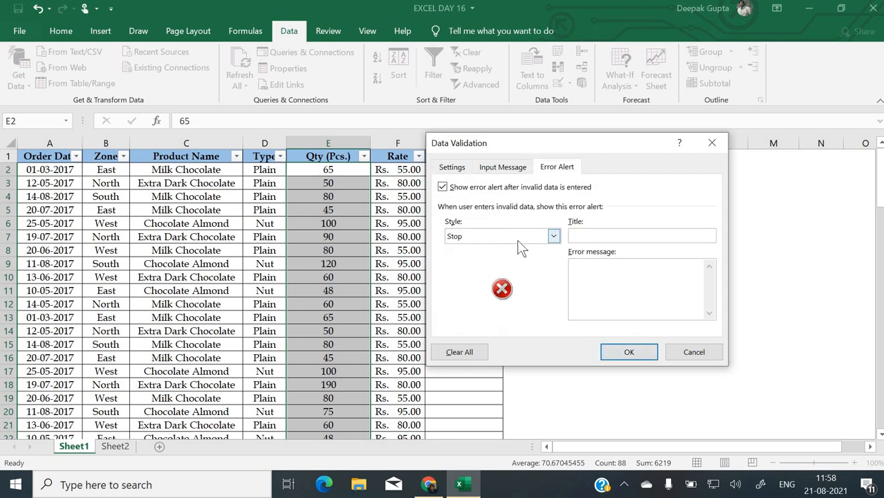
type("Please Type Valied Number")
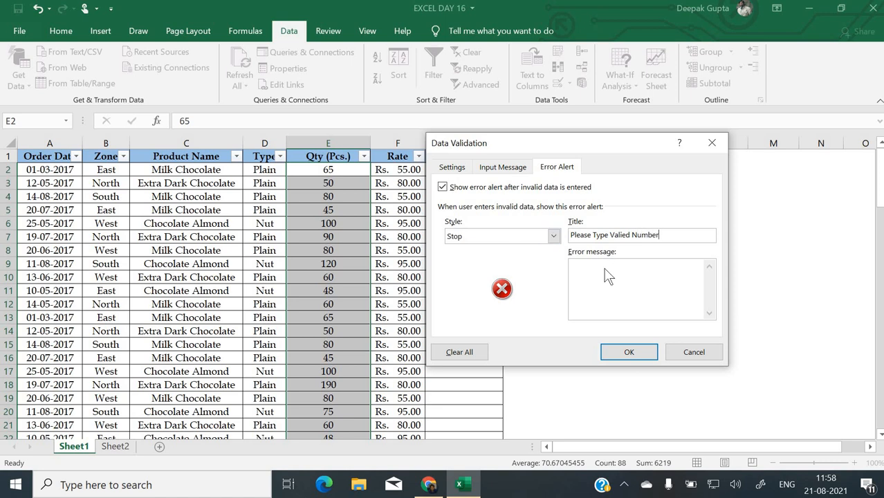
left_click(605, 269)
type("Type any value more the")
left_click(636, 357)
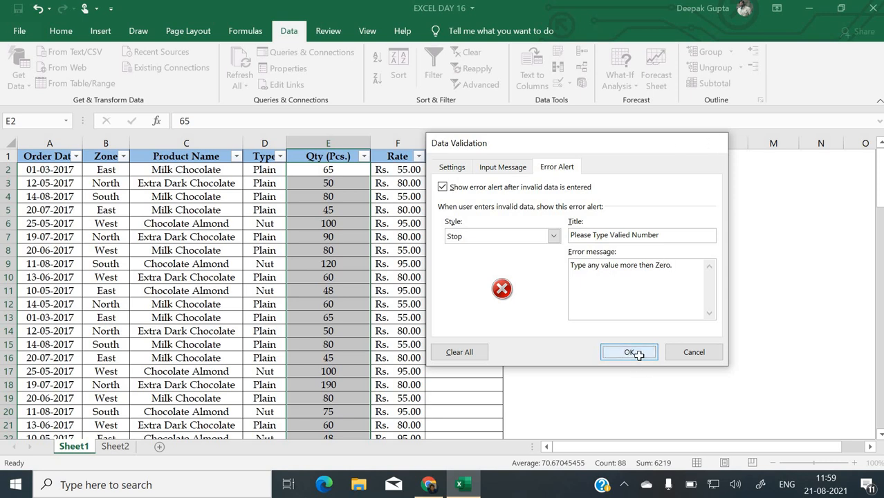
left_click(630, 352)
- Test the quantity rule by entering -2 in cell E2 and -23 in cell E3
left_click(398, 183)
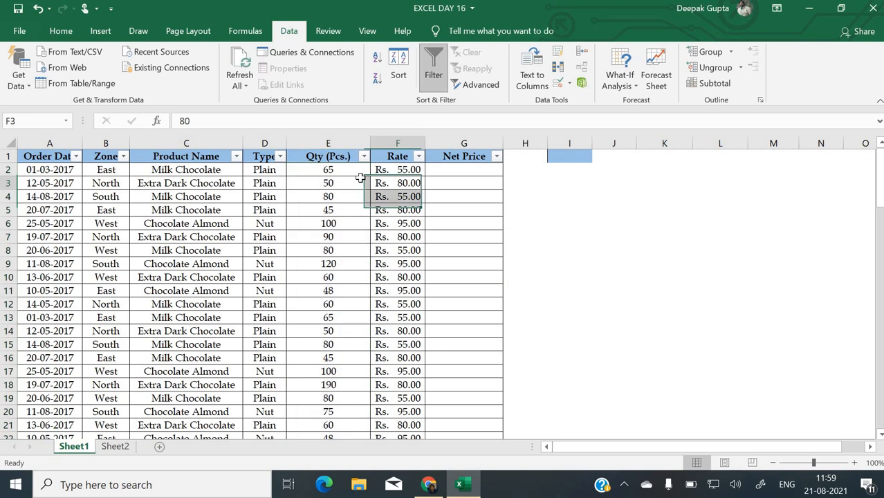
left_click(323, 171)
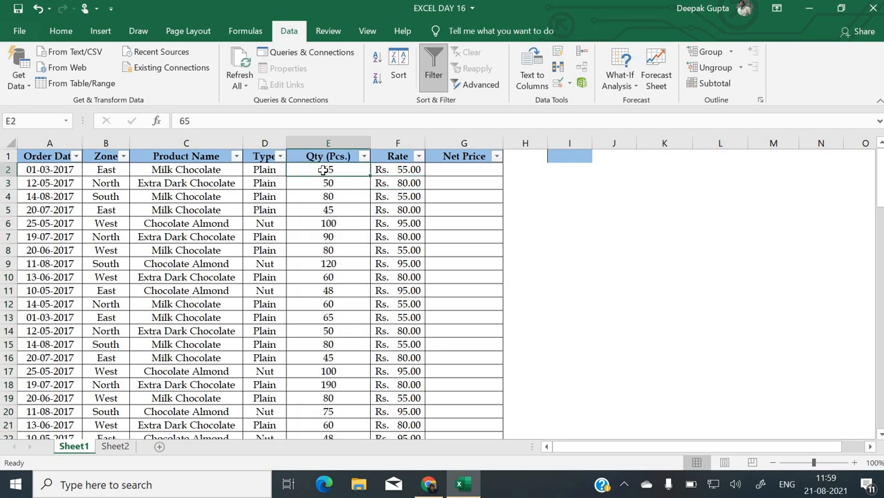
type("-2")
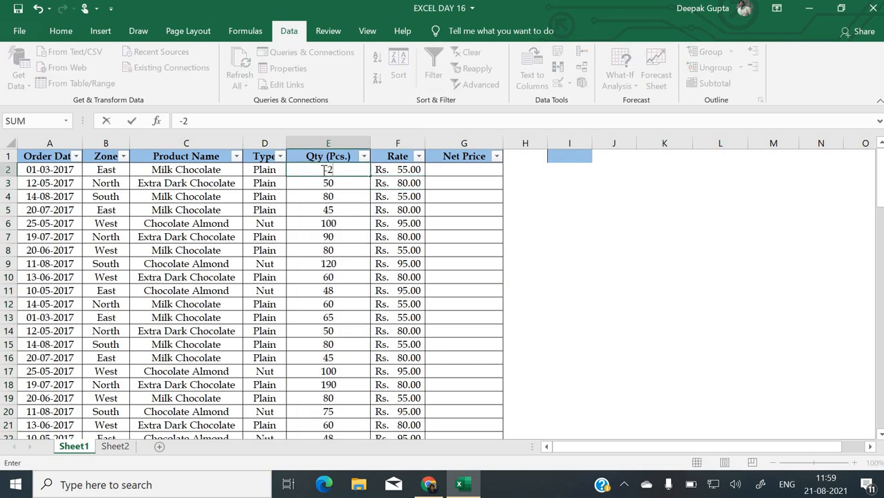
key("Return")
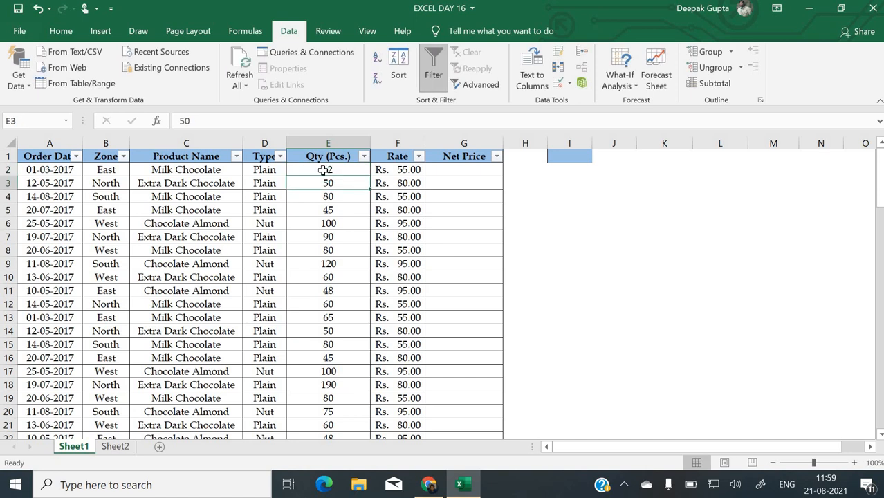
key("Down")
key("Up")
key("Up")
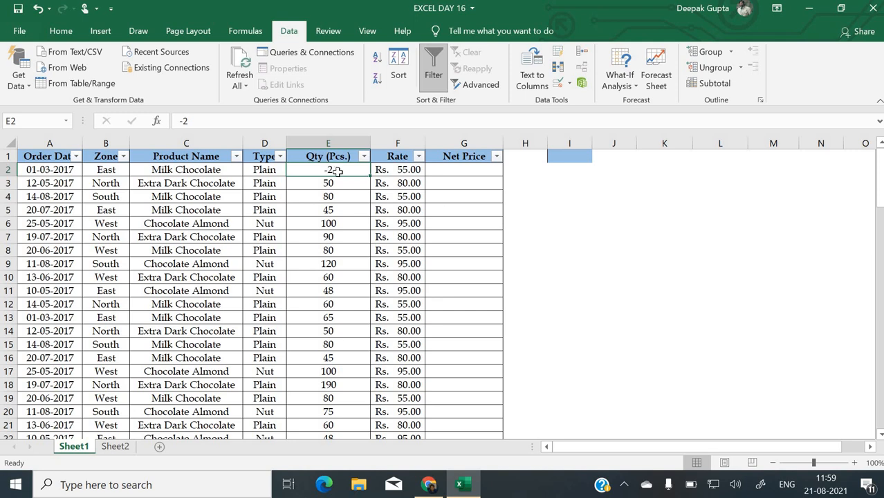
left_click(330, 184)
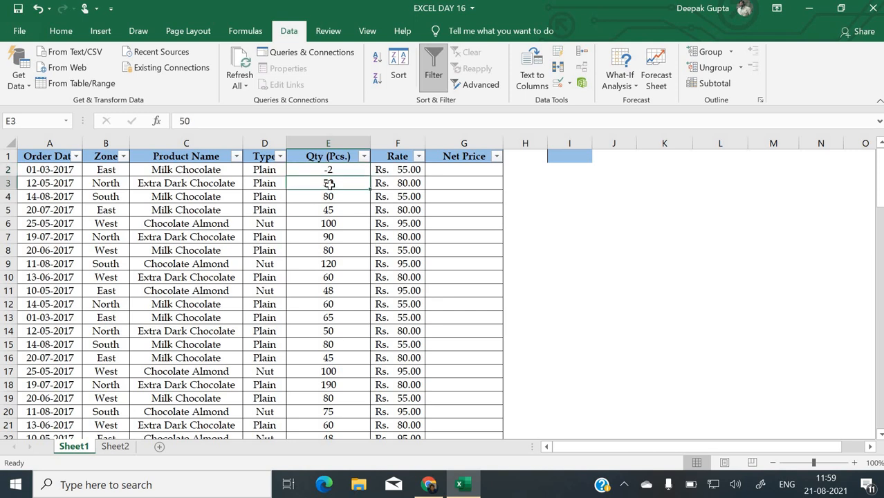
type("-23")
key("Return")
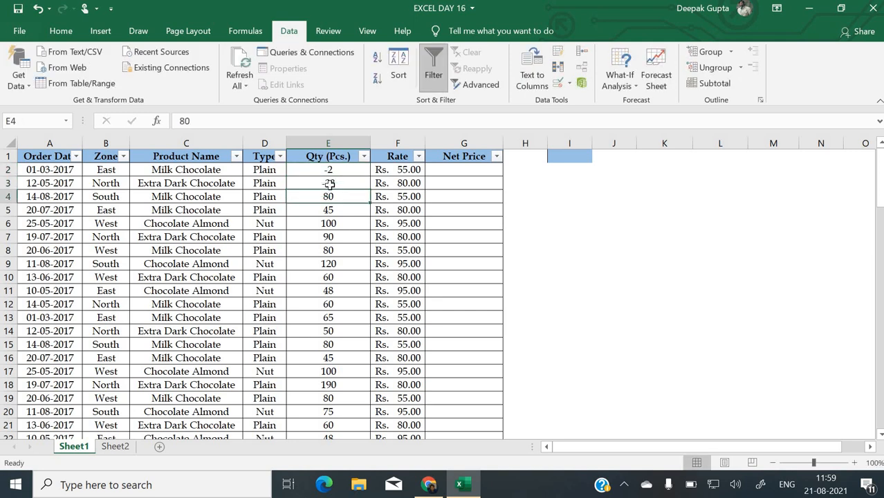
key("Up")
key("Up")
key("Up")
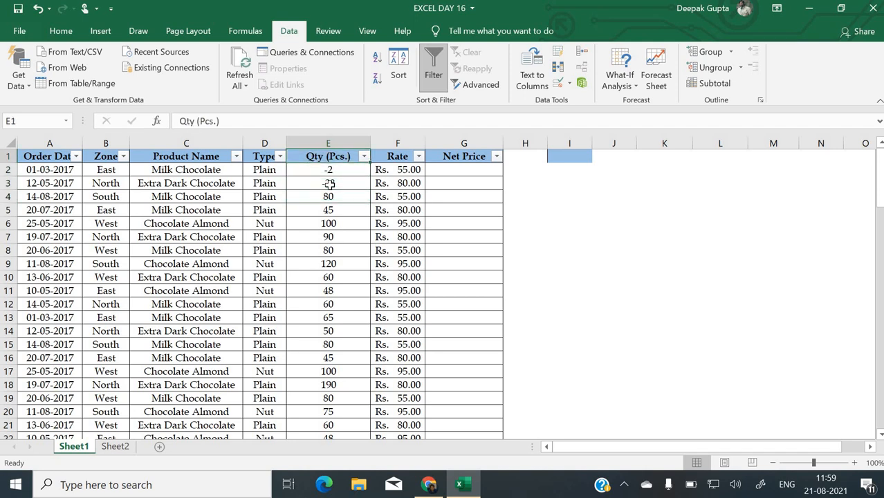
- Change the whole number rule for quantity cells E2:E89 to greater than or equal to a minimum of 0
key("Down")
key("shift+Down")
key("shift+Down")
key("shift+Down")
key("shift+Down")
key("shift+Down")
key("shift+Down")
key("shift+Down")
key("shift+Down")
key("shift+Down")
key("shift+Down")
key("shift+Down")
key("shift+Down")
key("shift+Down")
key("shift+Down")
key("shift+Down")
key("shift+Down")
key("shift+Down")
key("shift+Down")
key("shift+Down")
key("shift+Down")
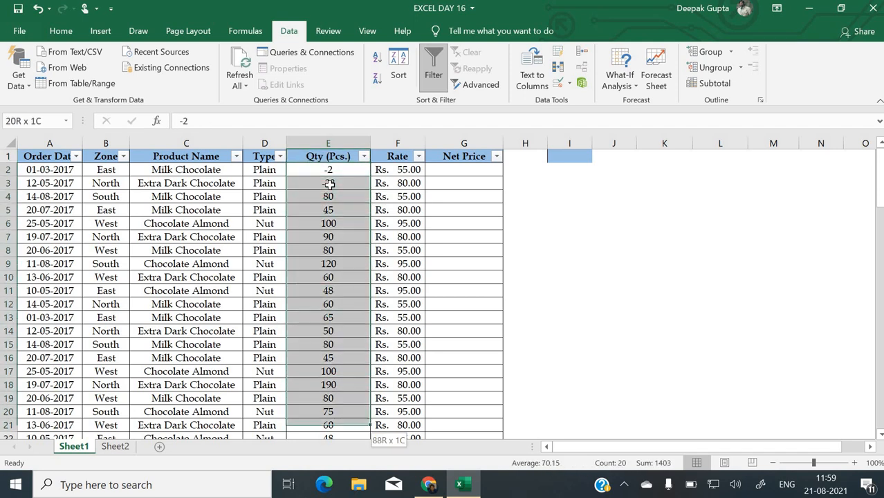
key("shift+Down")
key("shift+Down")
key("shift+Down")
key("shift+Down")
key("shift+Down")
key("shift+Down")
key("shift+Down")
key("shift+Down")
key("shift+Down")
key("shift+Down")
key("shift+Down")
key("shift+Down")
key("shift+Down")
key("shift+Down")
key("shift+Down")
key("shift+Down")
key("shift+Down")
key("shift+Down")
key("shift+Down")
key("shift+Down")
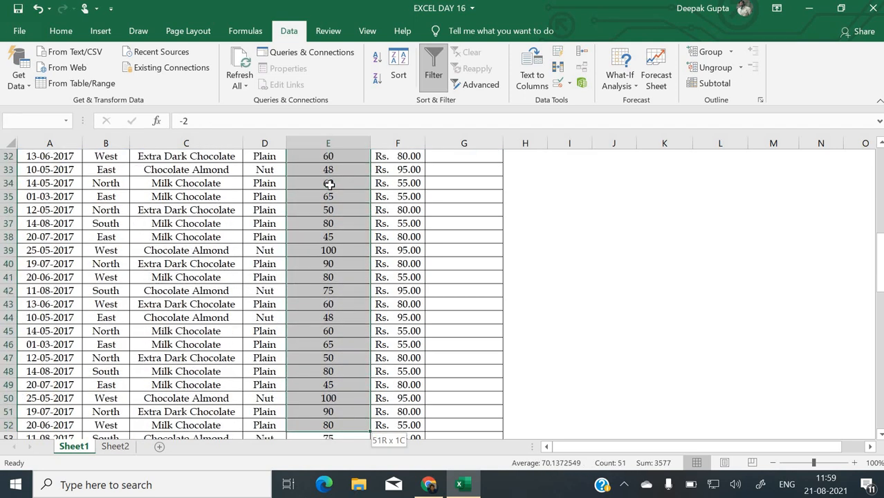
key("shift+Down")
key("shift+Down")
key("shift+Down")
key("shift+Down")
key("shift+Down")
key("shift+Down")
key("shift+Down")
key("shift+Down")
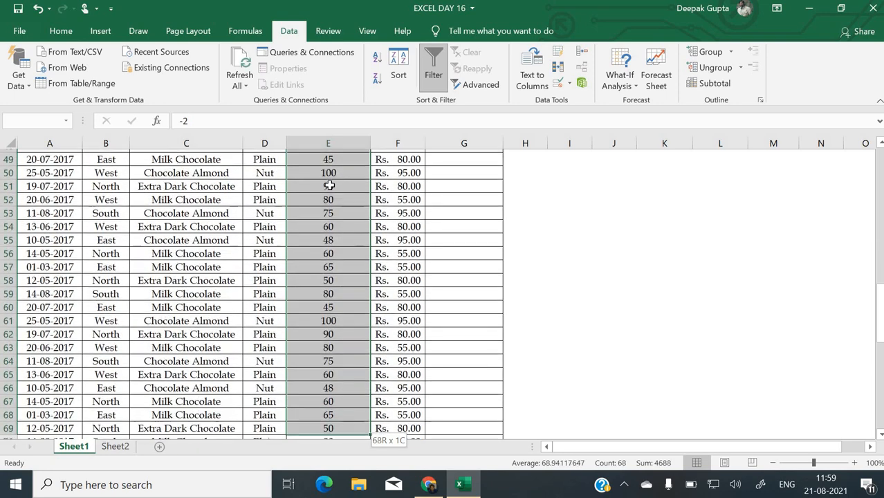
key("shift+Down")
key("shift+Down")
key("shift+Down")
key("shift+Down")
key("shift+Down")
key("shift+Down")
key("shift+Down")
key("shift+Down")
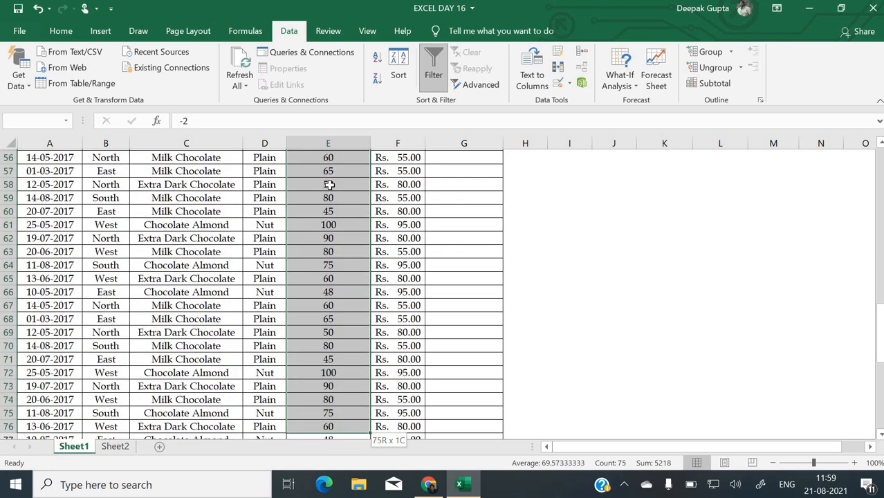
key("shift+Down")
key("shift+Down")
key("shift+Down")
key("shift+Down")
key("shift+Down")
key("shift+Down")
key("shift+Down")
key("shift+Down")
key("shift+Down")
key("shift+Down")
key("shift+Down")
key("shift+Down")
key("shift+Down")
key("shift+Down")
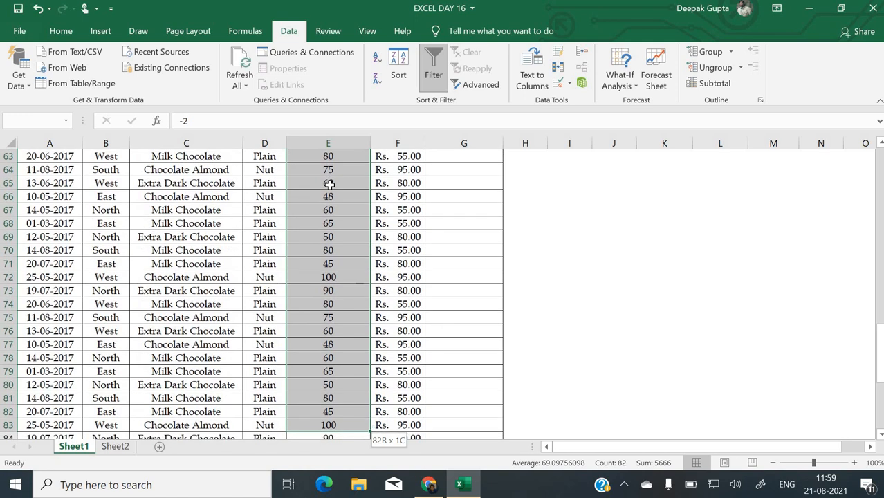
key("shift+Down")
key("shift+Down")
key("shift+Down")
key("shift+Down")
key("shift+Down")
key("shift+Down")
key("shift+Down")
key("shift+Down")
key("shift+Up")
key("shift+Up")
key("shift+Up")
key("shift+Up")
key("shift+Up")
key("shift+Up")
key("shift+Up")
key("shift+Up")
key("shift+Up")
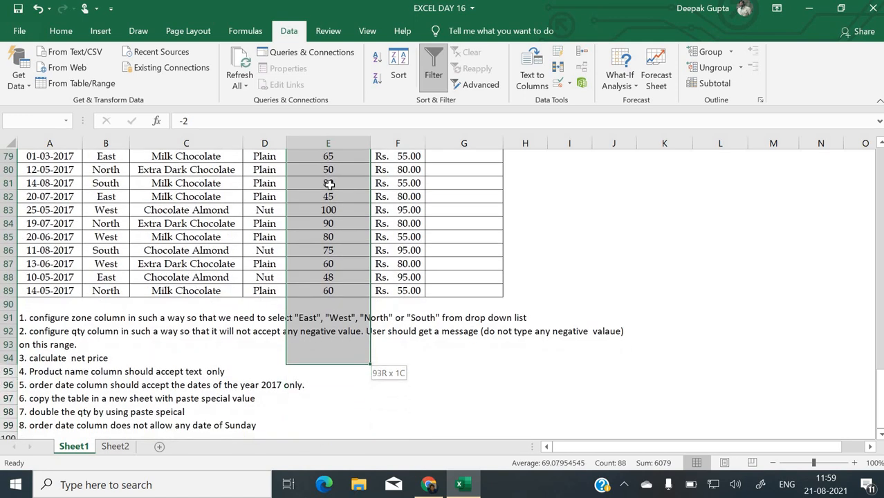
key("shift+Up")
key("shift+Up")
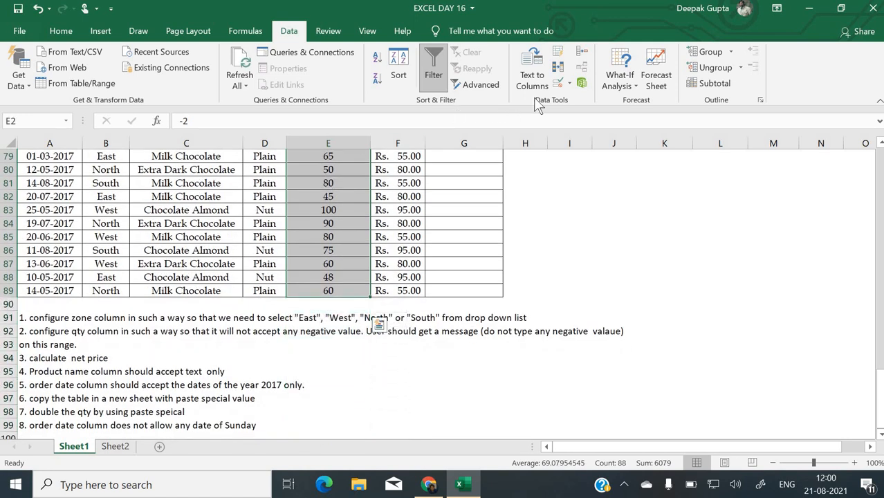
left_click(557, 85)
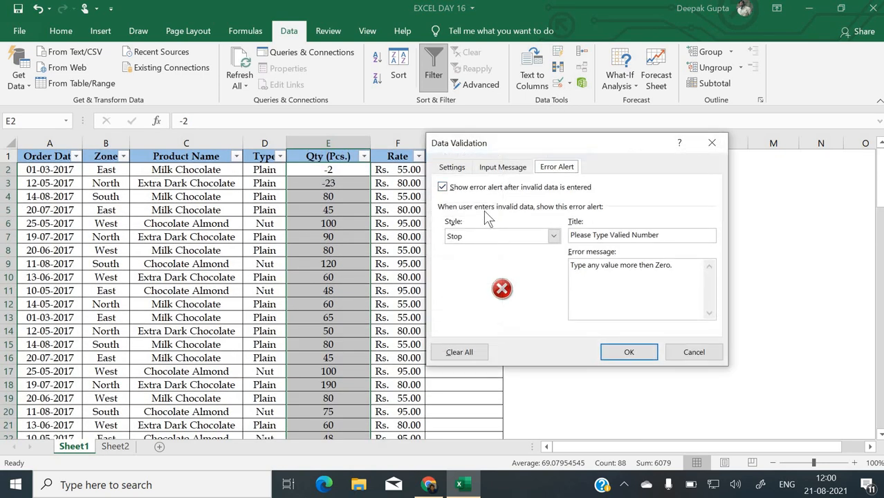
left_click(451, 168)
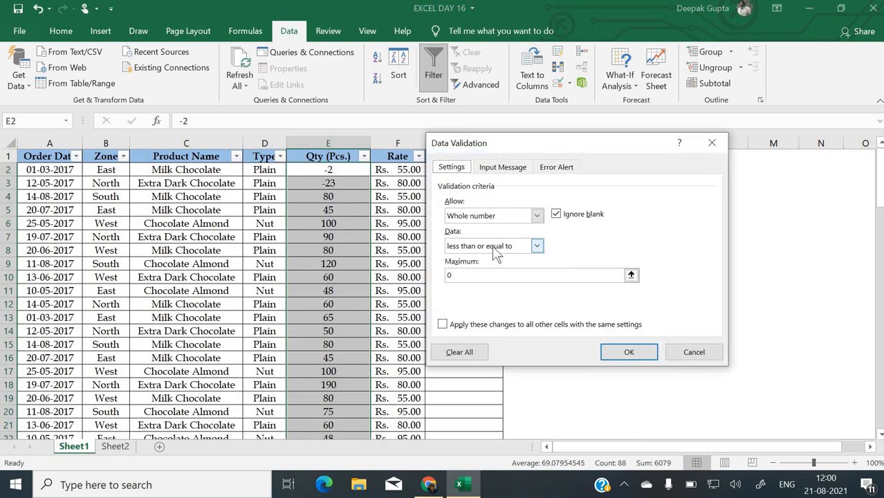
left_click(495, 248)
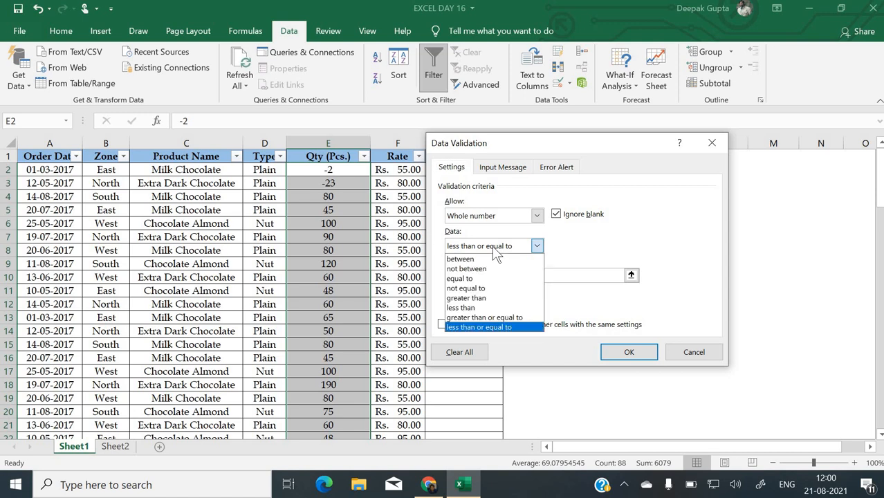
left_click(484, 318)
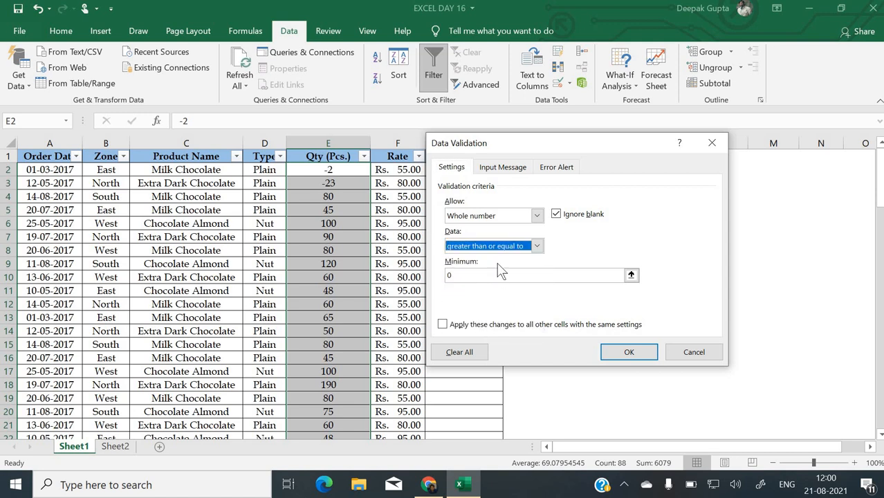
left_click(626, 353)
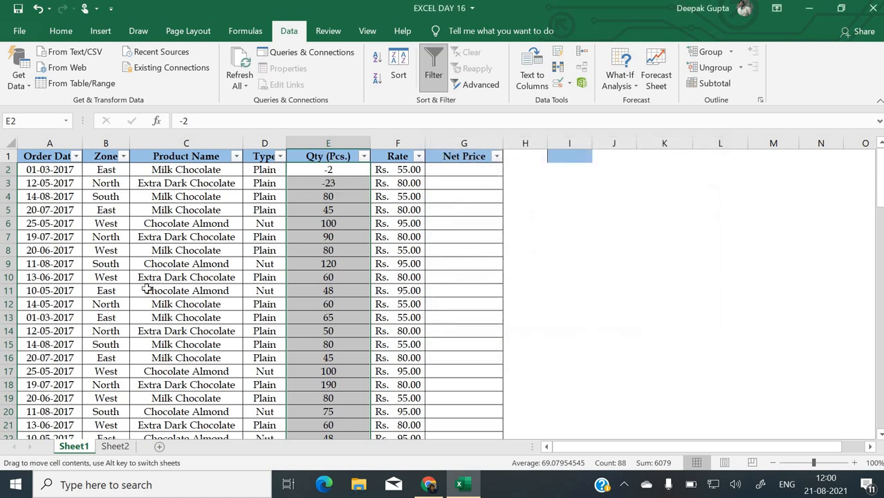
- Try entering -2 in cell E2, replace it with 10, and set cell E3 to 30
left_click(341, 168)
type("-2")
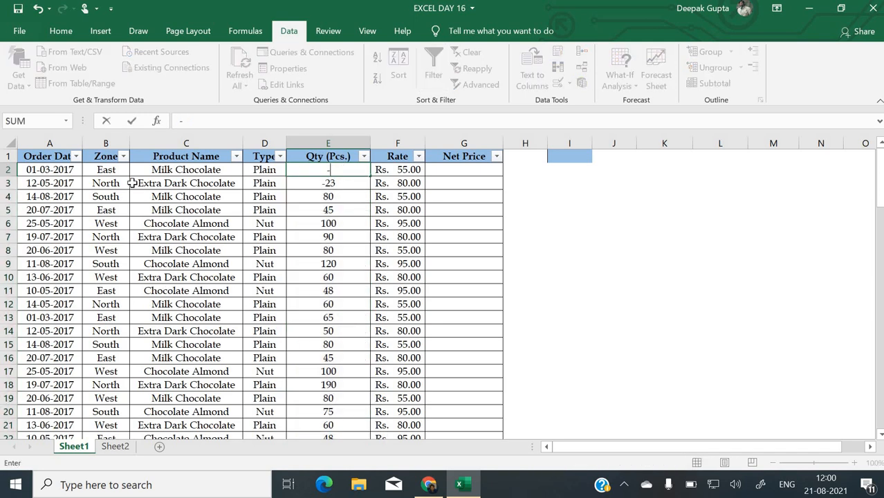
key("Return")
key("Return")
type("10")
key("Return")
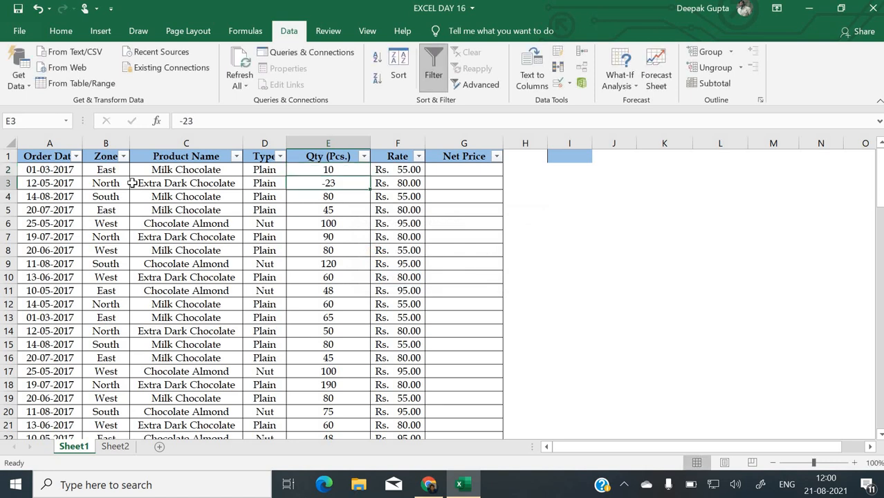
type("30")
key("Return")
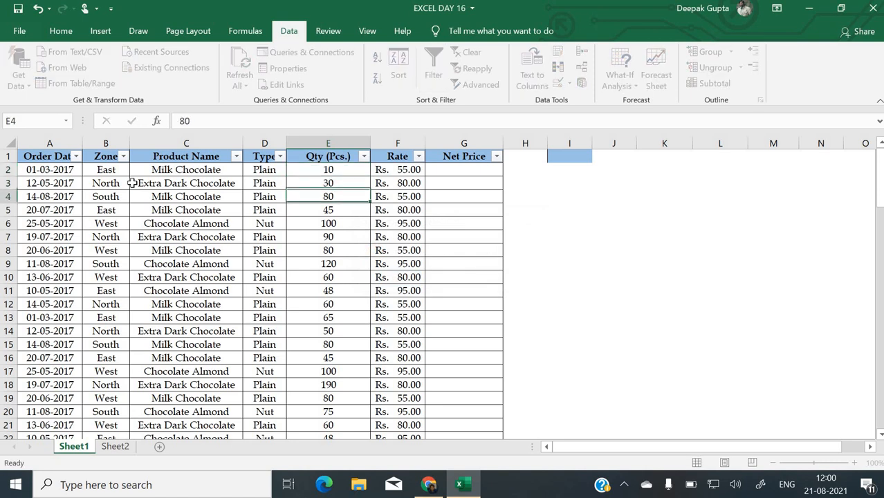
- Try entering -2 as the quantity in cell E4, and enter 0 there instead
type("-")
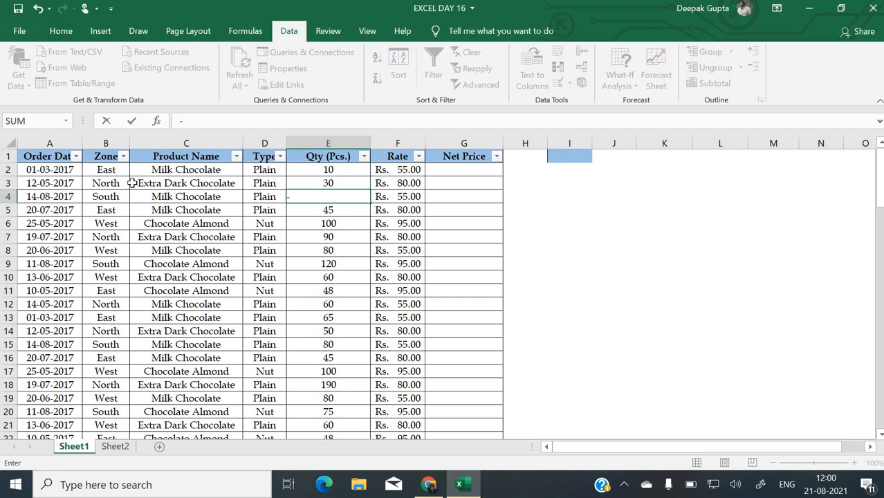
type("2")
key("Return")
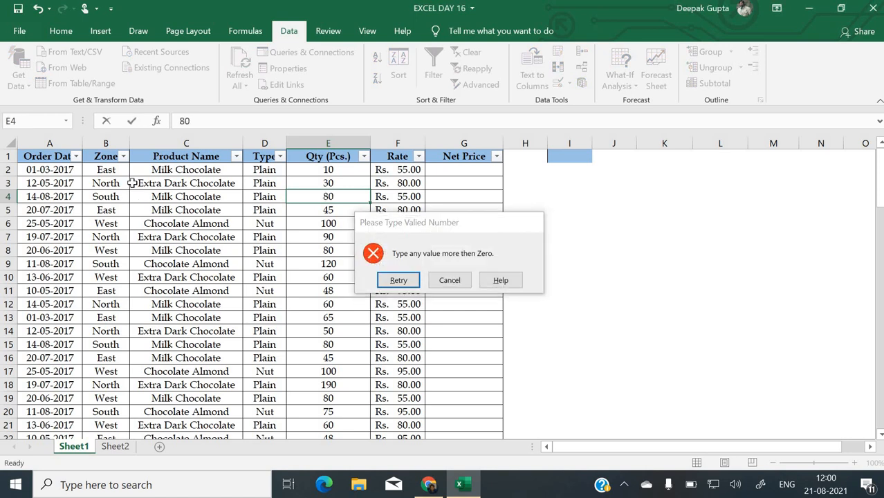
key("Return")
type("0")
key("Return")
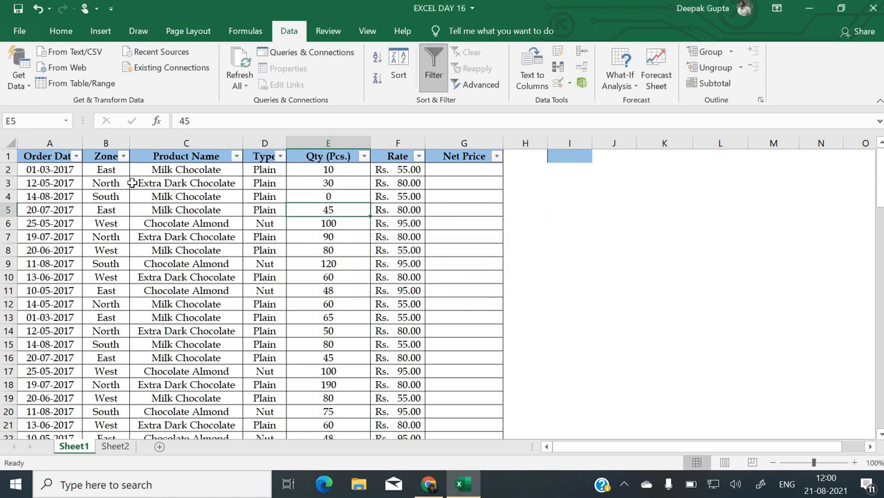
key("Up")
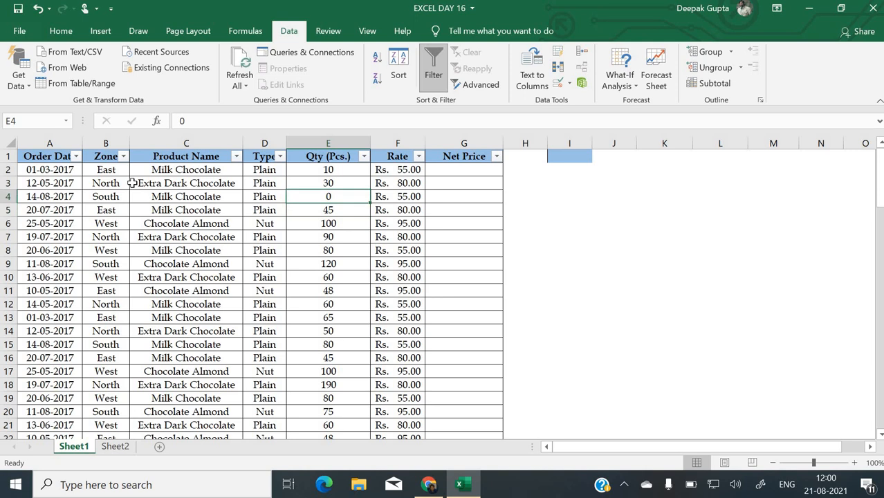
key("Down")
key("Down")
key("Down")
key("Up")
key("Up")
key("Up")
key("Up")
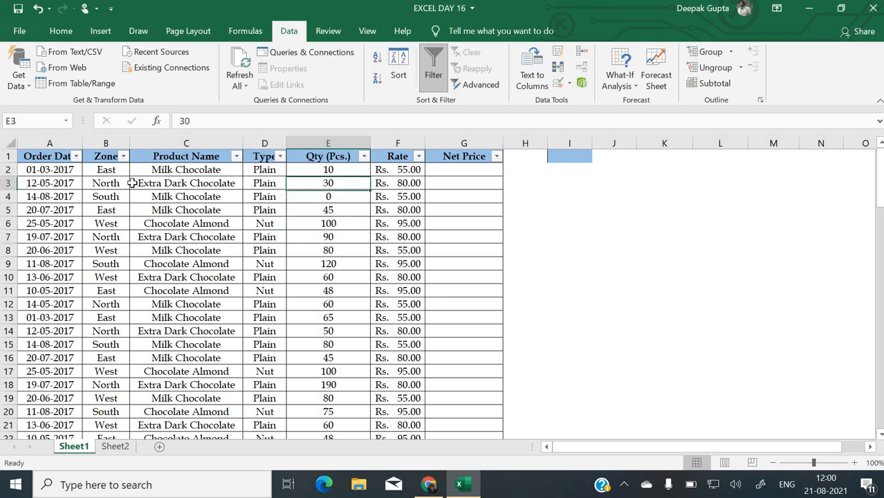
- Find the third exercise task, calculating the net price, below the table and select its cell A94
left_click(467, 210)
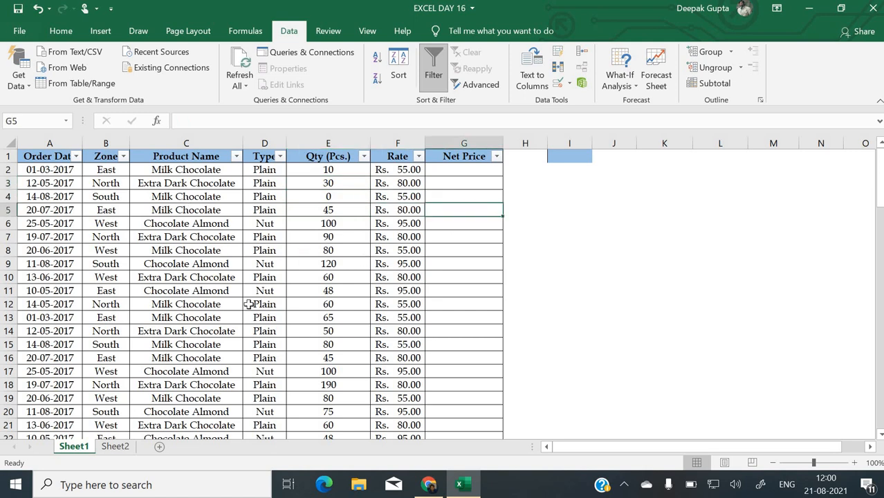
scroll(248, 304, "down", 4)
scroll(248, 304, "down", 15)
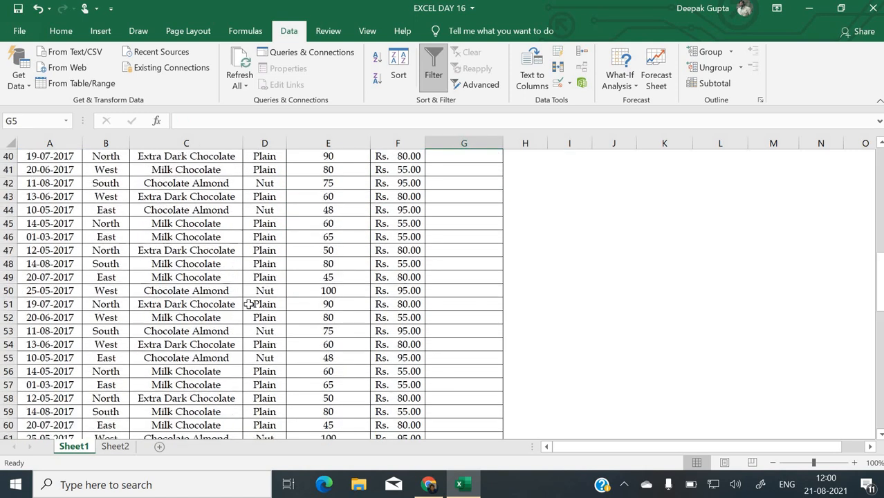
scroll(248, 305, "down", 7)
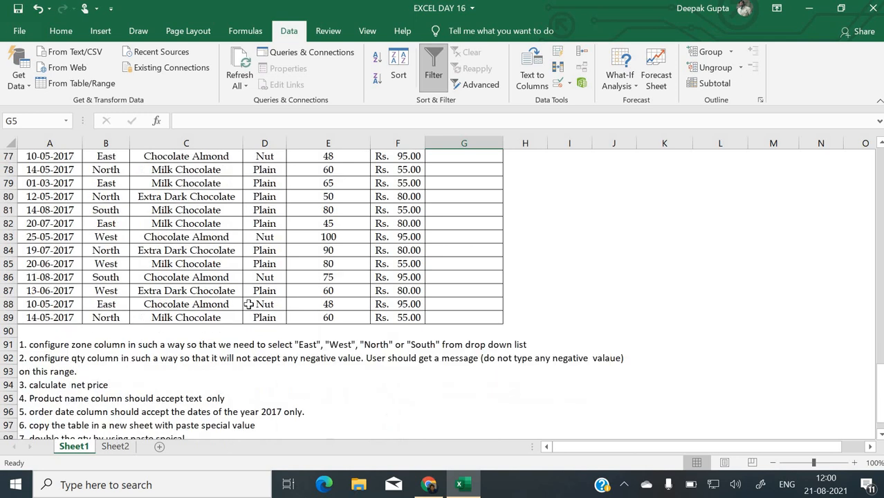
left_click(54, 347)
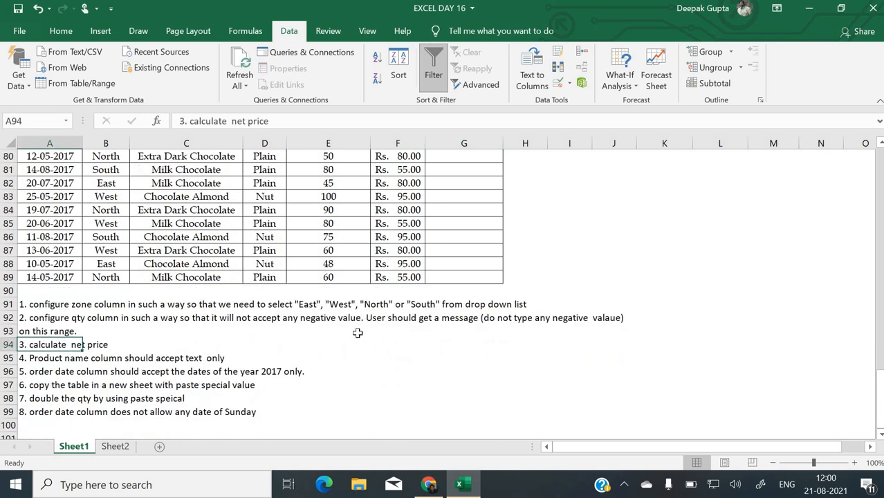
- Enter the formula =E2*F2 in cell G2 to calculate the first net price from quantity and rate
scroll(357, 333, "up", 20)
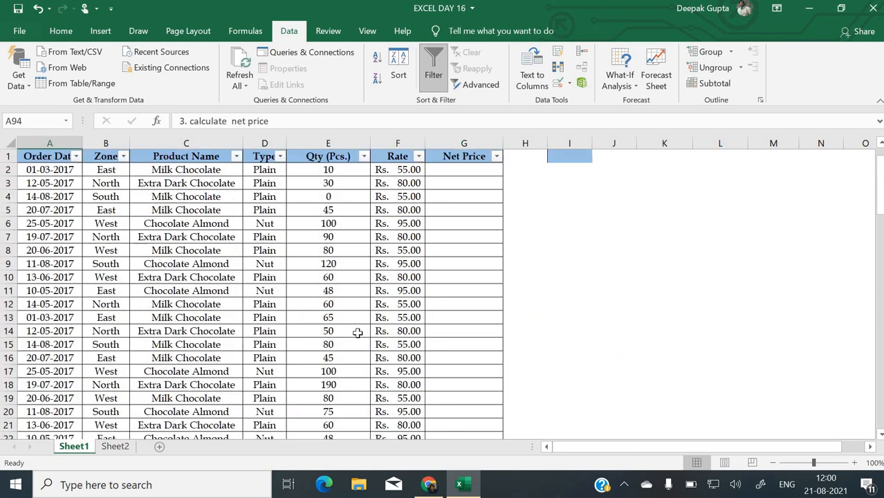
left_click(492, 172)
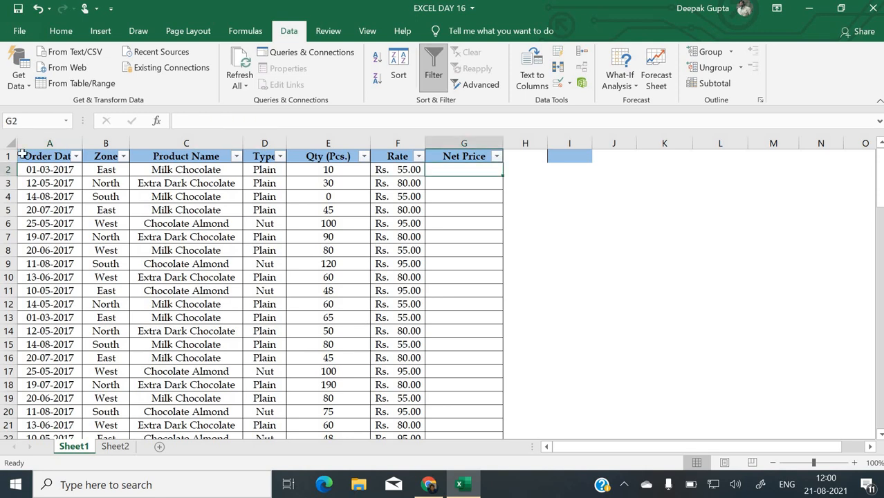
type("=")
key("Left")
key("Left")
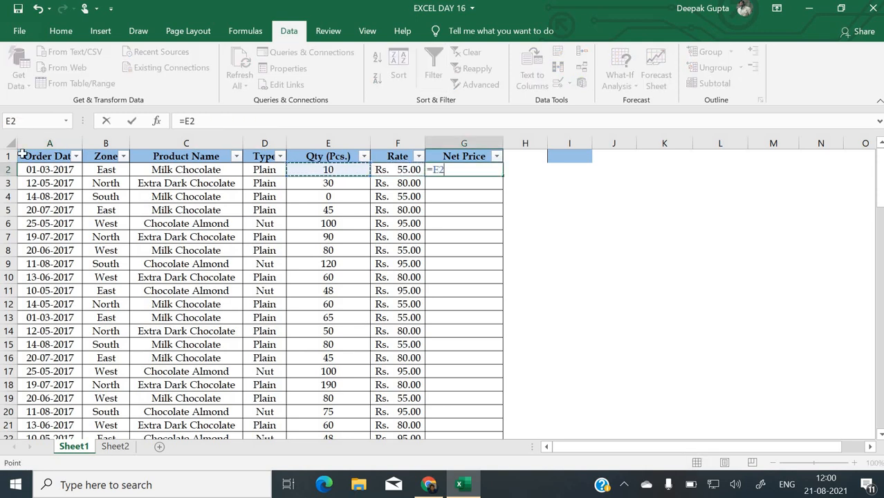
type("*")
key("Left")
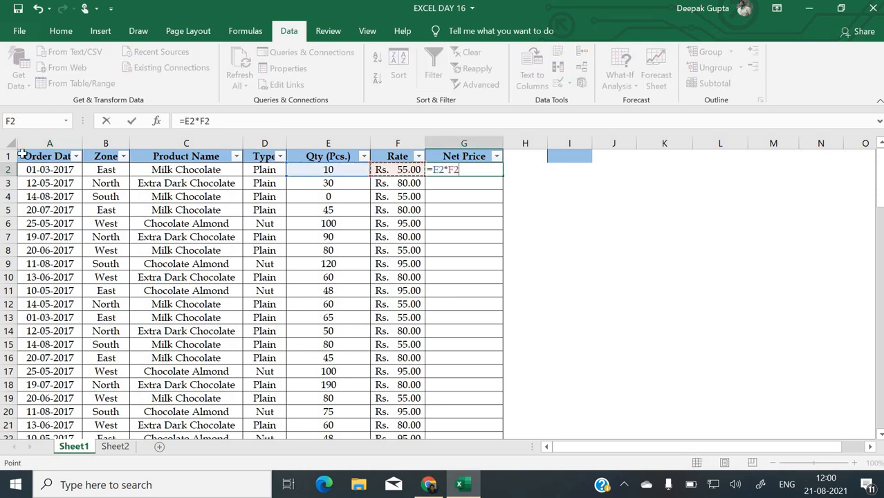
key("Return")
left_click(471, 169)
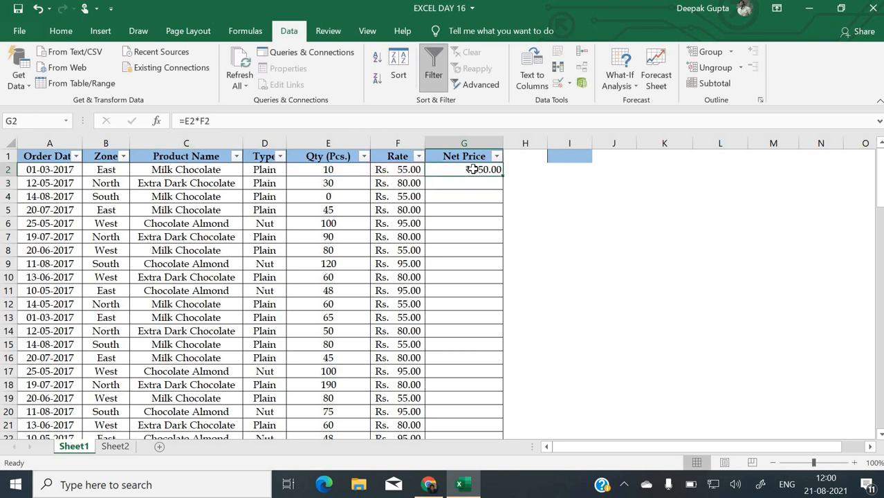
key("ctrl+shift+Down")
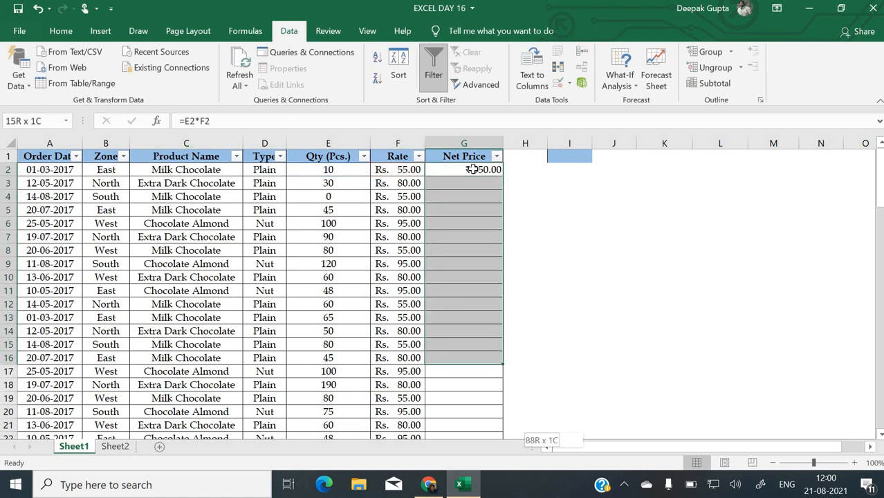
key("ctrl+shift+Up")
key("ctrl+shift+Up")
key("ctrl+q")
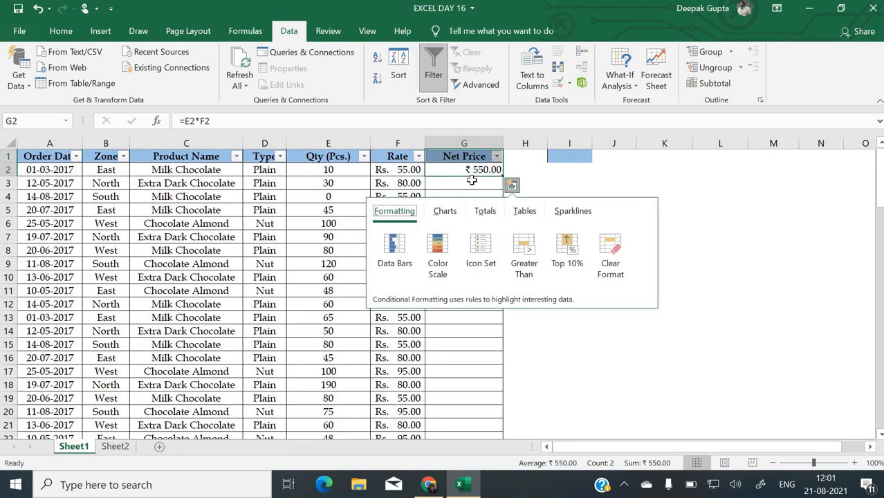
key("Escape")
- Fill the net price formula from G2 down through G89, the last row of the order table
key("shift+Down")
key("shift+Down")
key("shift+Down")
key("shift+Down")
key("shift+Down")
key("shift+Down")
key("shift+Down")
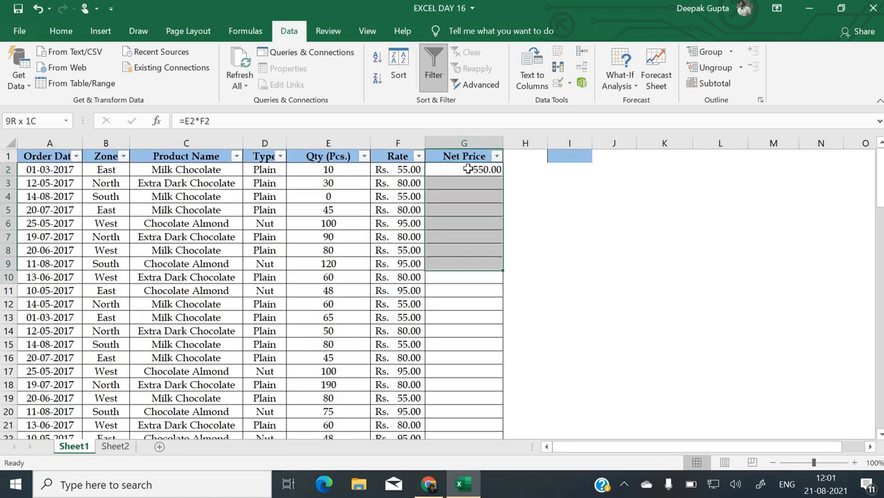
key("shift+Down")
key("shift+Down")
key("shift+Down")
key("shift+Down")
key("shift+Down")
key("shift+Down")
key("shift+Down")
key("shift+Down")
key("shift+Down")
key("shift+Down")
key("shift+Down")
key("shift+Down")
key("shift+Down")
key("shift+Down")
key("shift+Down")
key("shift+Down")
key("shift+Down")
key("shift+Down")
key("shift+Down")
key("shift+Down")
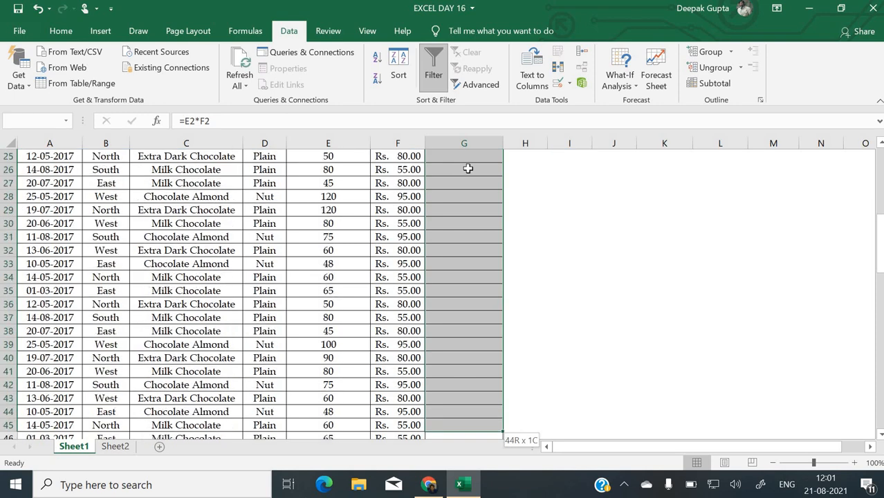
key("shift+Down")
key("shift+Down")
key("shift+Down")
key("shift+Down")
key("shift+Down")
key("shift+Down")
key("shift+Down")
key("shift+Down")
key("shift+Down")
key("shift+Down")
key("shift+Down")
key("shift+Down")
key("shift+Down")
key("shift+Down")
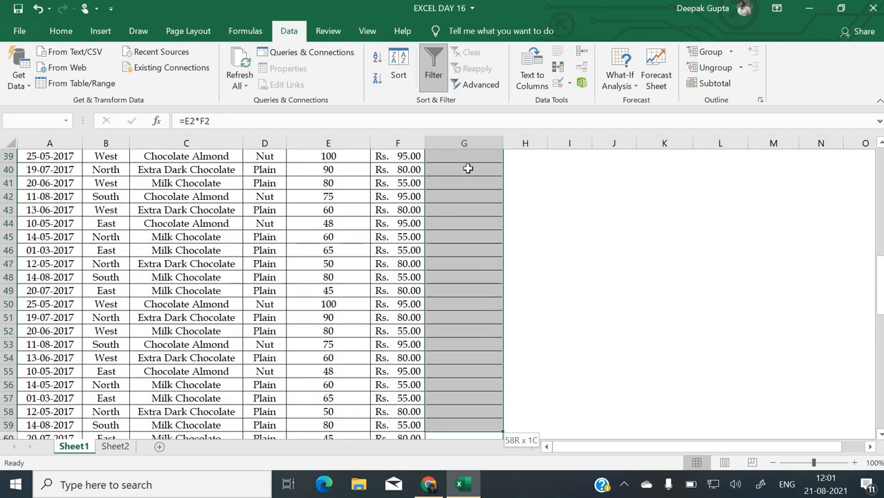
key("shift+Down")
key("shift+Down")
key("shift+Down")
key("shift+Down")
key("shift+Down")
key("shift+Down")
key("shift+Down")
key("shift+Down")
key("shift+Down")
key("shift+Down")
key("shift+Down")
key("shift+Down")
key("shift+Down")
key("shift+Down")
key("shift+Down")
key("shift+Down")
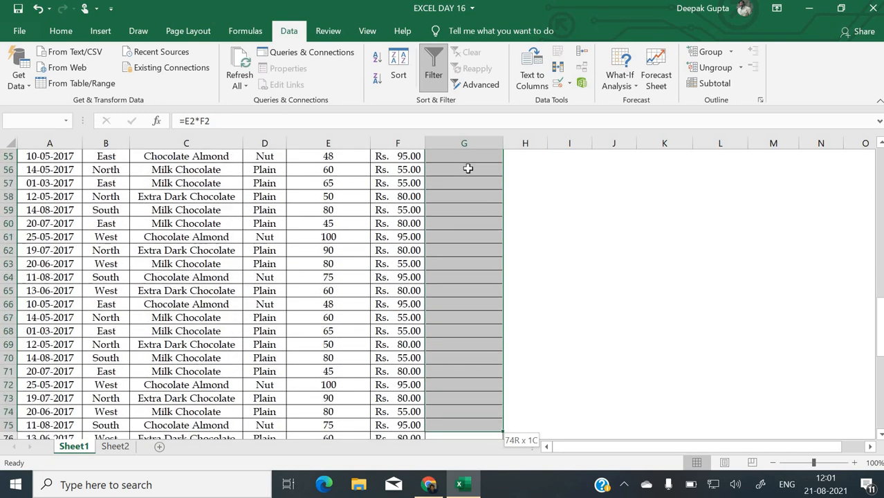
key("shift+Down")
key("shift+Down")
key("shift+Down")
key("shift+Down")
key("shift+Down")
key("shift+Down")
key("shift+Down")
key("shift+Down")
key("shift+Down")
key("shift+Down")
key("shift+Down")
key("shift+Down")
key("shift+Down")
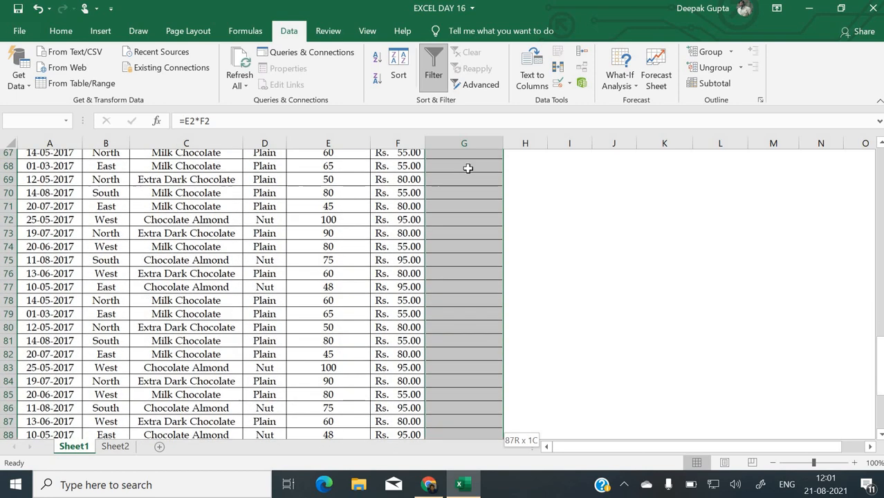
key("shift+Down")
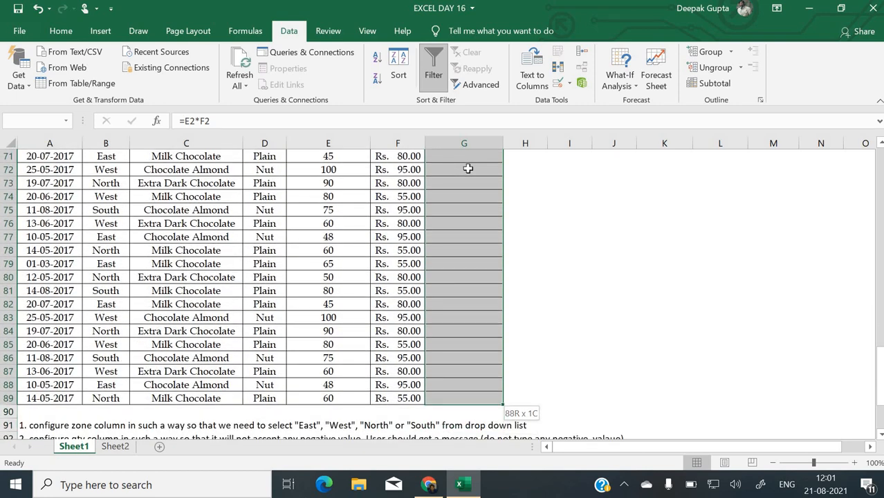
key("ctrl+d")
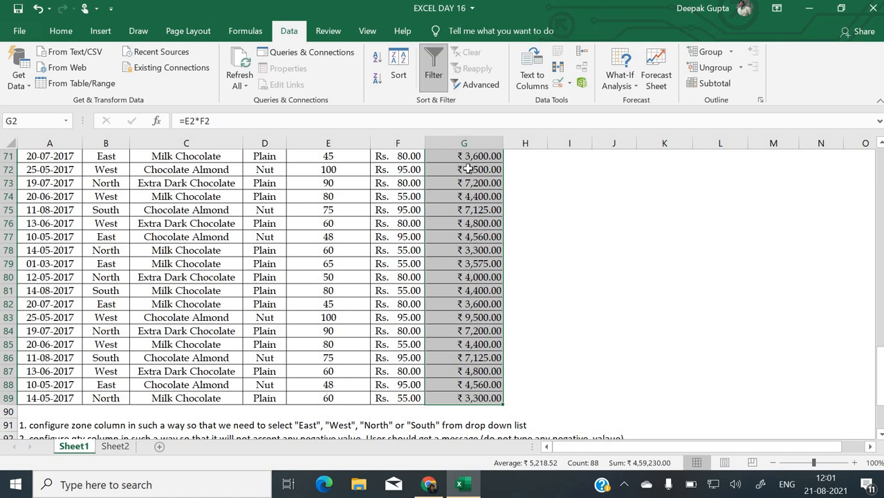
- Look through the filled net prices down the table and read the fourth exercise task in row 95 below it
key("Left")
key("Down")
key("Down")
key("Down")
key("Down")
key("Down")
key("Down")
key("Down")
key("Down")
key("Down")
key("Down")
key("Down")
key("Down")
key("Down")
key("Down")
key("Down")
key("Down")
key("Down")
key("Down")
key("Down")
key("Down")
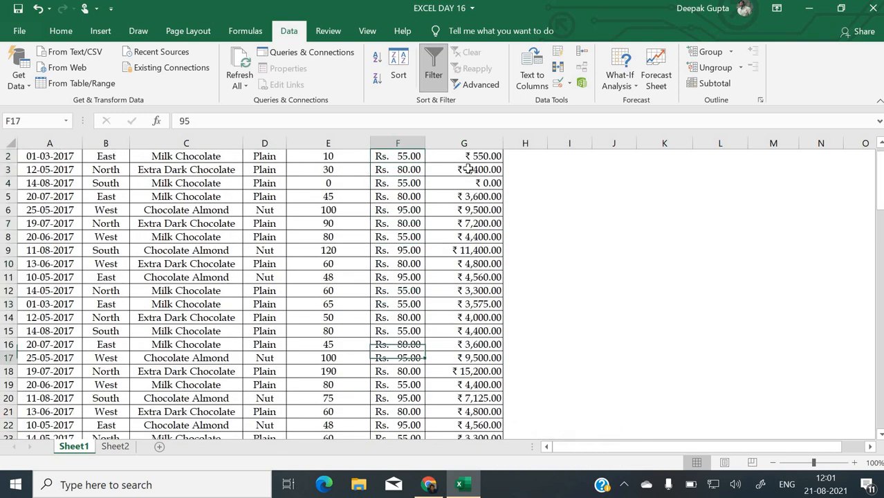
key("Down")
key("Down")
key("Down")
key("Down")
key("Down")
key("Down")
key("Down")
key("Down")
key("Down")
key("Down")
key("Down")
key("Down")
key("Down")
key("Down")
key("Down")
key("Down")
key("Down")
key("Down")
key("Down")
key("Down")
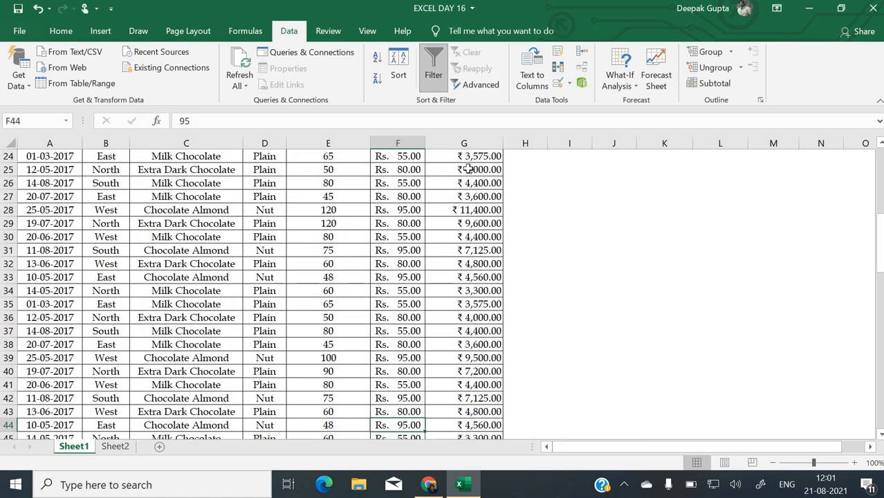
key("Down")
key("Down")
key("Down")
key("Down")
key("Down")
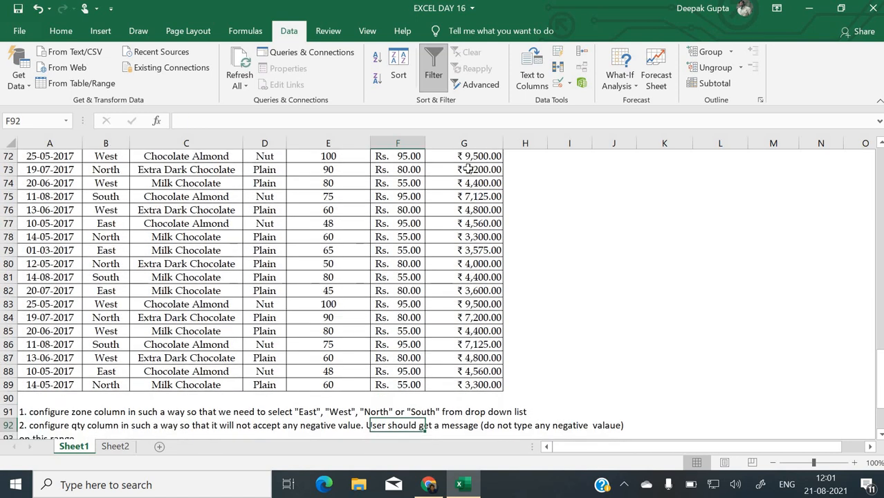
key("Down")
key("Left")
key("Left")
key("Left")
key("Left")
key("Left")
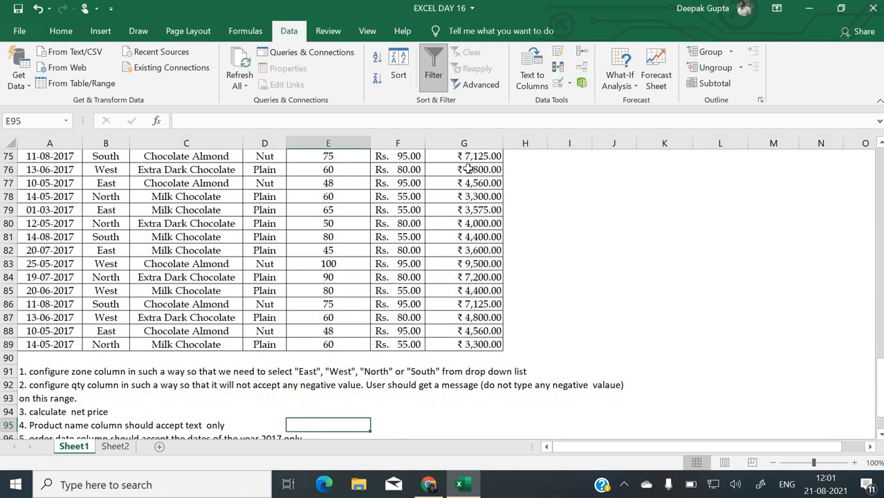
key("Right")
key("Right")
key("Right")
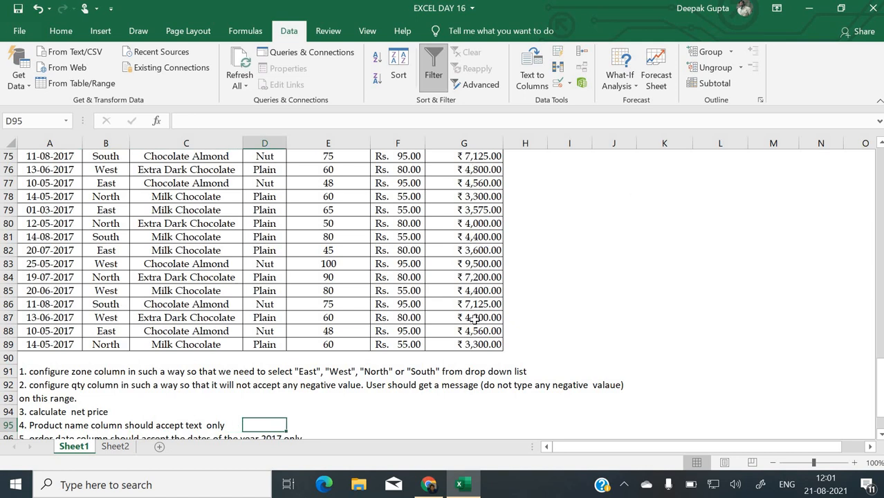
- Add the labels Name in cell J5 and Mobile No. in cell J6 beside the order table
scroll(474, 318, "up", 20)
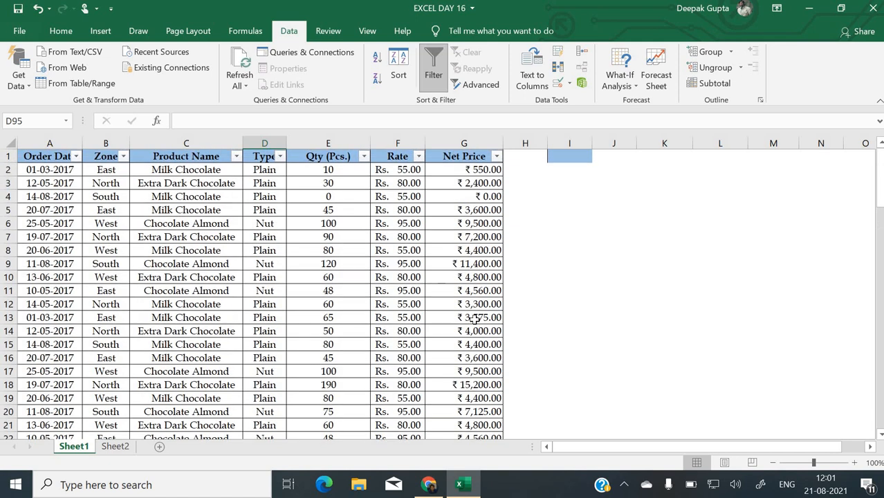
left_click(595, 211)
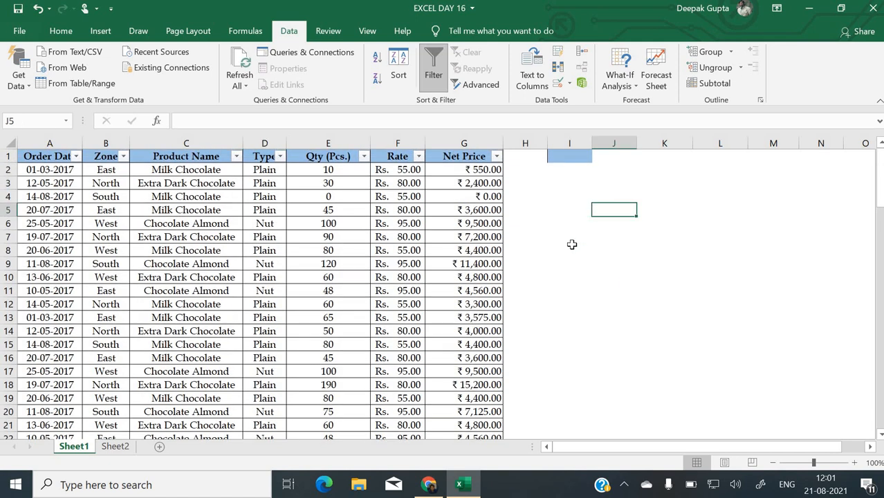
type("Name")
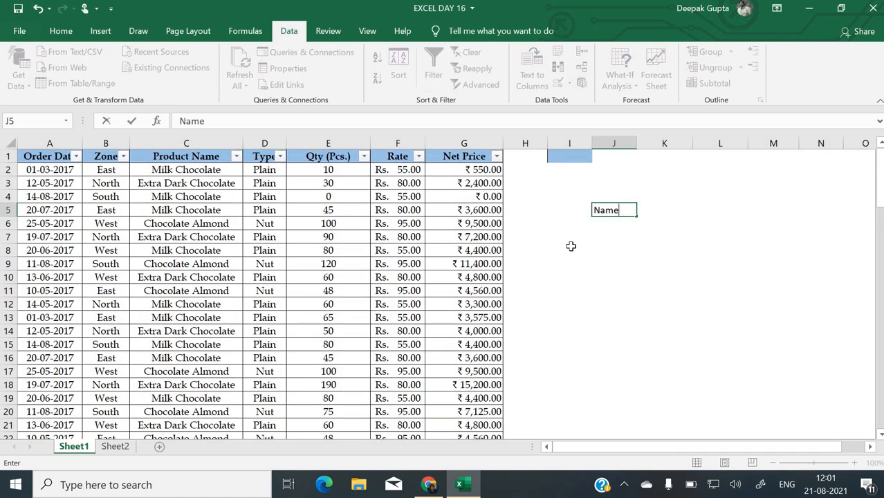
key("Return")
key("Up")
key("Return")
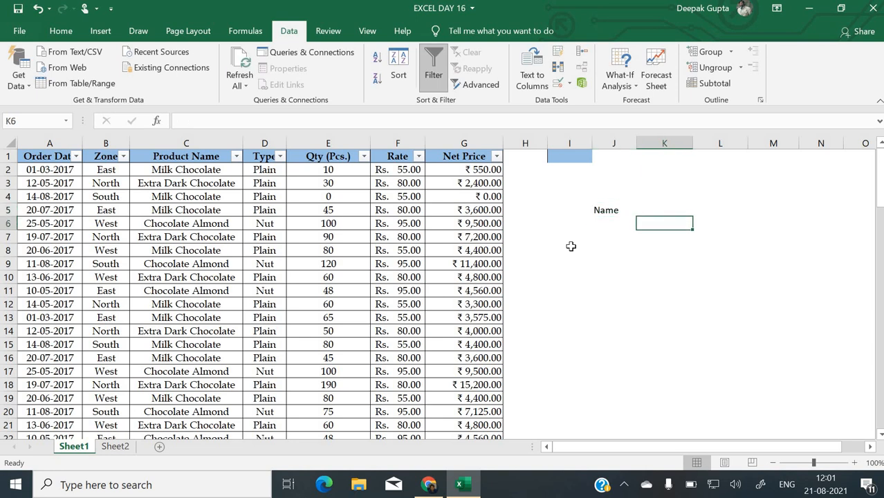
type("M")
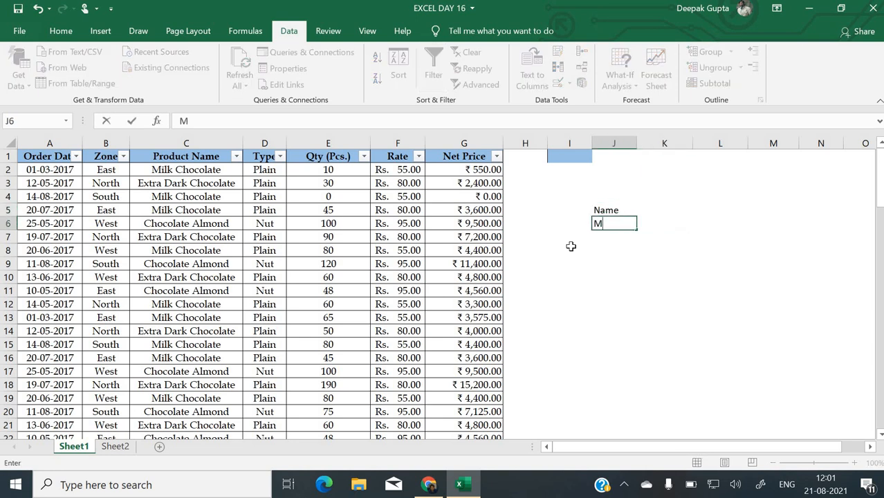
key("BackSpace")
key("BackSpace")
type("Mobile No.")
key("Return")
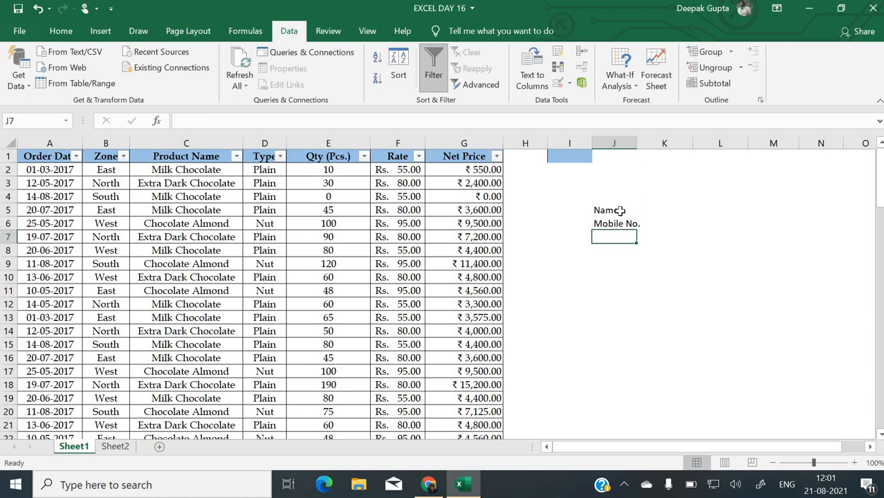
left_click(658, 214)
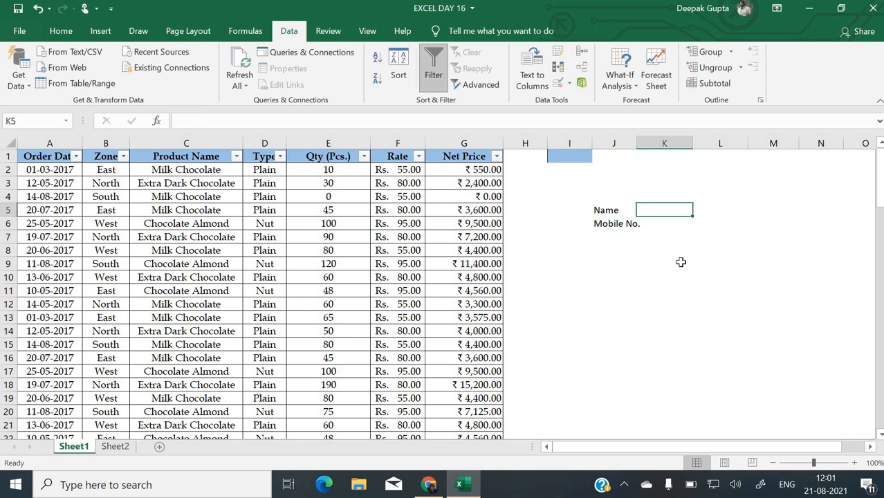
- Enter a sample first name in cell J10 as a text value for testing
left_click(609, 275)
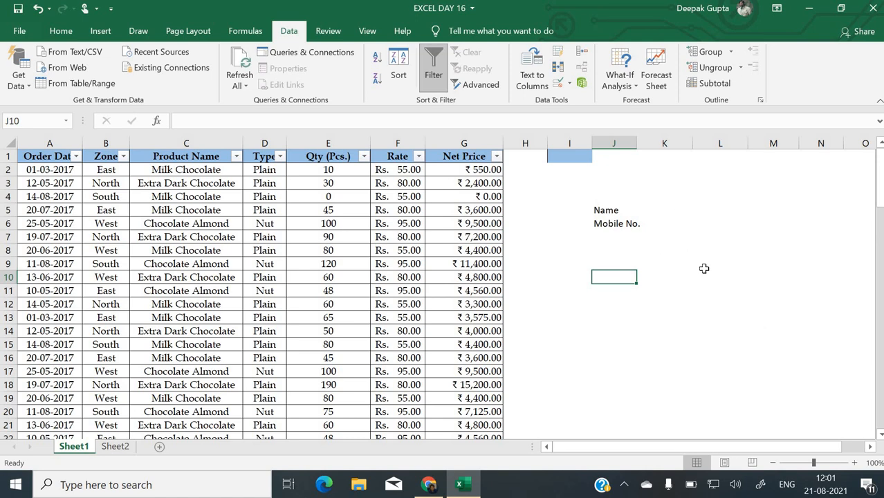
type("Tara")
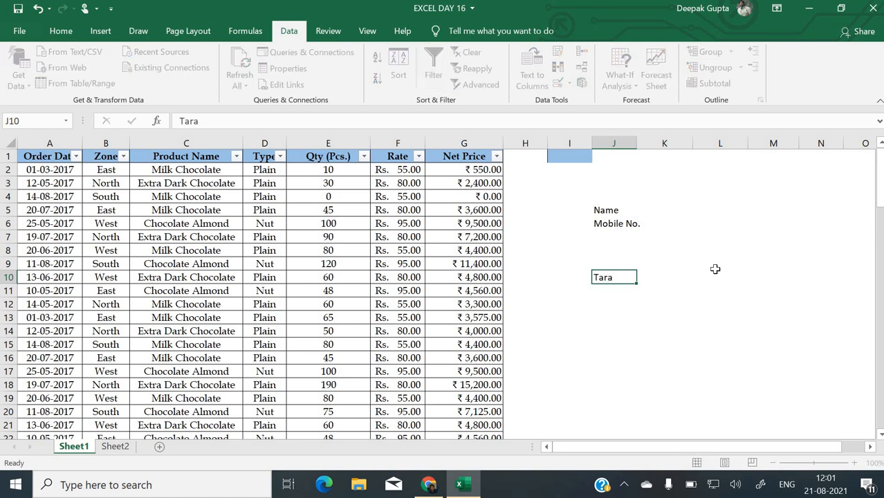
key("Return")
- Check whether the sample name in J10 is text by entering =ISTEXT(J10) in K10
key("Up")
key("Right")
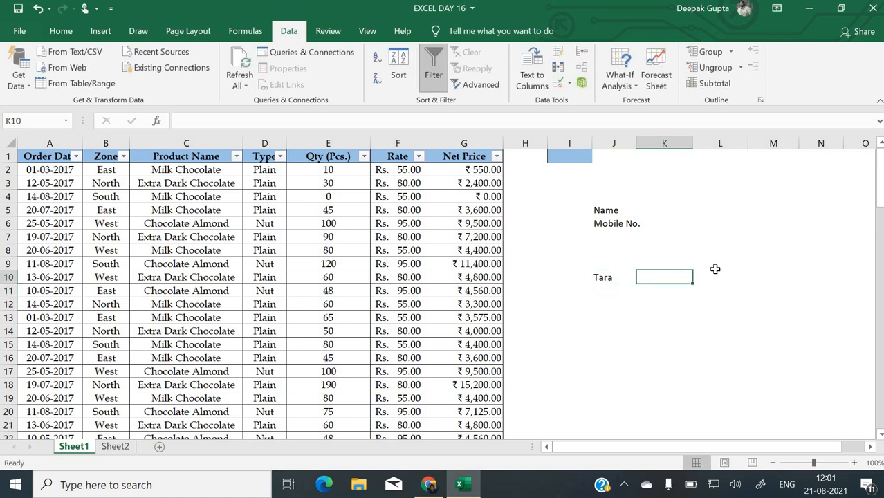
type("=iste")
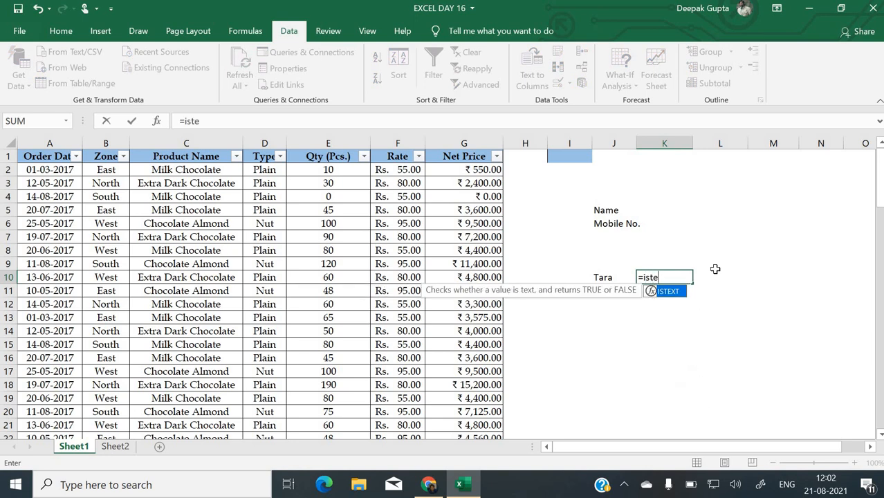
type("xt(")
left_click(606, 278)
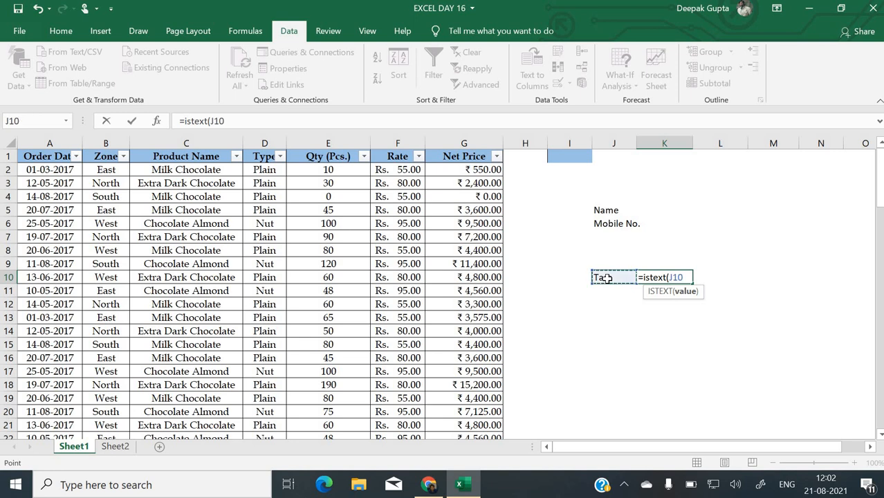
type(")")
key("Return")
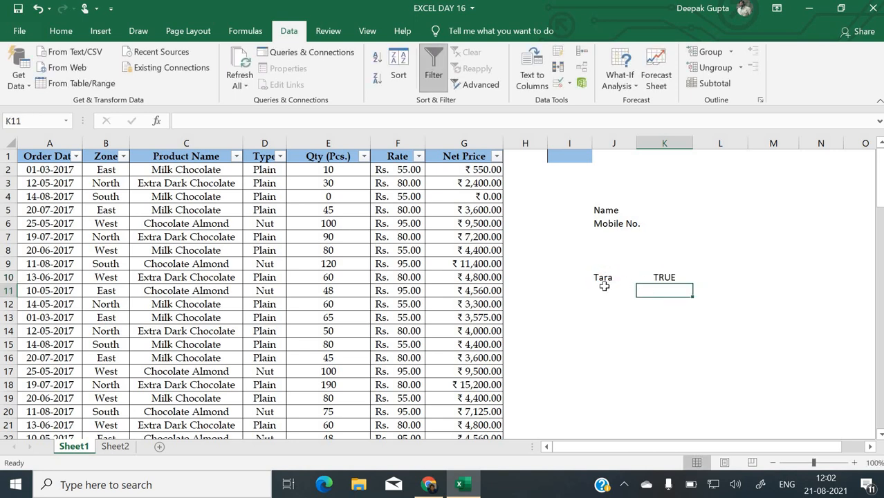
- Clear the test name and its ISTEXT formula from cells J10:K10
left_click_drag(598, 278, 651, 279)
key("Delete")
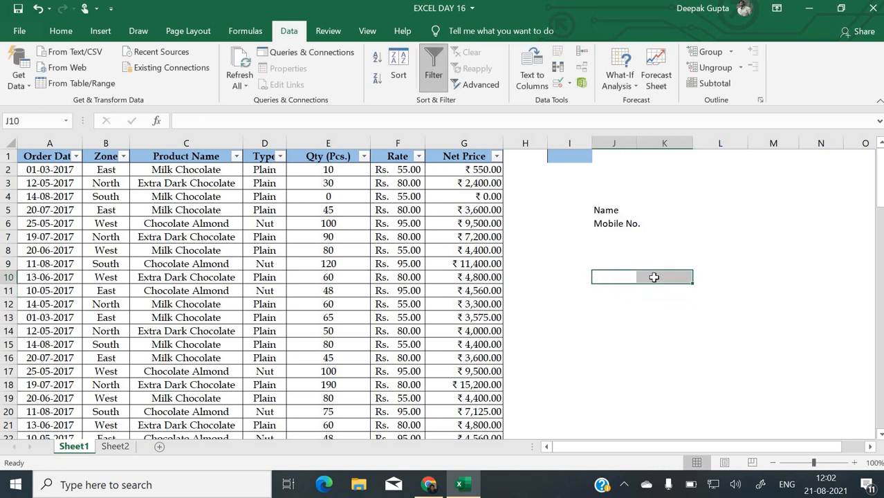
- Open data validation for K5, the cell beside the Name label, and set the allowed criteria to Custom
left_click(668, 206)
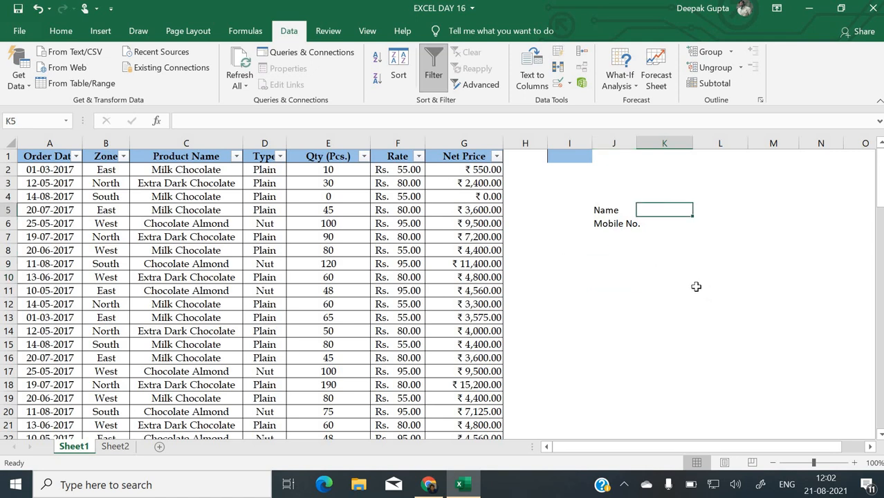
type("=")
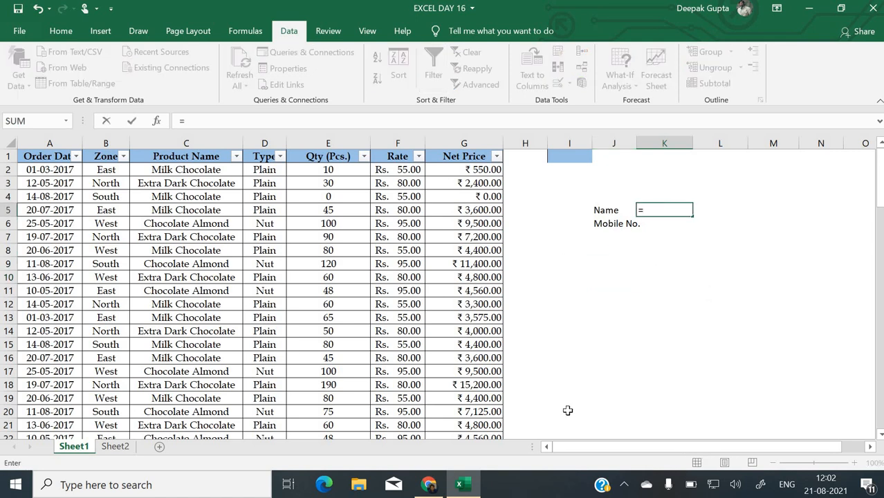
key("Escape")
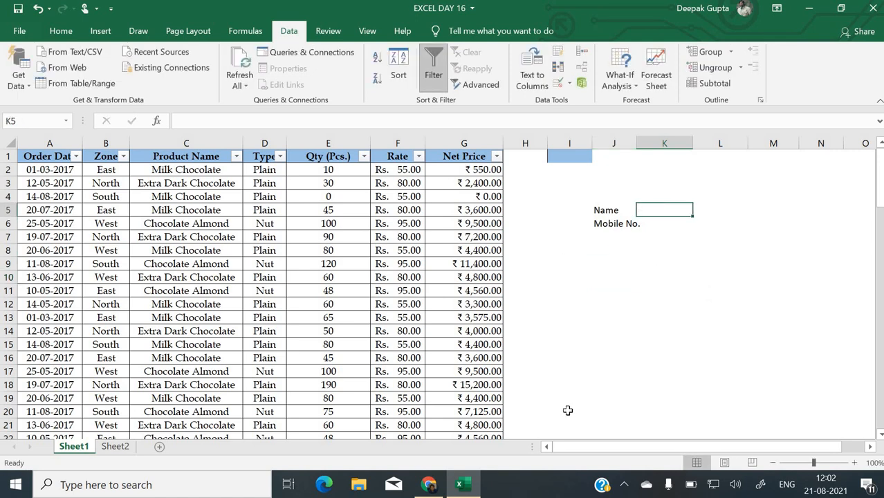
left_click(569, 83)
left_click(588, 101)
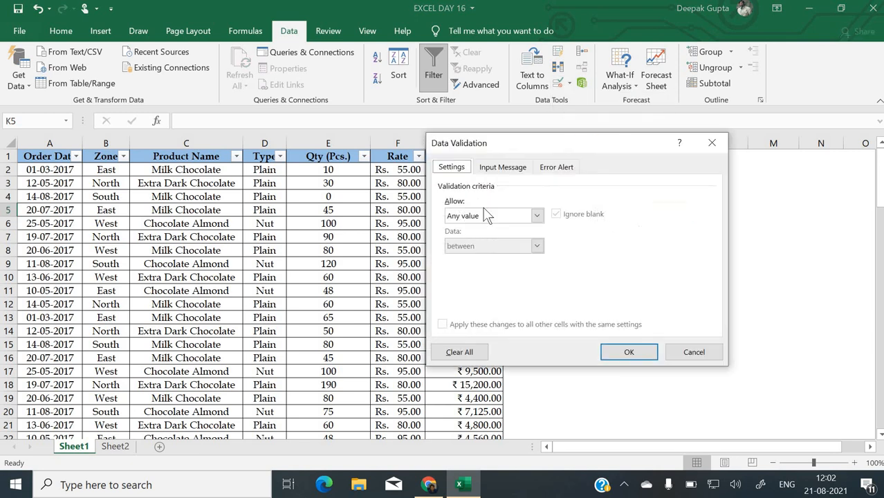
left_click(482, 215)
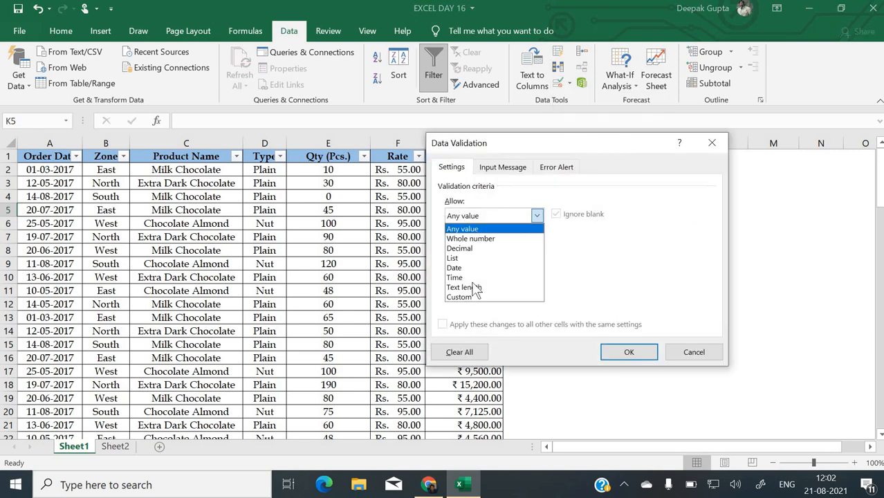
left_click(488, 293)
left_click_drag(485, 143, 205, 201)
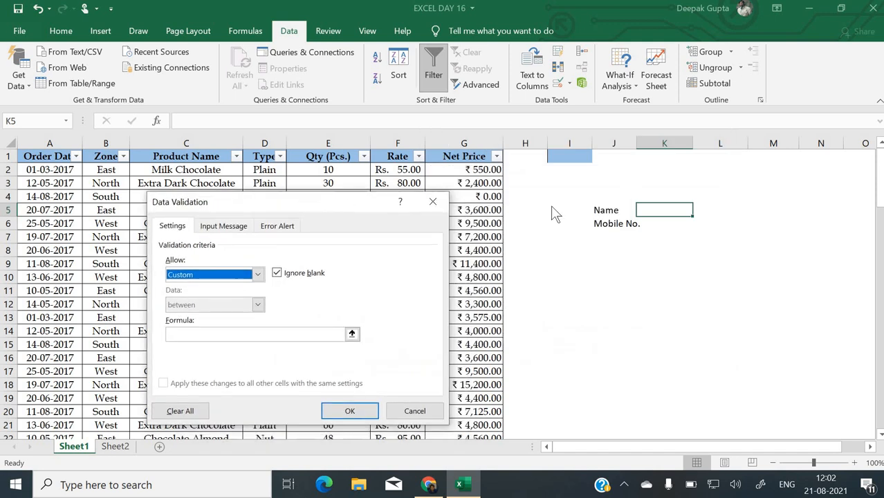
- Set the custom validation formula for K5 to =istext(K5) and apply the rule
left_click(260, 333)
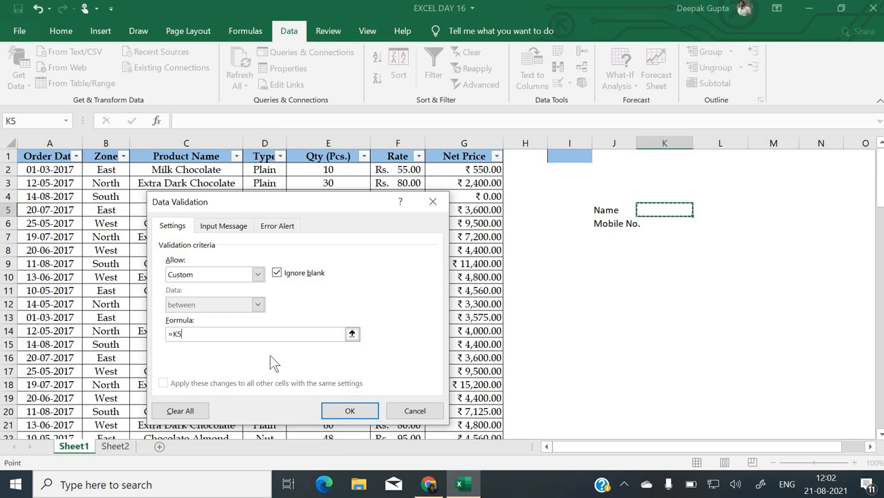
key("BackSpace")
key("BackSpace")
type("istext(")
left_click(646, 209)
type(")")
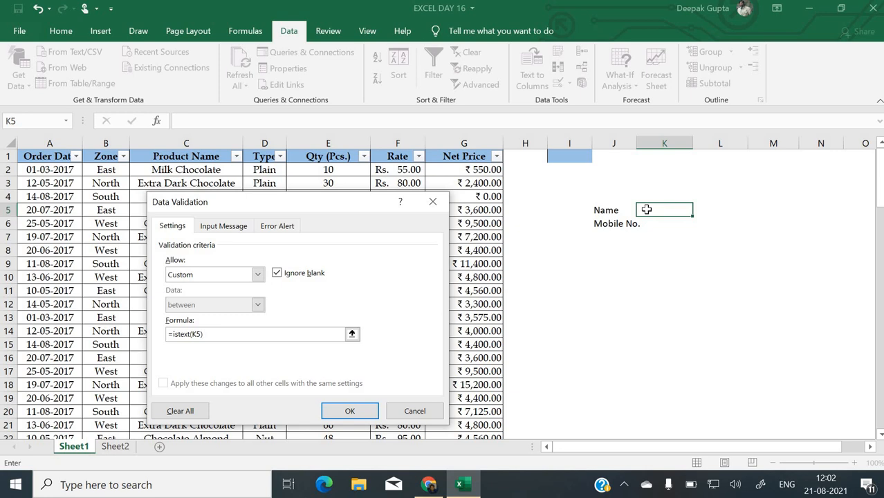
key("Return")
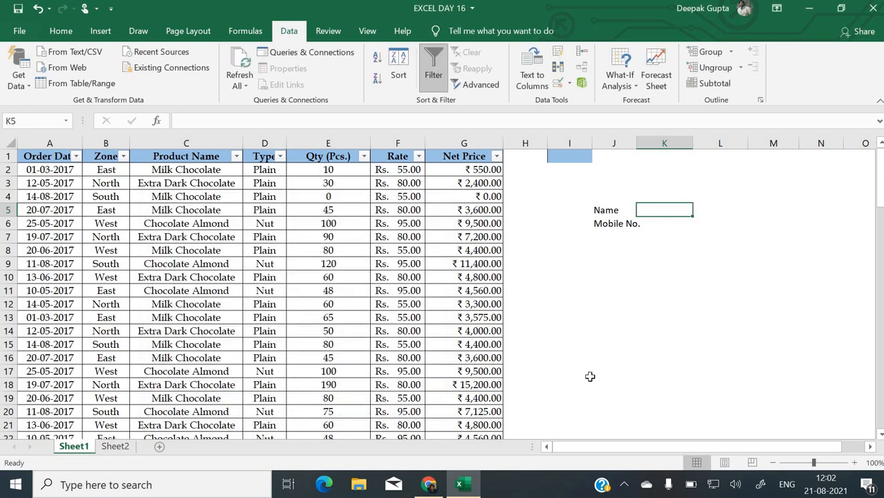
- Test the text-only rule in K5 with a sample first name and try to replace it with 123
type("Tara")
key("Return")
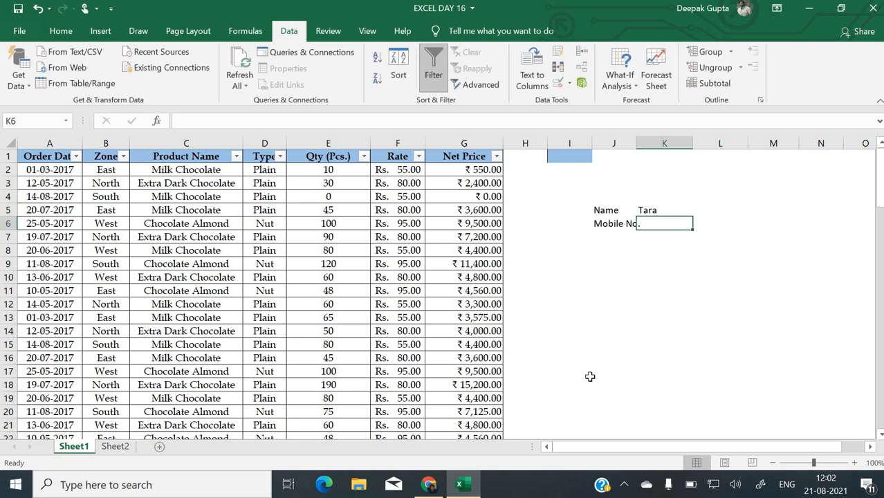
key("Up")
type("123")
key("Return")
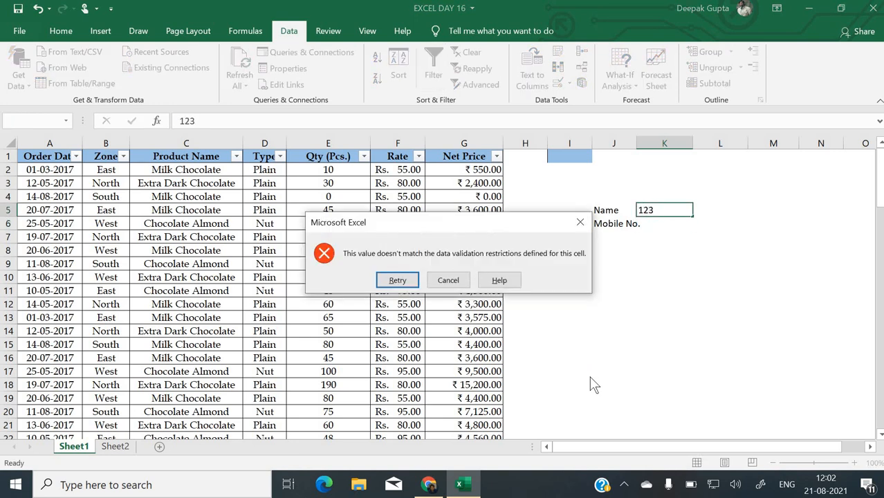
key("Escape")
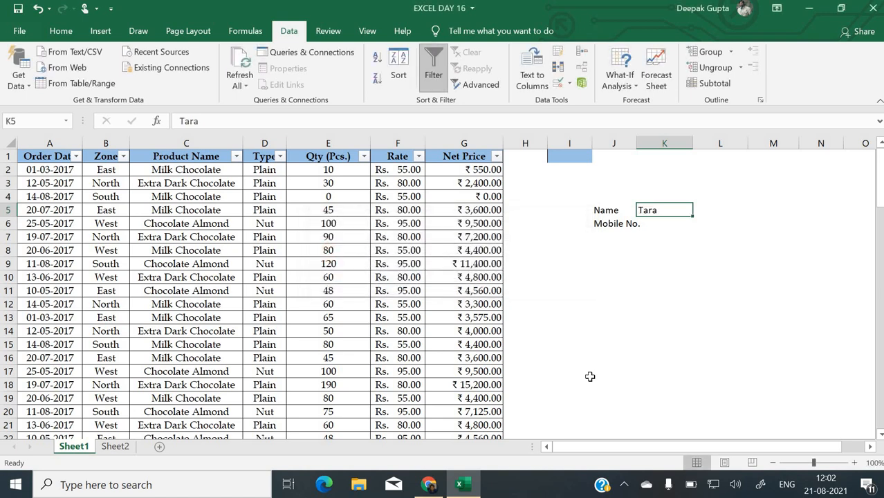
- Clear the sample name from K5 and turn off Ignore blank in its validation rule
key("Delete")
key("Down")
left_click(565, 84)
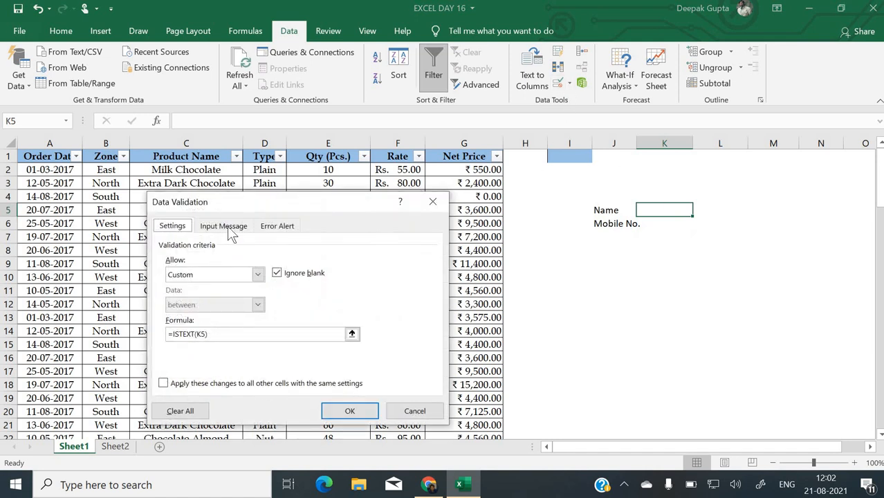
left_click(306, 274)
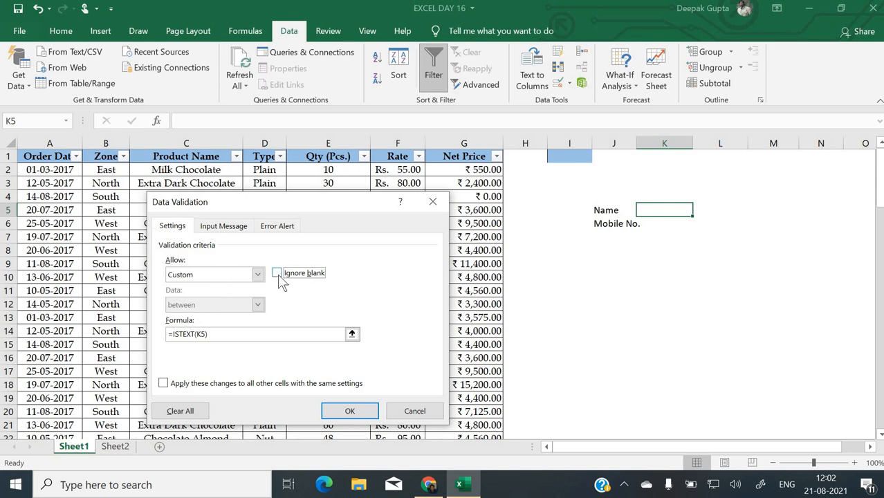
left_click(349, 413)
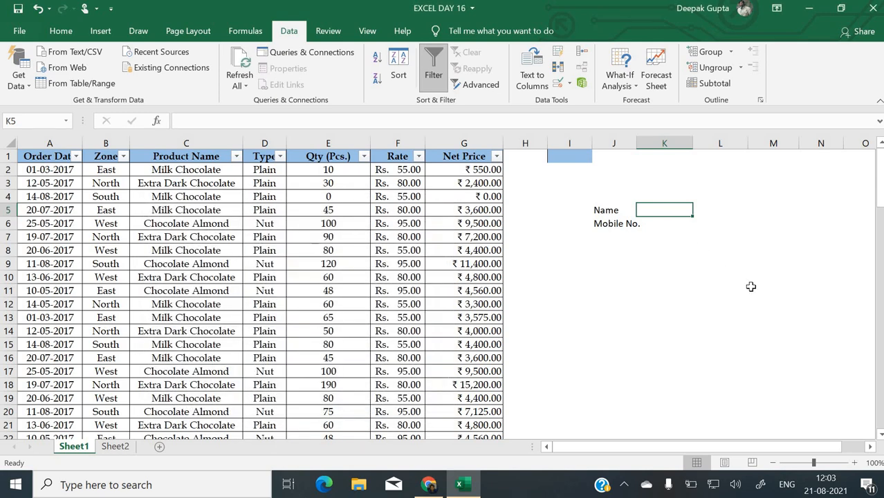
- Enter a sample first name in K5 and delete it again to test how the rule treats a blank cell
type("tara")
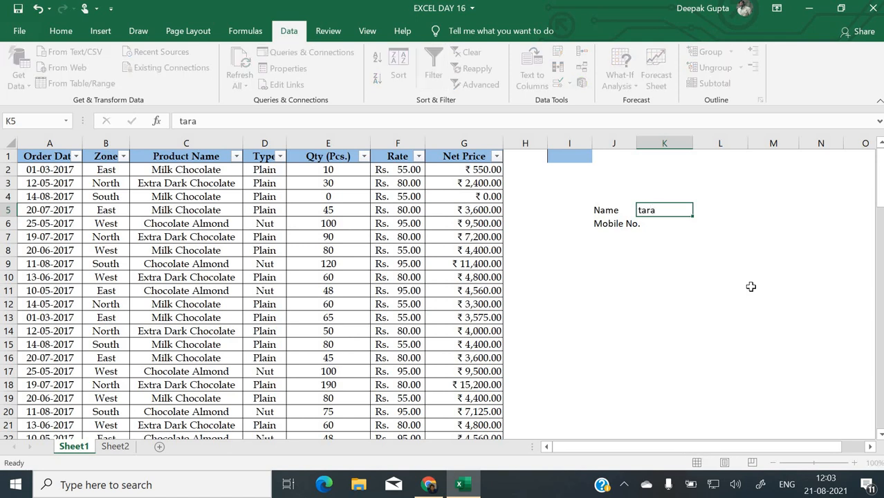
key("Return")
key("Up")
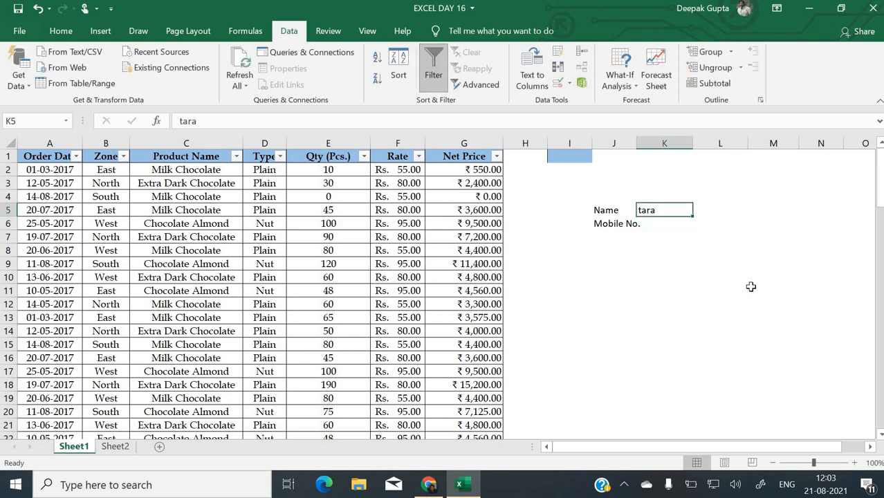
key("Delete")
key("Down")
key("Up")
- Review the validation criteria of K5, including the Ignore blank setting and the formula
left_click(569, 83)
left_click(596, 101)
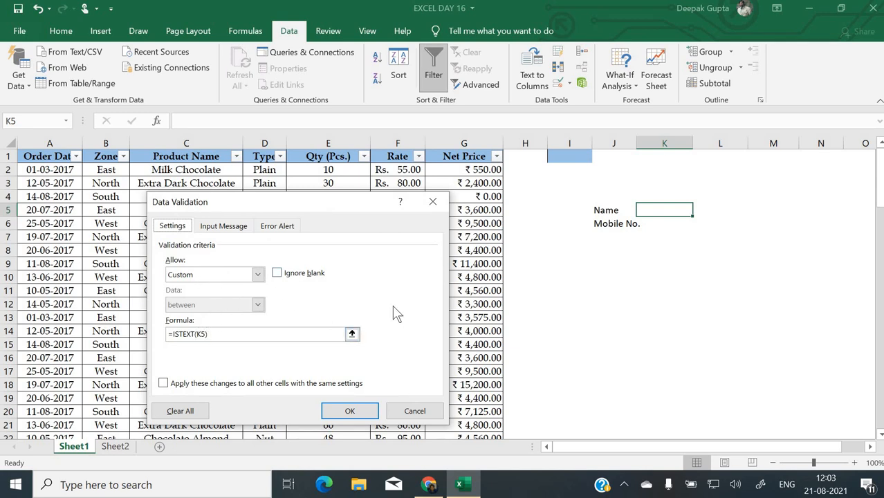
left_click(352, 412)
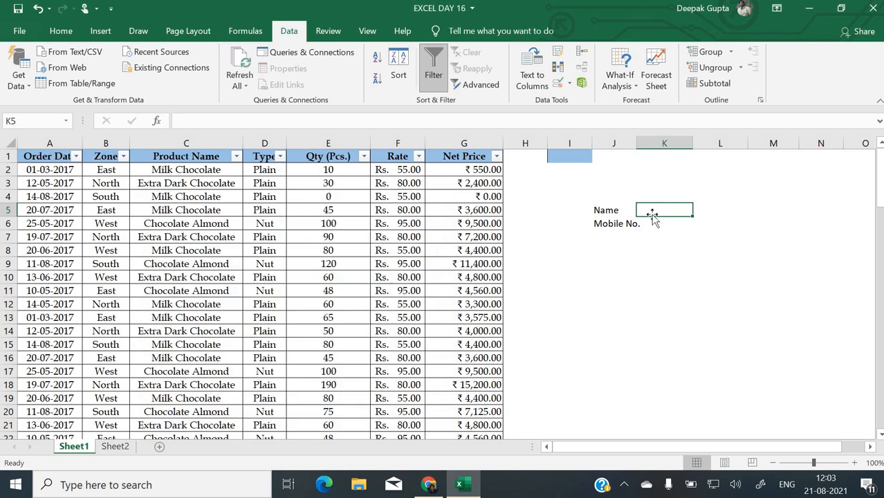
- Start an entry in K5, erase it and leave the cell blank to test the rule
type("w")
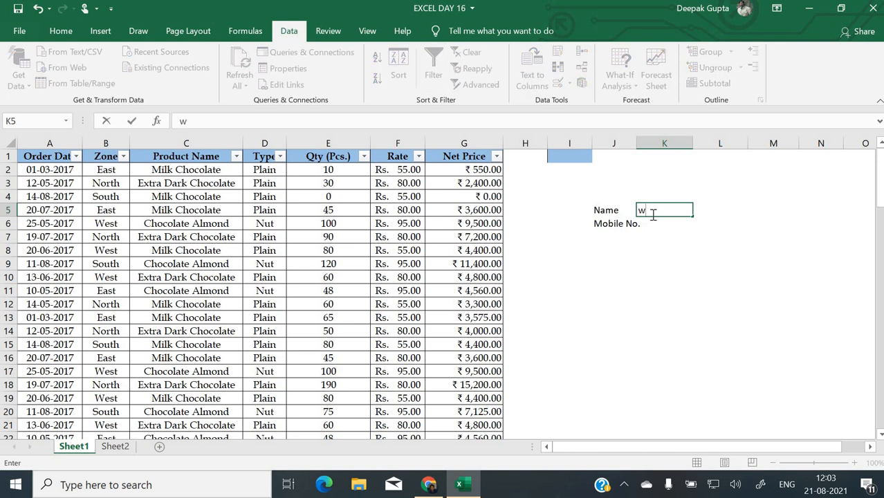
key("BackSpace")
left_click(654, 220)
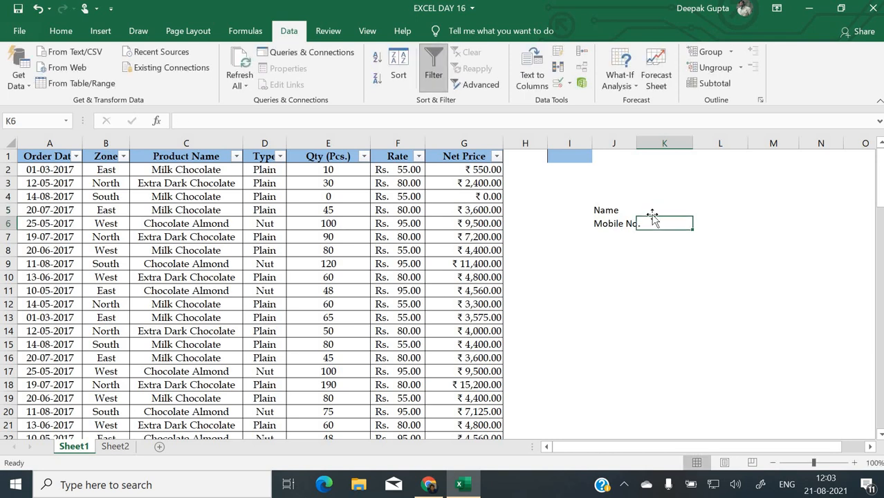
- Try to enter the number 12 in the validated Name cell K5
left_click(651, 210)
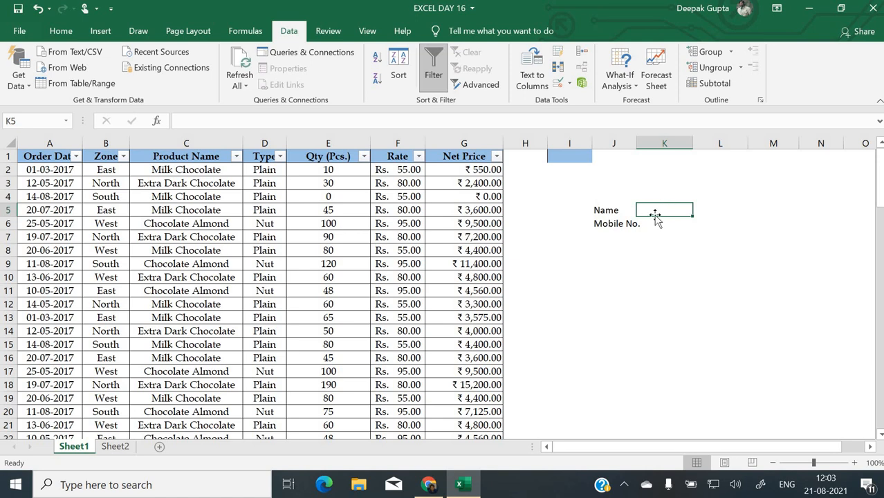
type("12")
key("Return")
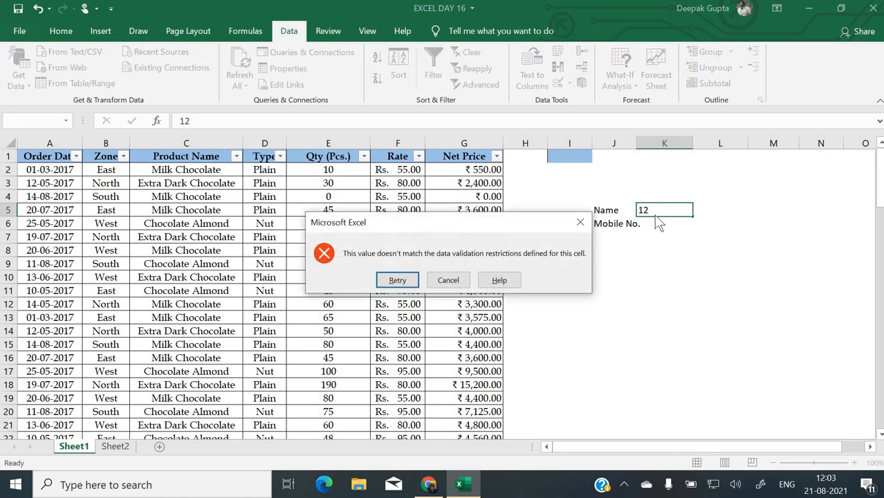
key("Escape")
- Fill the Name cell K5 with a sample first name
type("T")
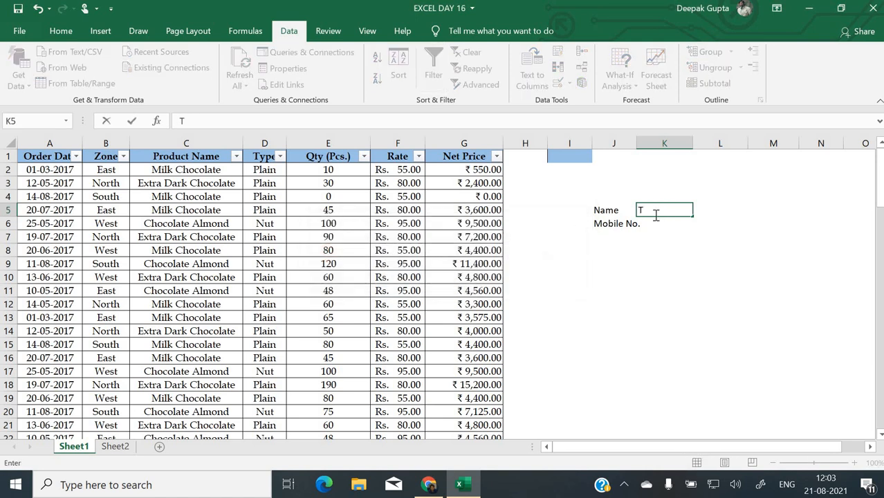
key("BackSpace")
type("Sumit")
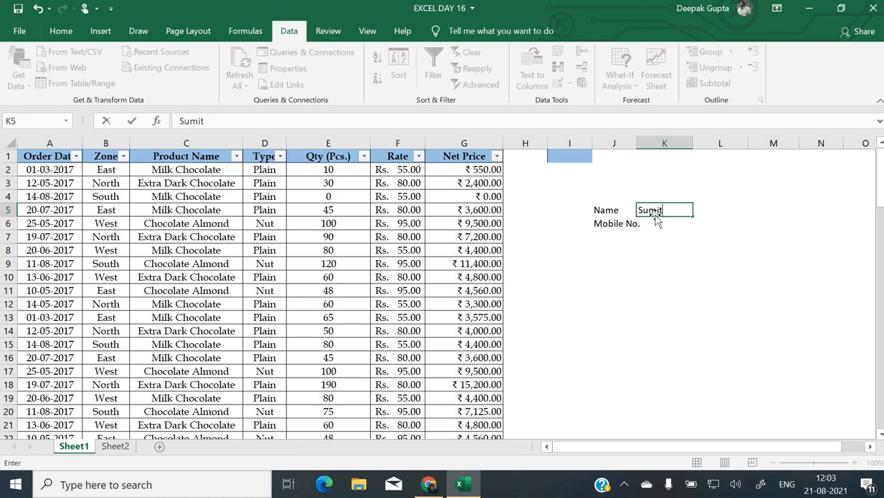
key("Return")
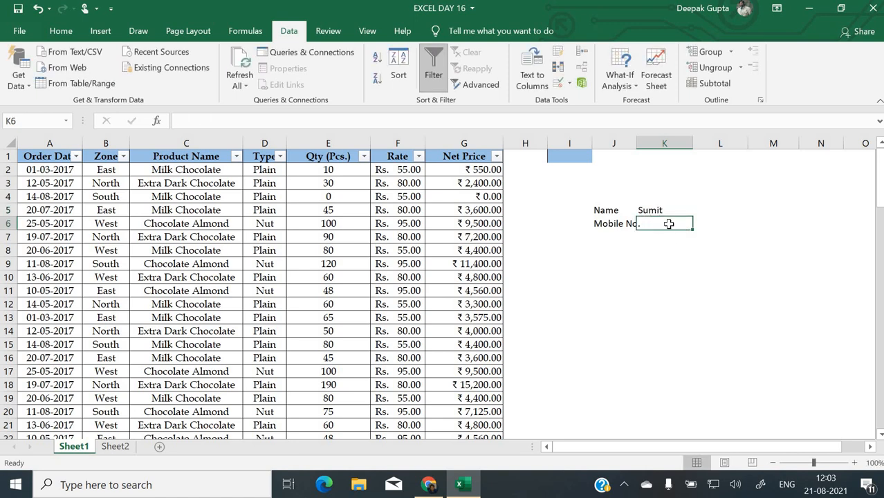
- Enter the sample number 123 in J9 and a short sample text in J10
left_click(618, 269)
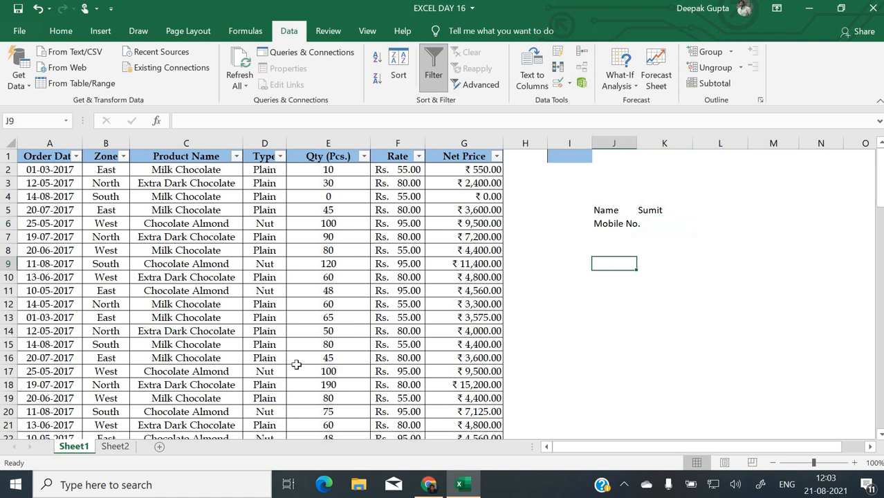
type("12")
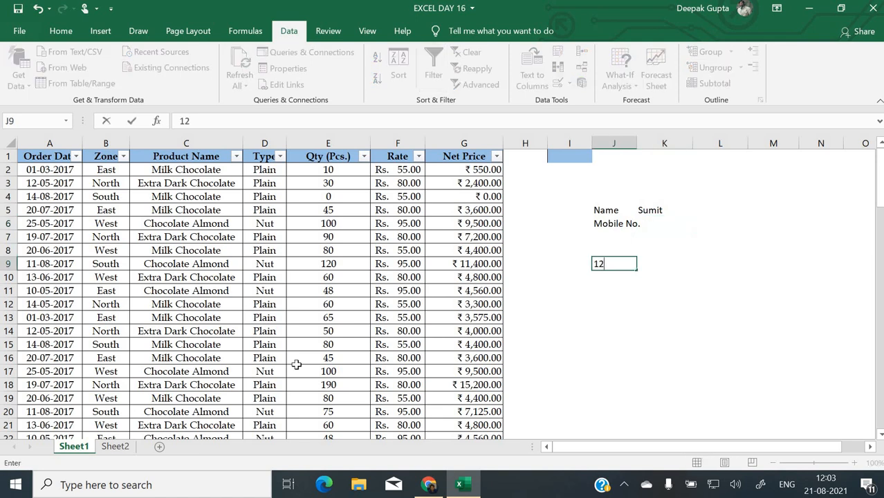
type("3")
key("Return")
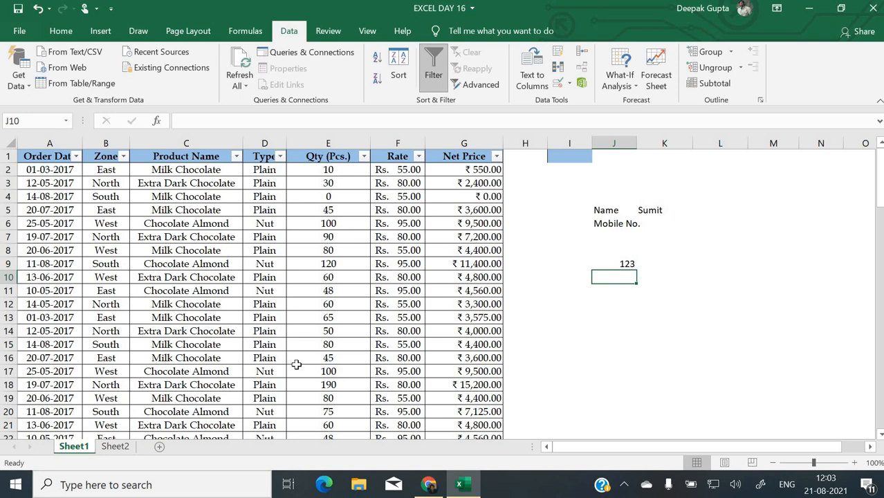
type("tara")
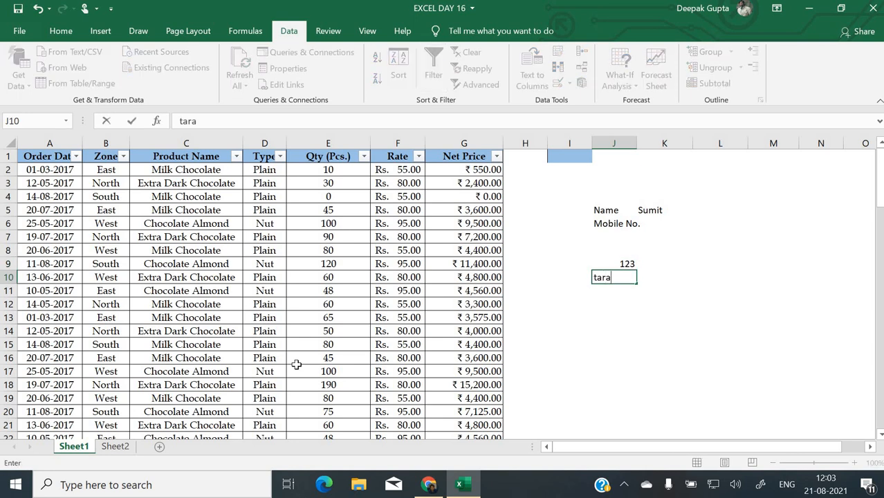
key("Tab")
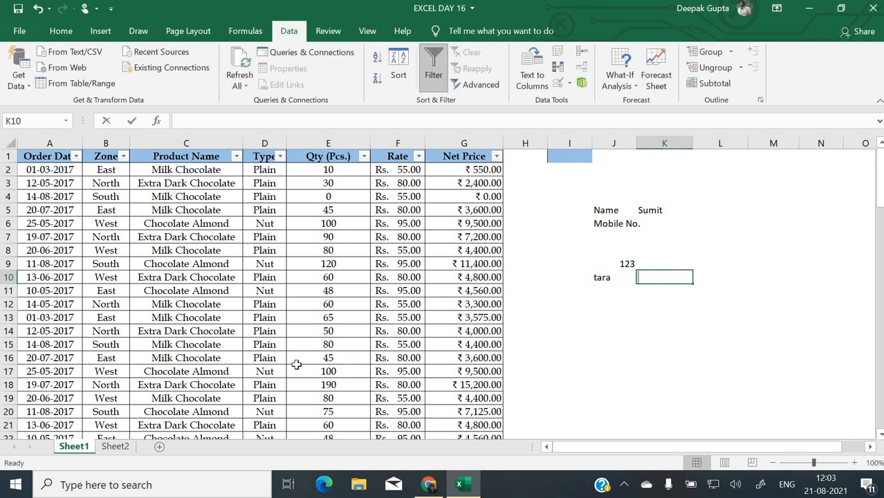
- Try to check J10 for non-text content with the formula =isnotext(J10) in K10
type("=isno")
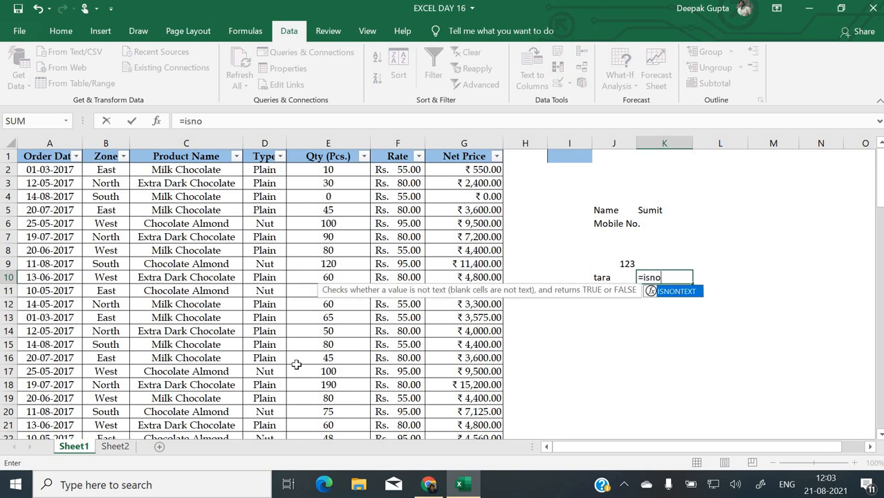
type("ttes")
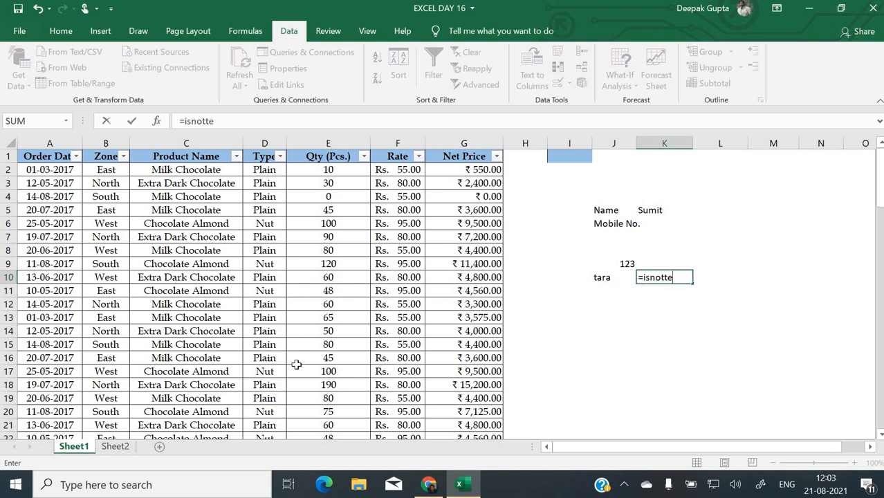
key("BackSpace")
key("BackSpace")
type("text")
left_click(664, 277)
key("BackSpace")
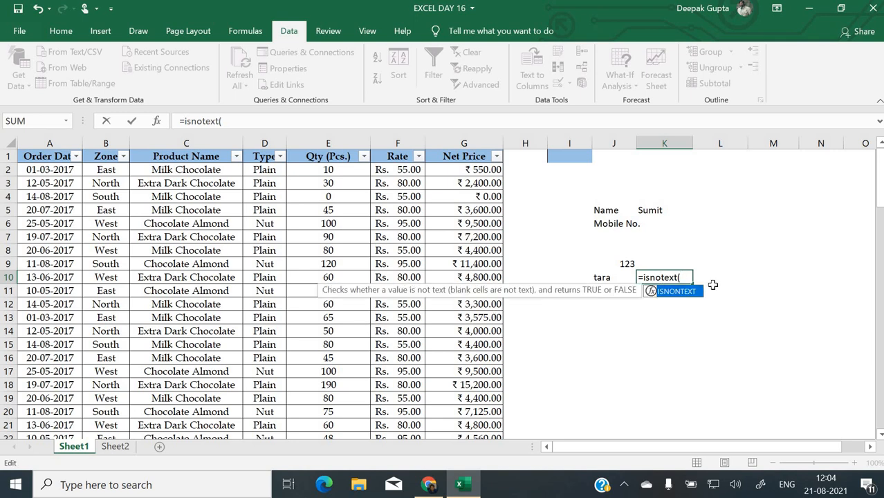
left_click(687, 277)
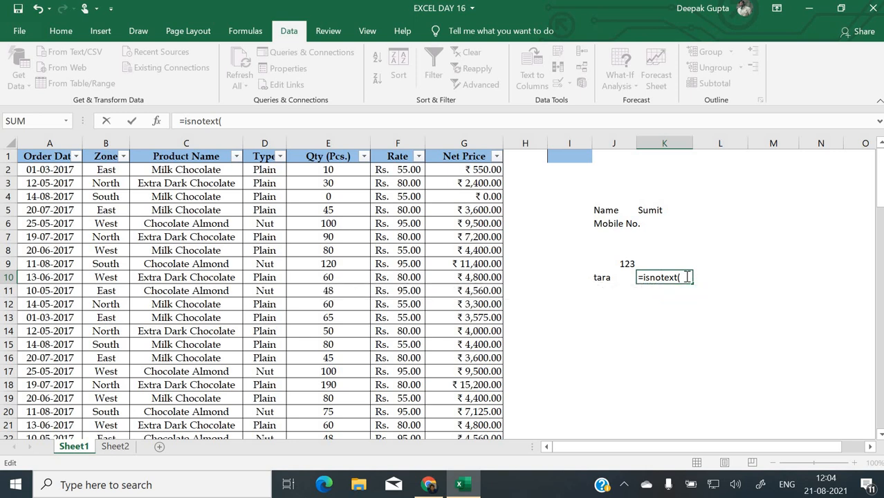
left_click(604, 278)
type(")")
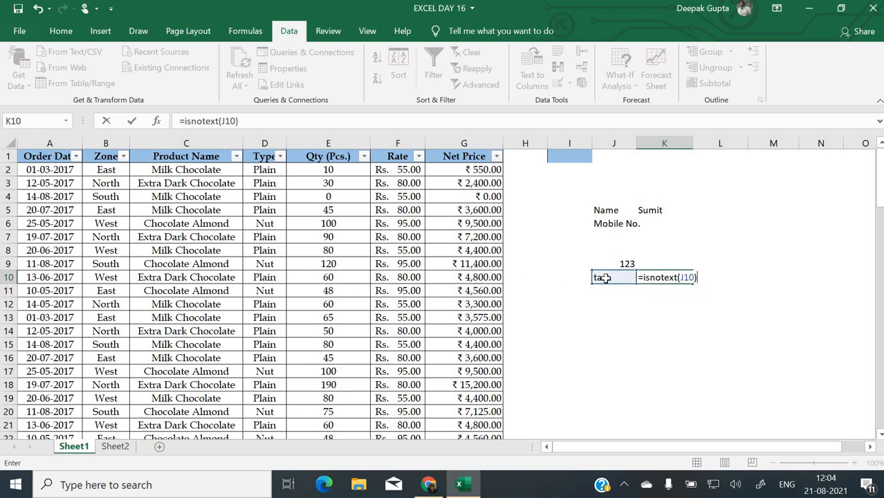
key("Return")
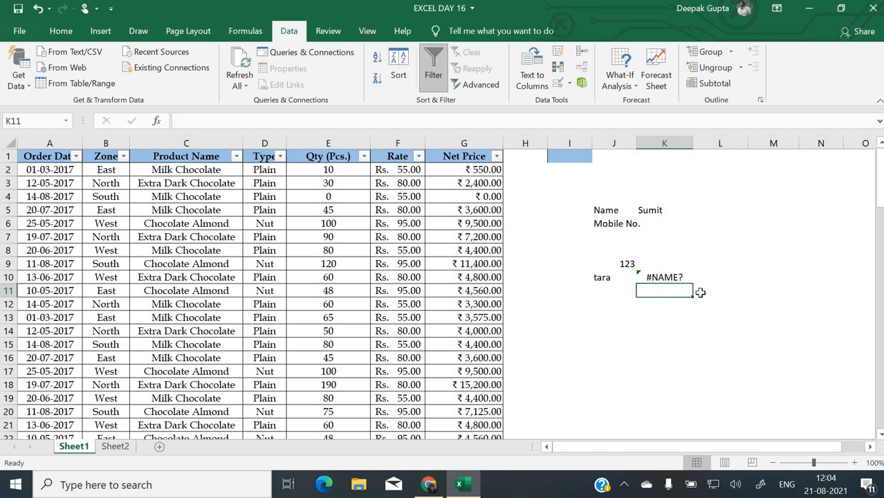
- Correct the formula in K10 to =isnontext(J10)
double_click(654, 277)
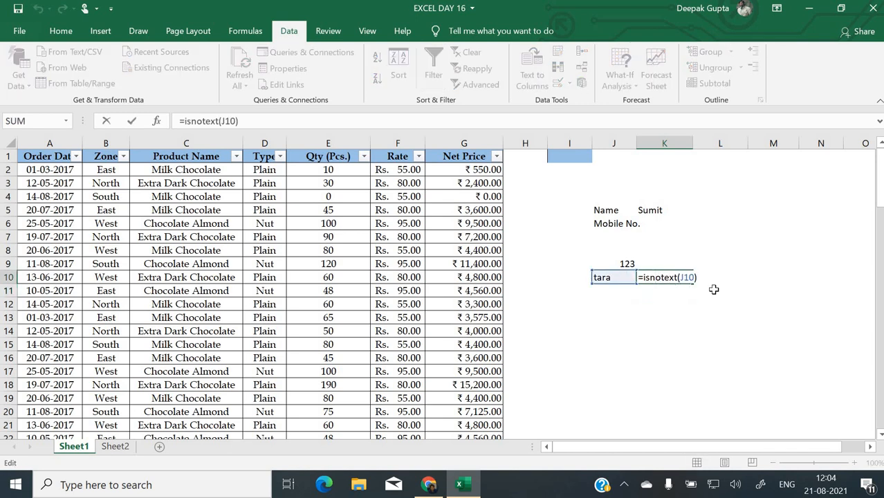
key("BackSpace")
key("BackSpace")
key("BackSpace")
key("BackSpace")
key("BackSpace")
key("BackSpace")
key("BackSpace")
key("BackSpace")
key("BackSpace")
key("BackSpace")
key("BackSpace")
key("BackSpace")
key("BackSpace")
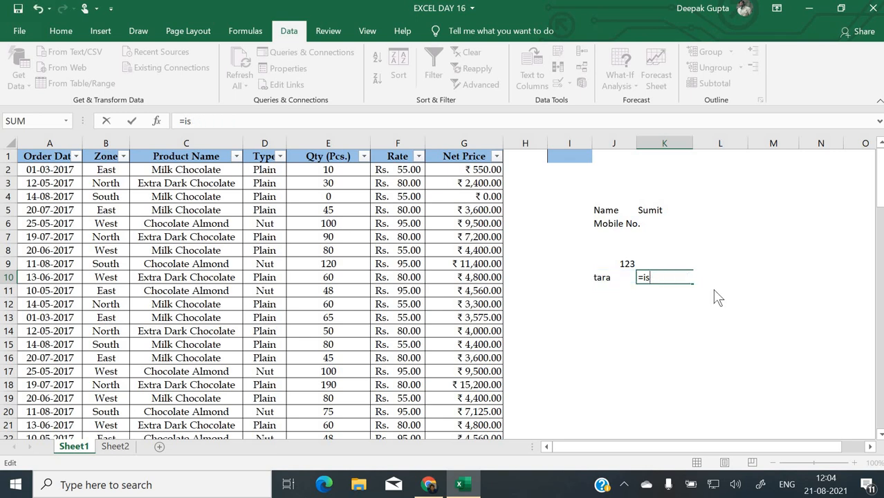
type("is")
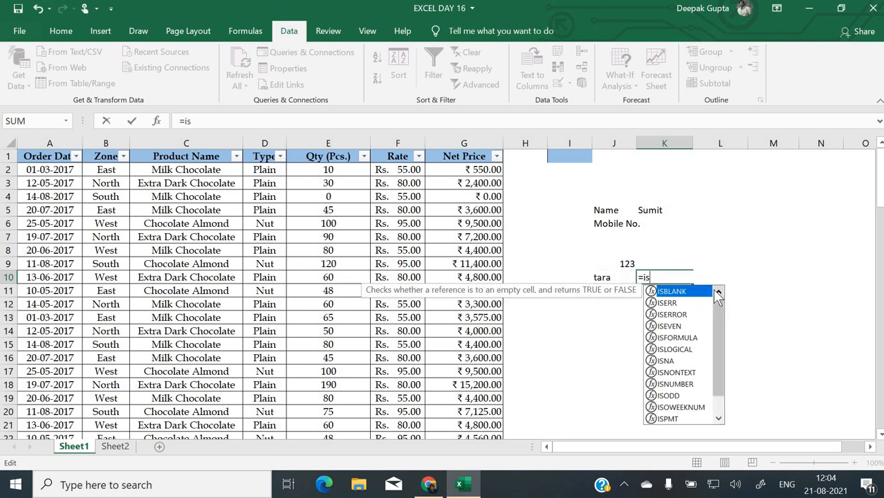
type("n")
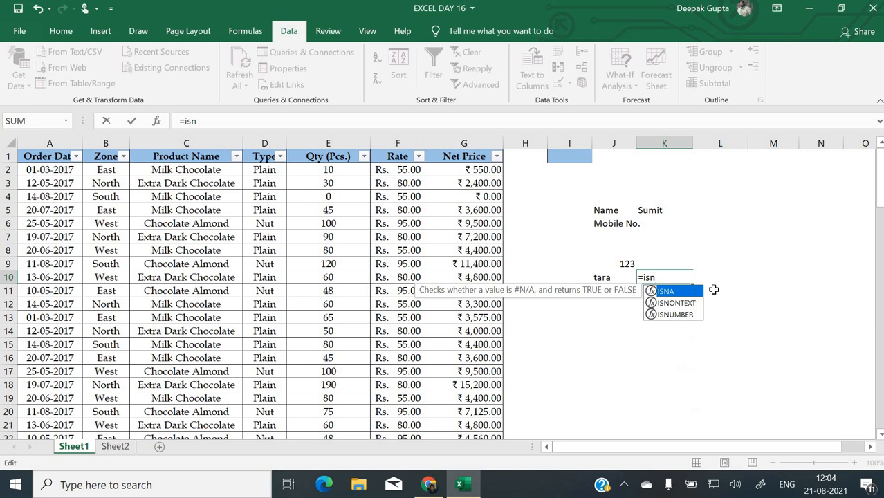
type("o")
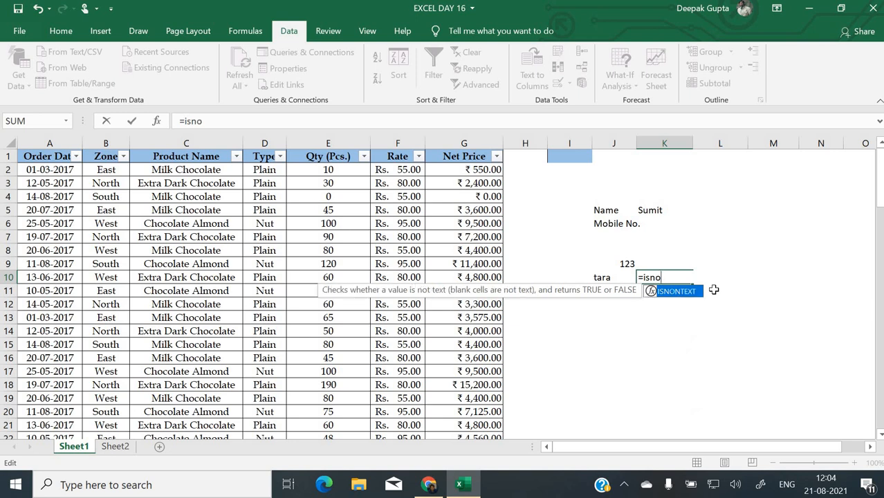
type("ntext(")
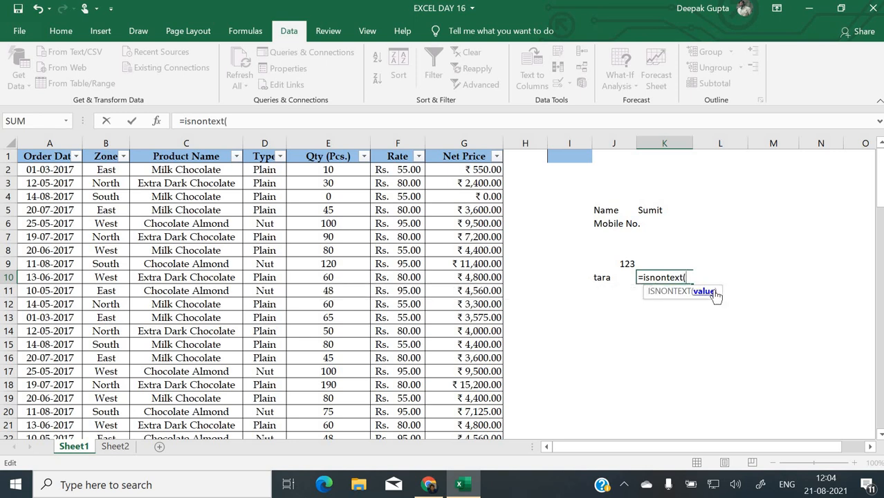
left_click(595, 278)
type(")")
key("Return")
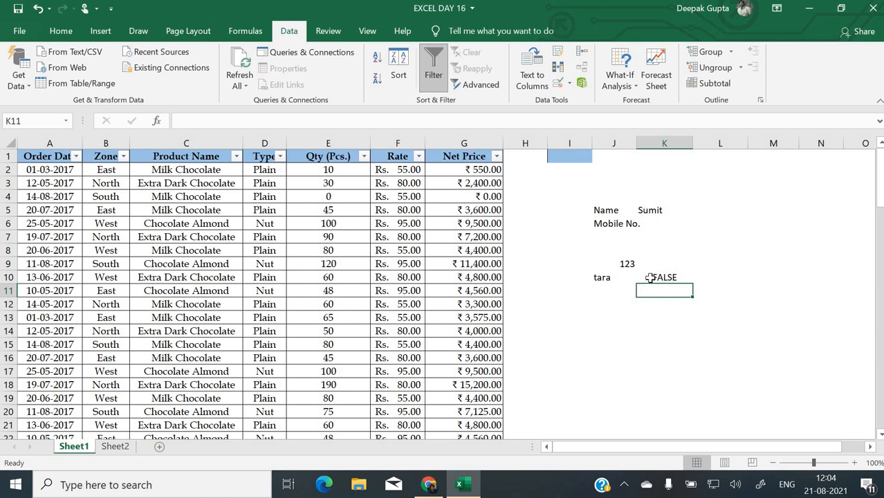
- Replace the sample text in J10 with the number 123 to test the non-text formula
left_click(618, 276)
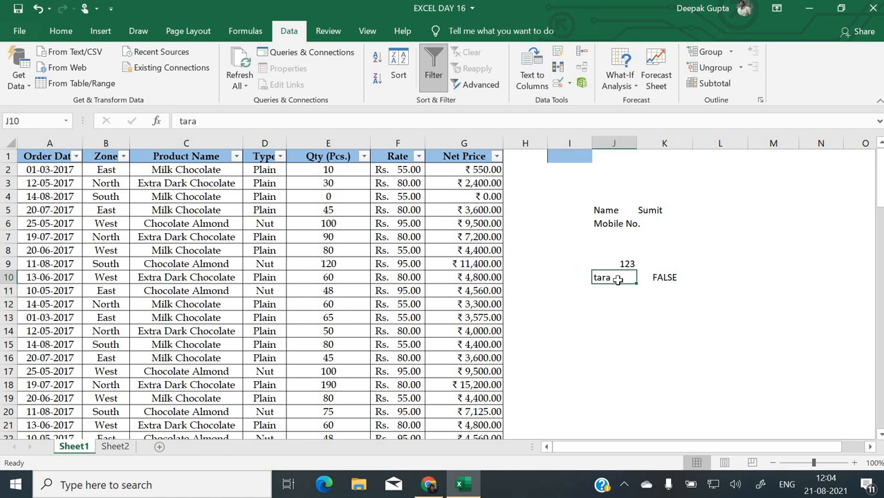
double_click(619, 279)
key("BackSpace")
key("BackSpace")
key("BackSpace")
key("BackSpace")
type("123")
key("Return")
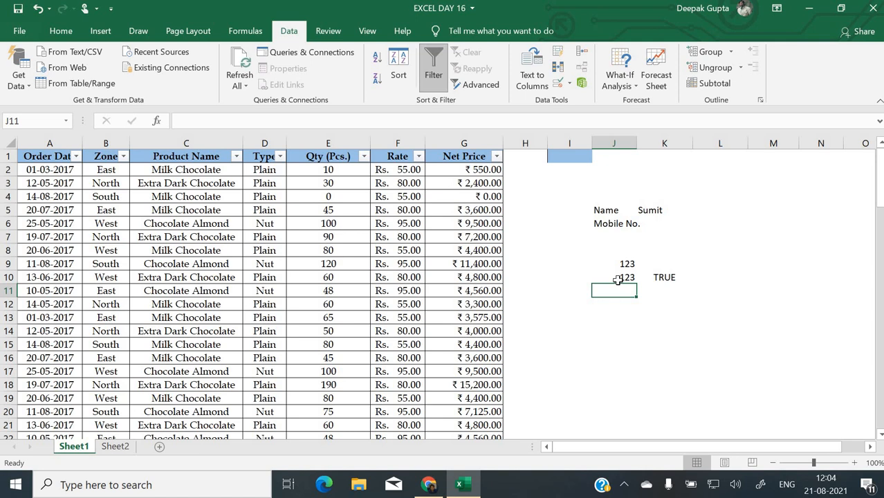
- Apply a Custom data validation rule to the Mobile No. cell K6 with Ignore blank off and the formula =isnontext(K6)
left_click(661, 224)
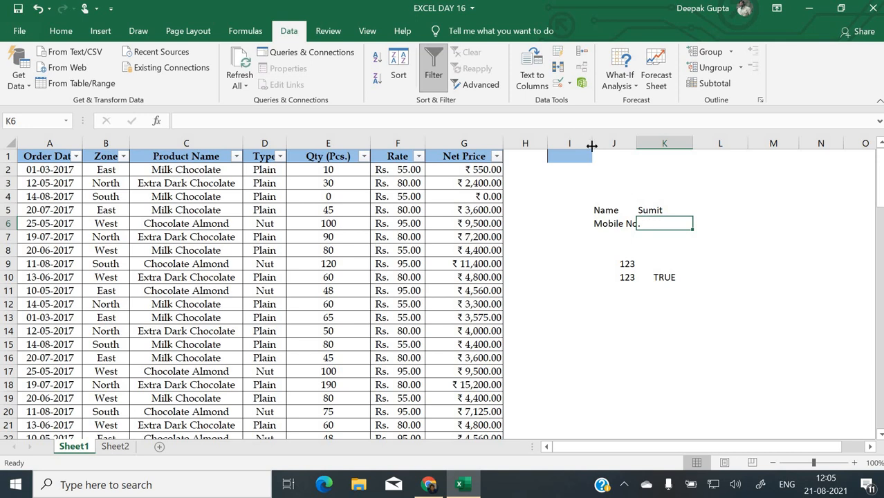
left_click(558, 82)
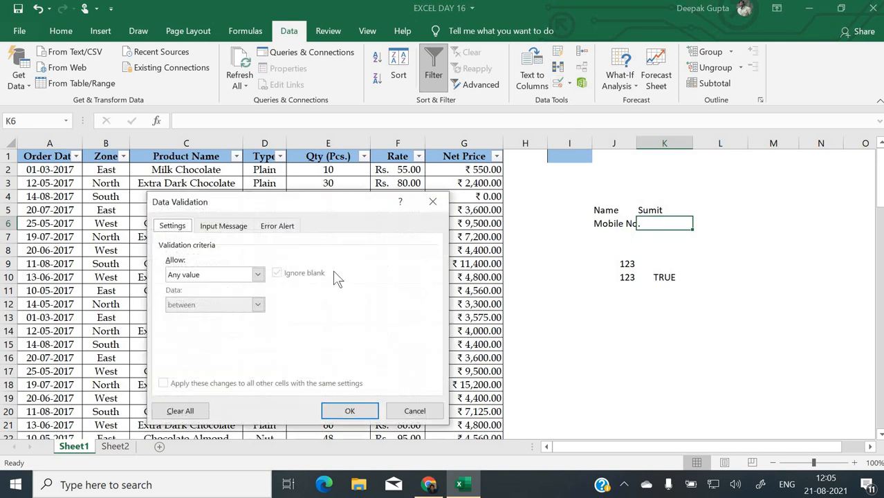
left_click(246, 275)
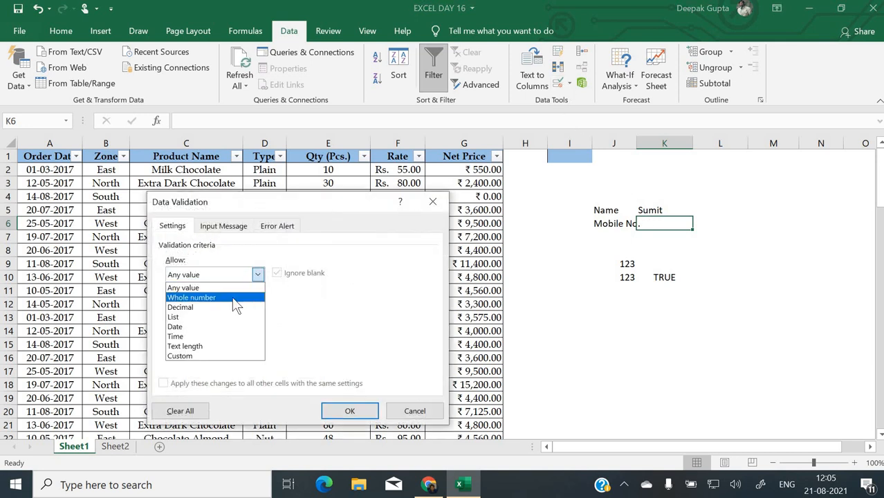
left_click(220, 354)
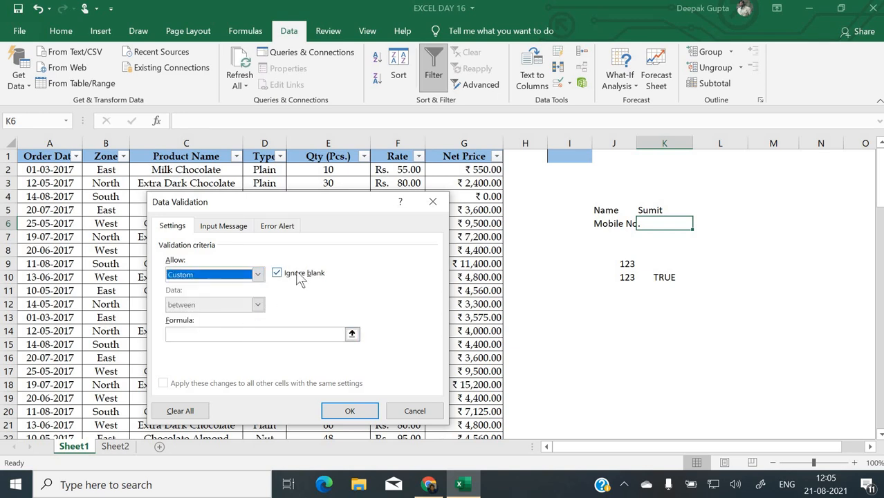
left_click(300, 274)
left_click(255, 334)
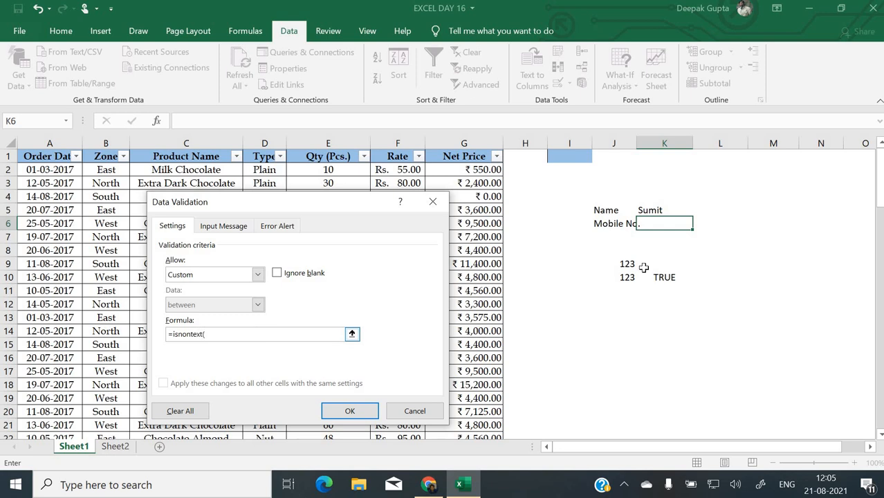
left_click(667, 225)
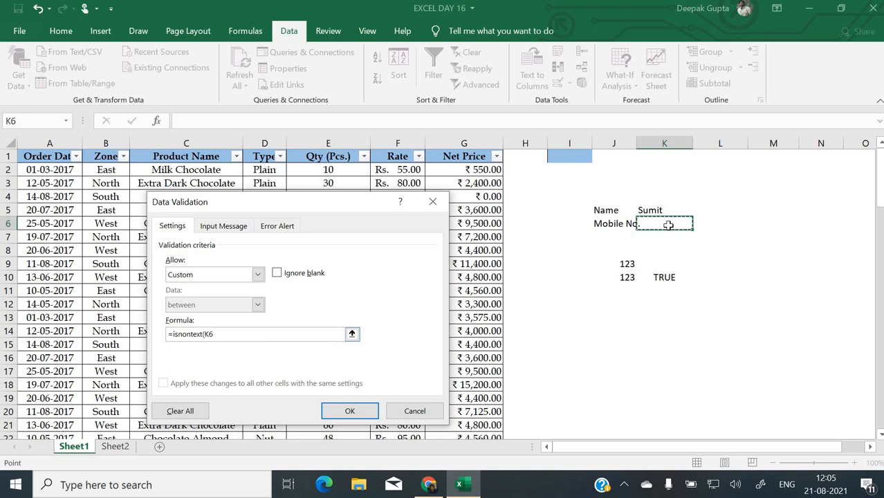
type(")")
key("Return")
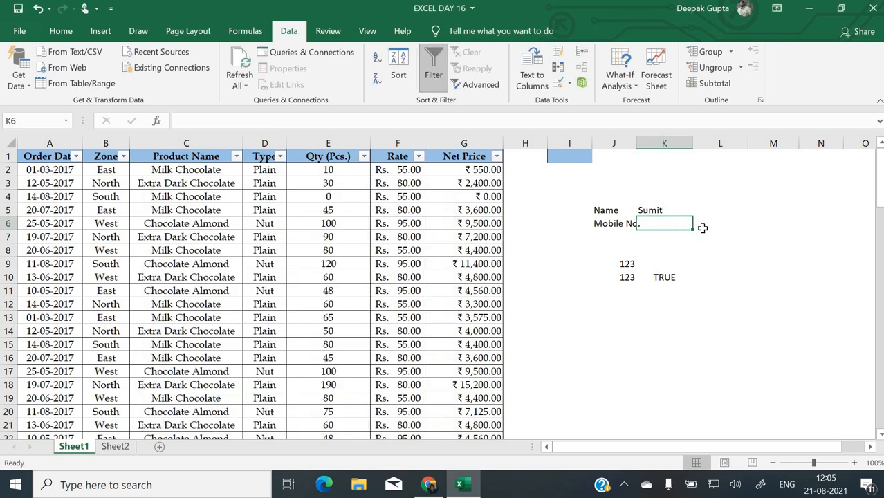
- Try to enter a sample first name in the validated Mobile No. cell K6
type("ramesh")
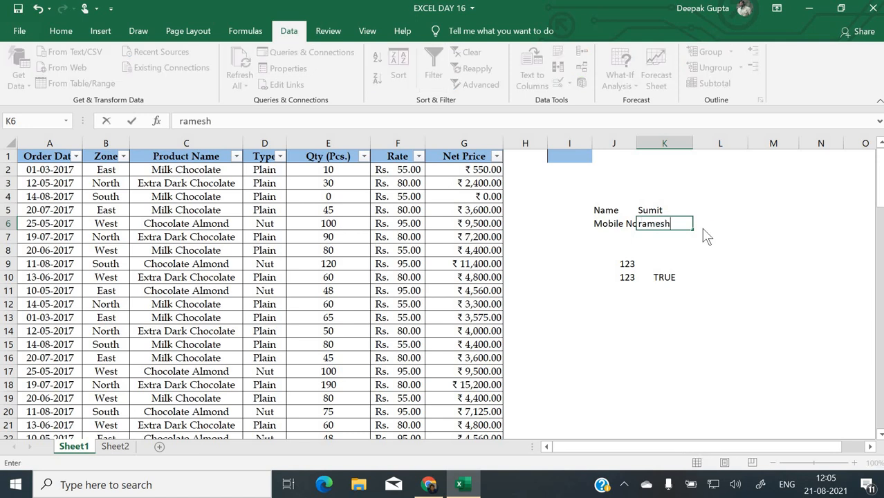
key("Return")
key("Return")
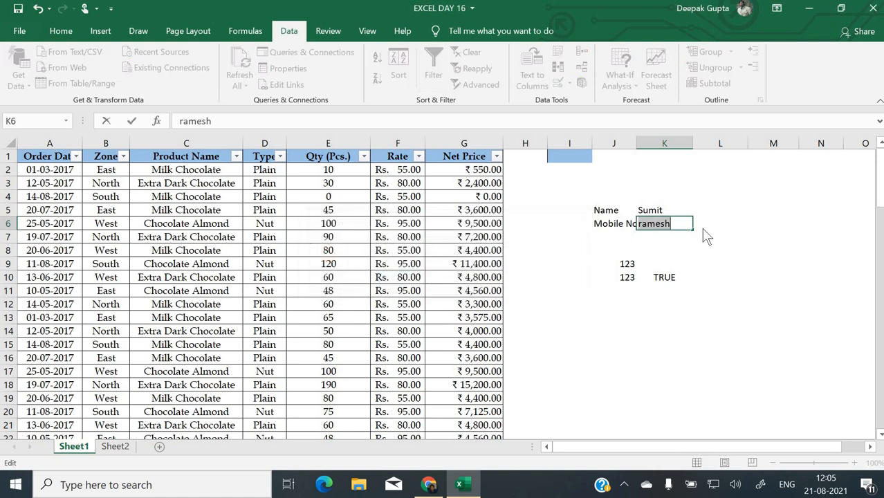
key("Return")
key("Return")
- Enter a sample ten-digit mobile number in K6 to test the rule, and clear the cell again
type("98")
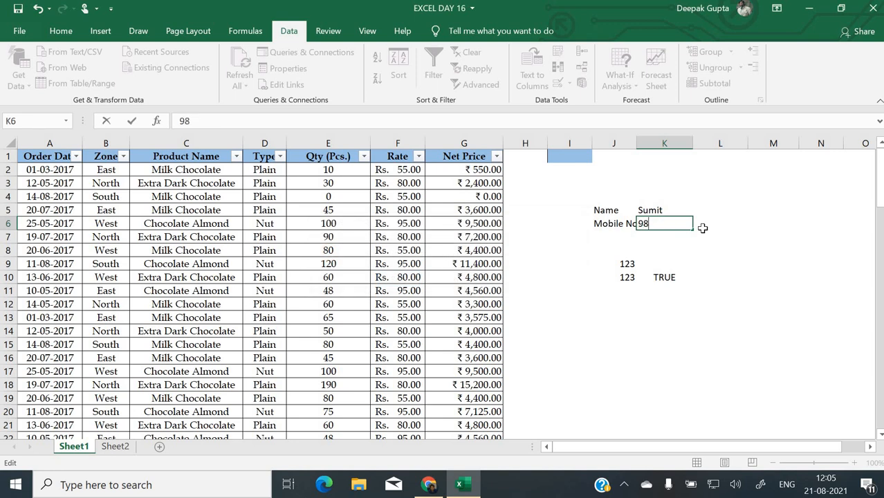
type("78787878")
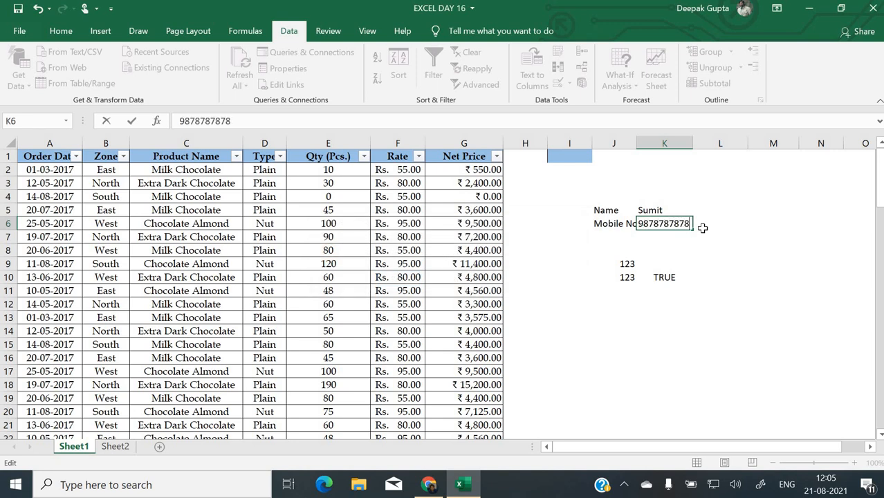
key("Return")
key("Up")
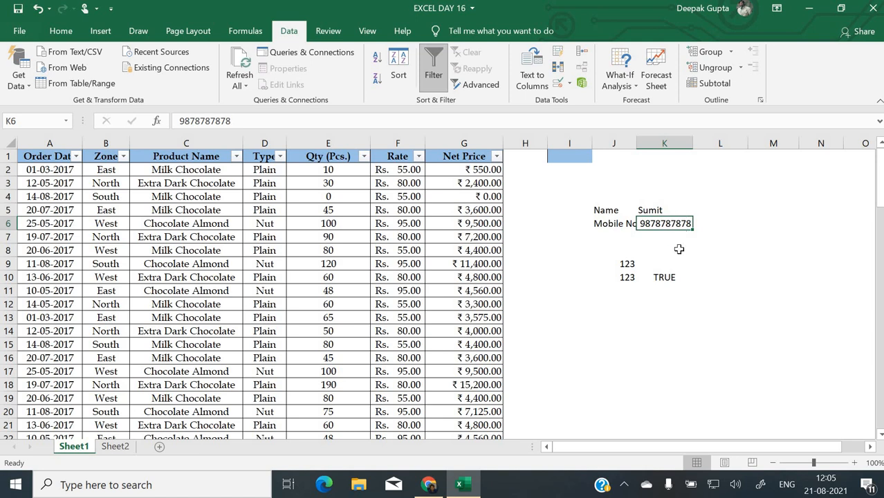
key("Delete")
key("Return")
key("Up")
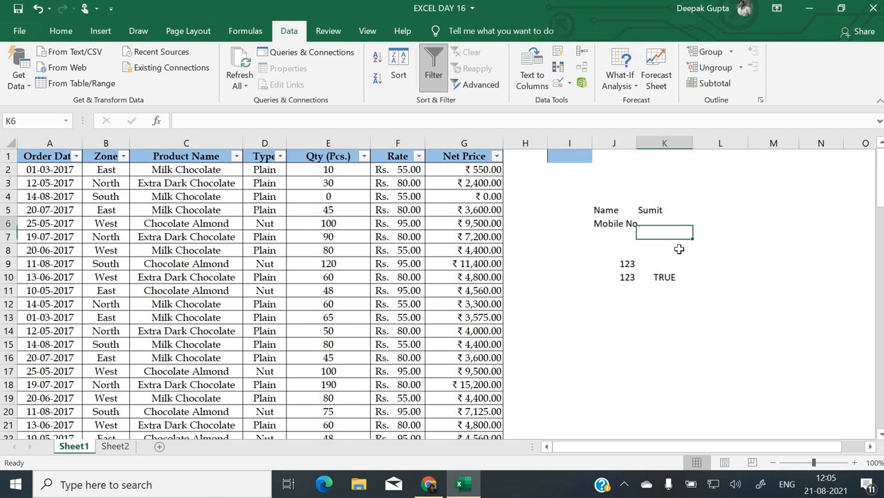
- Apply a Custom data validation rule with the formula =istext(C2) to the Product Name cells C2:C89
left_click(365, 220)
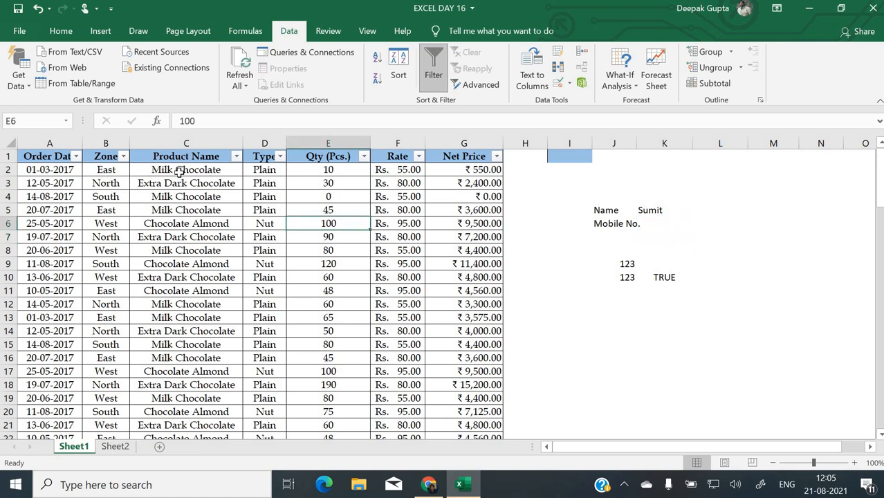
left_click_drag(183, 171, 199, 412)
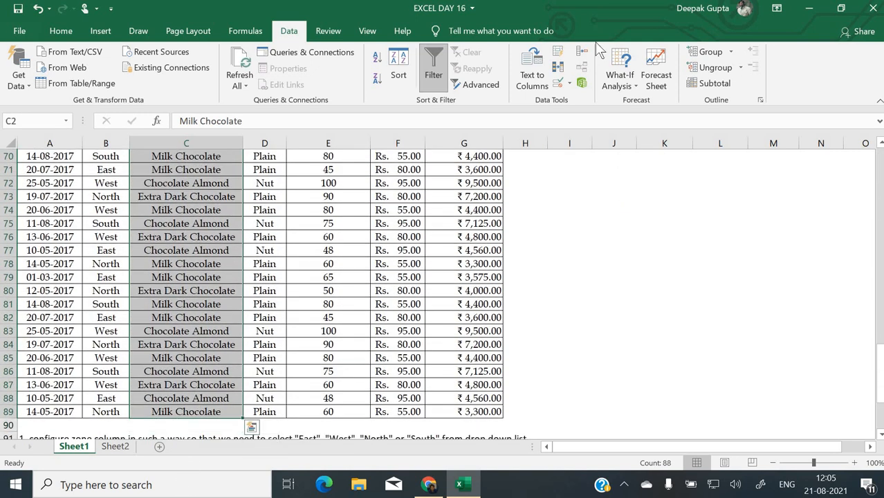
left_click(569, 83)
left_click(588, 101)
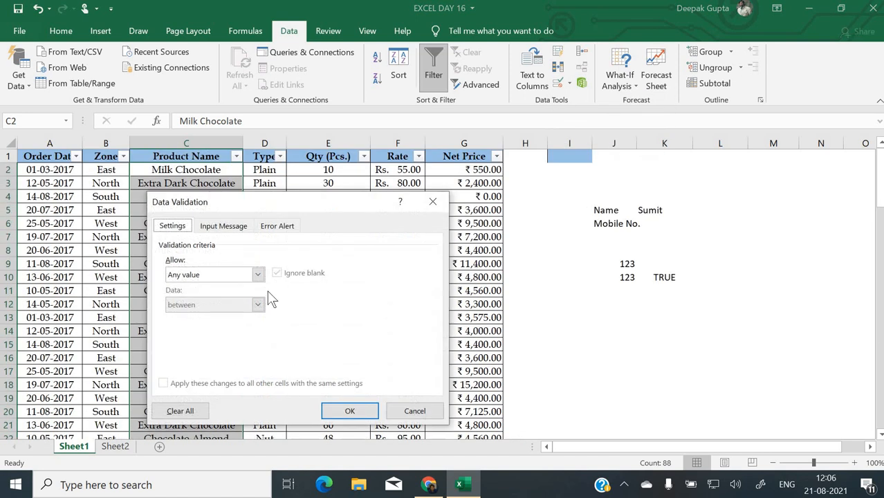
left_click(257, 275)
left_click(243, 350)
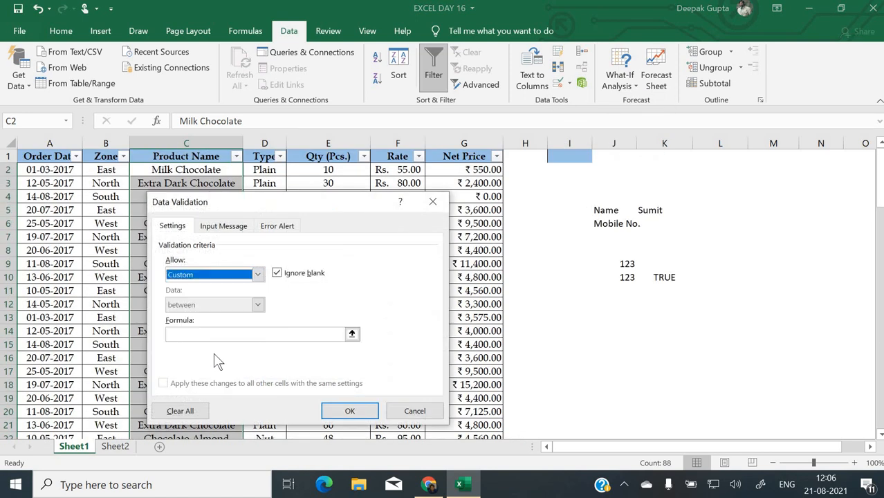
left_click(217, 332)
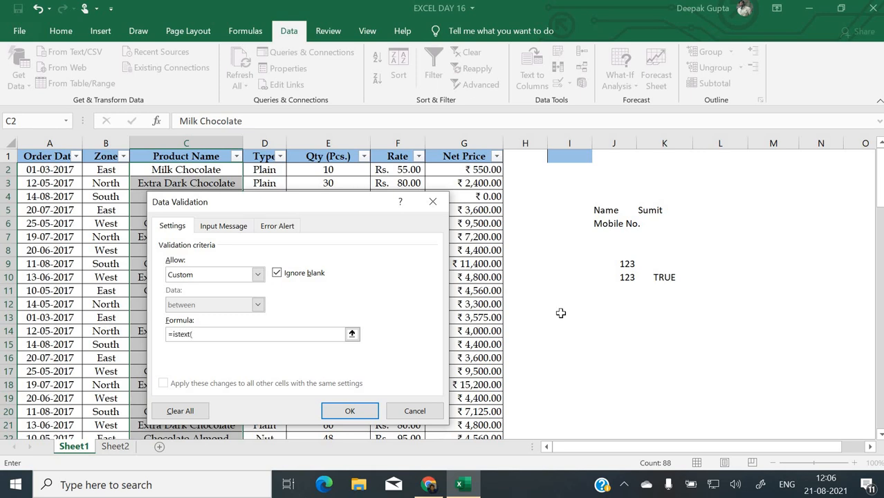
left_click_drag(340, 202, 586, 204)
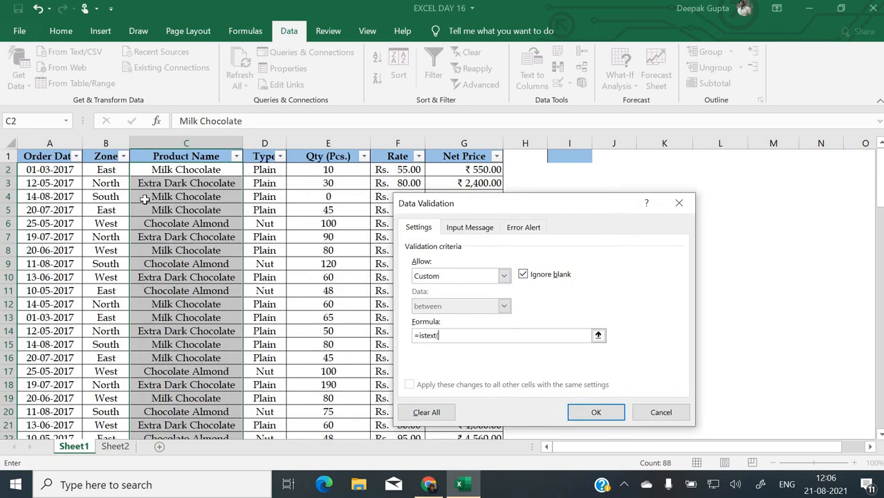
left_click(171, 170)
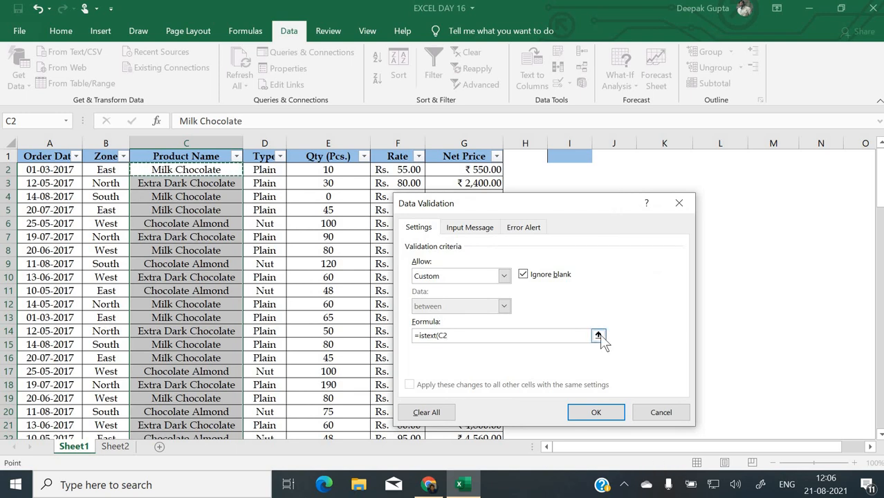
type(")")
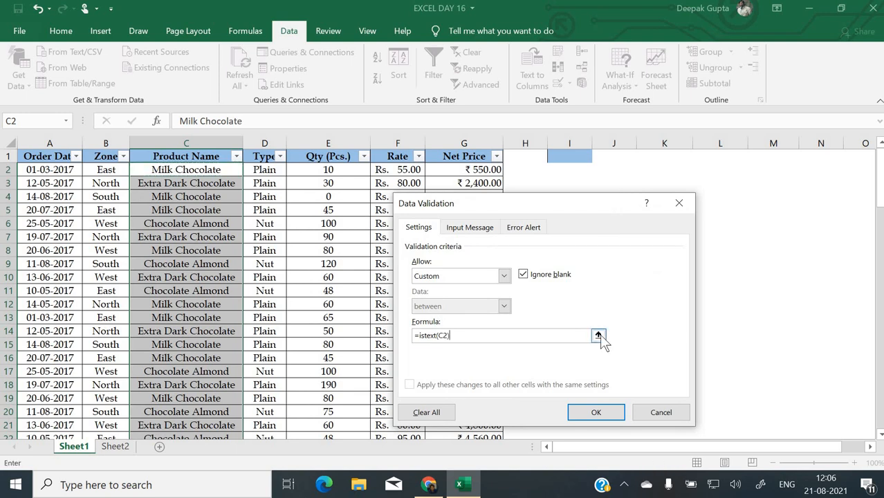
left_click(596, 413)
- Try to enter 123 in C2 and 12 in C3 to test the text-only rule on Product Name
left_click(201, 182)
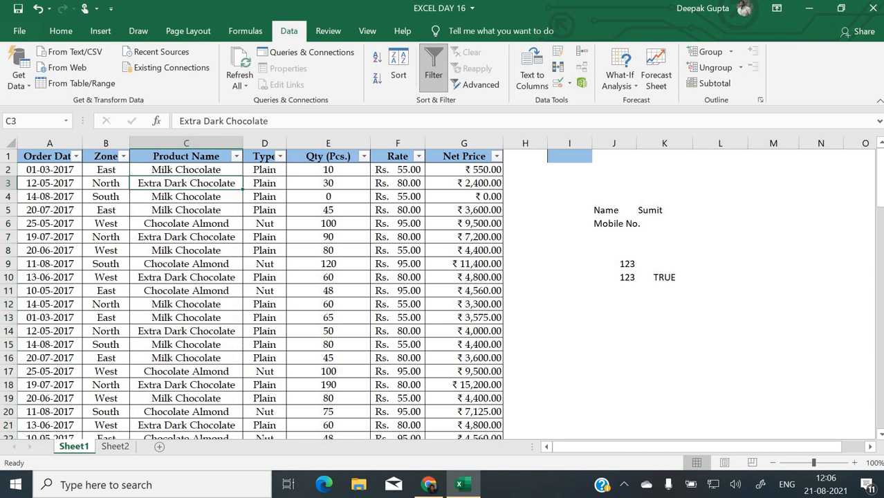
key("Up")
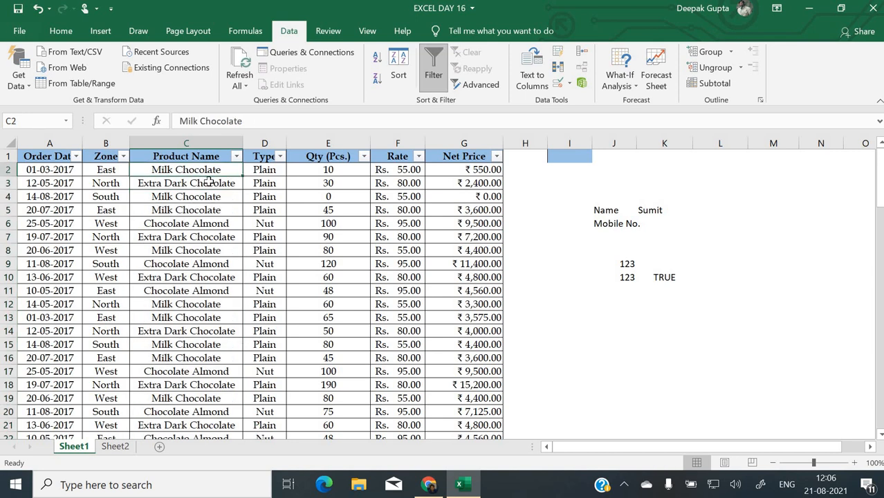
type("123")
key("Return")
key("Escape")
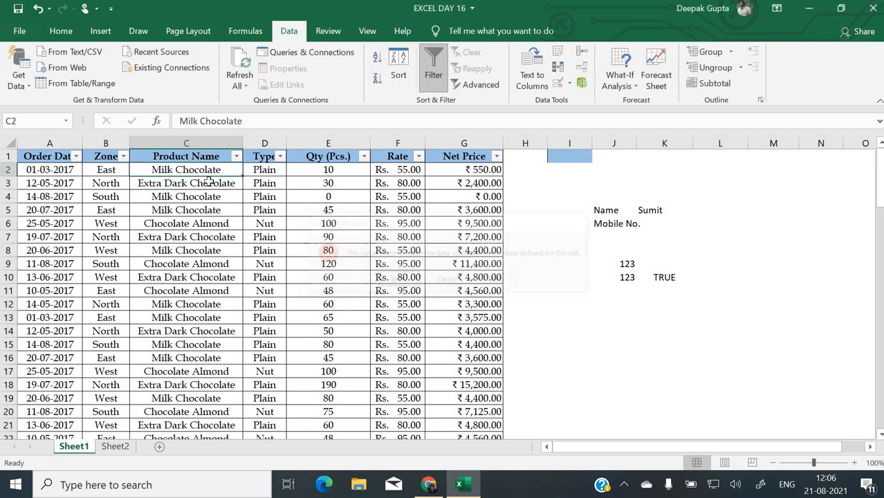
left_click(209, 182)
type("12")
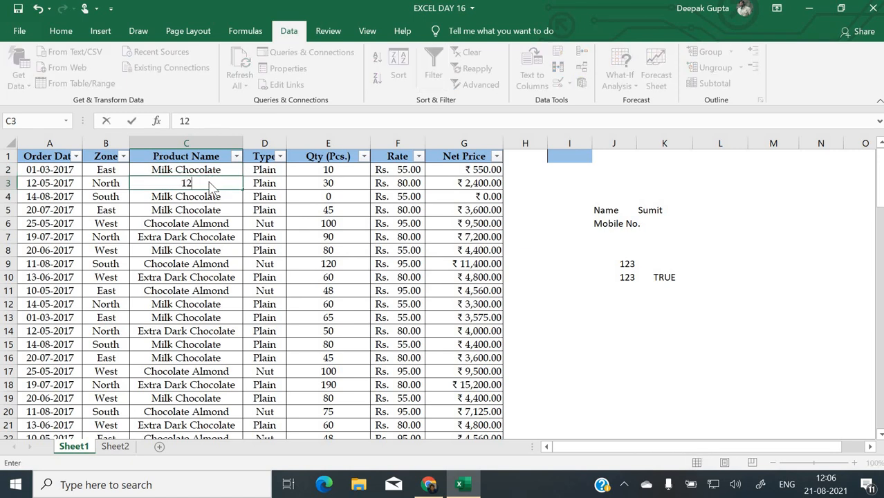
key("Return")
key("Escape")
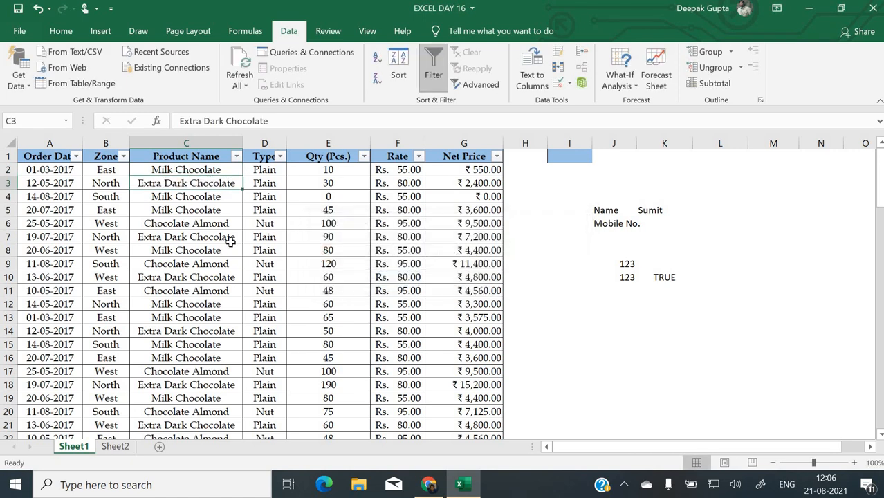
- Extend the product name in C2 to Milk Chocolate cake
left_click(196, 221)
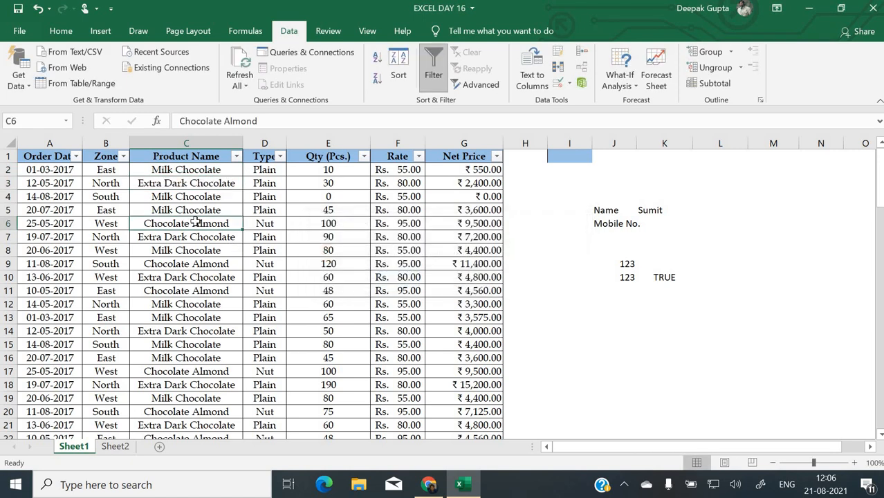
double_click(229, 170)
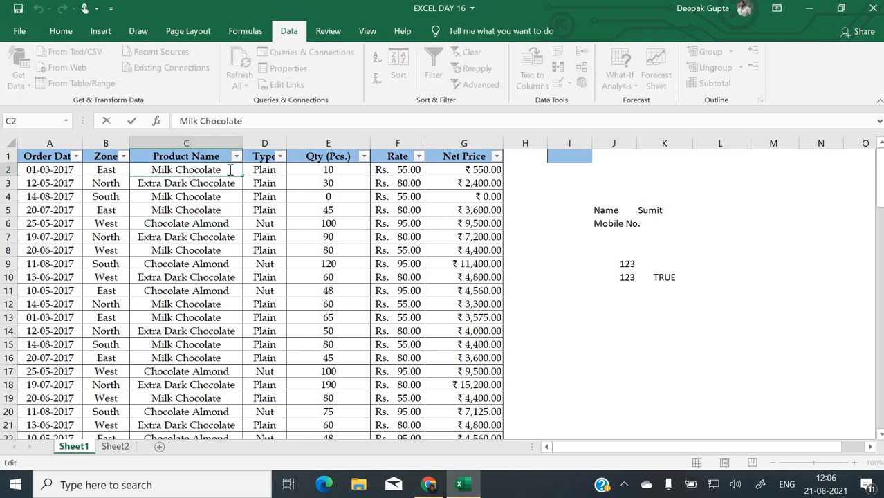
type("cake")
key("Return")
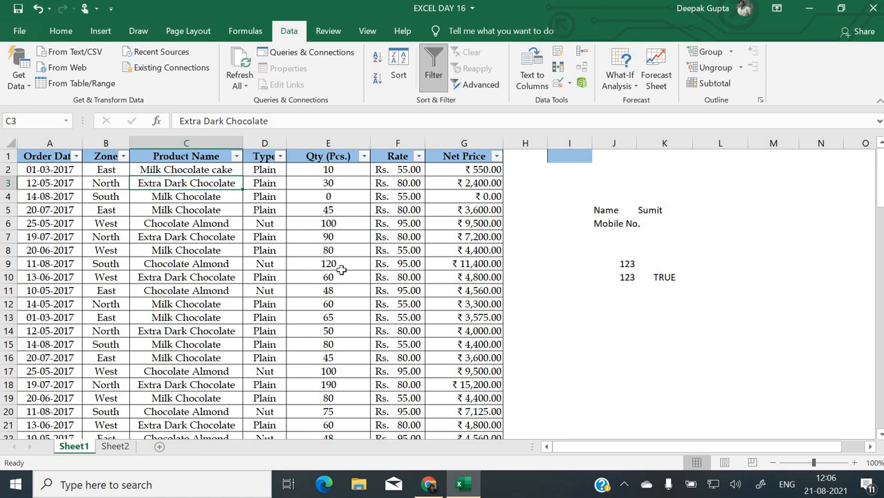
- Apply a Date validation rule to the Order Date cells A2:A89, allowing dates between 1-1-2017 and 31-12-2017
scroll(342, 269, "down", 11)
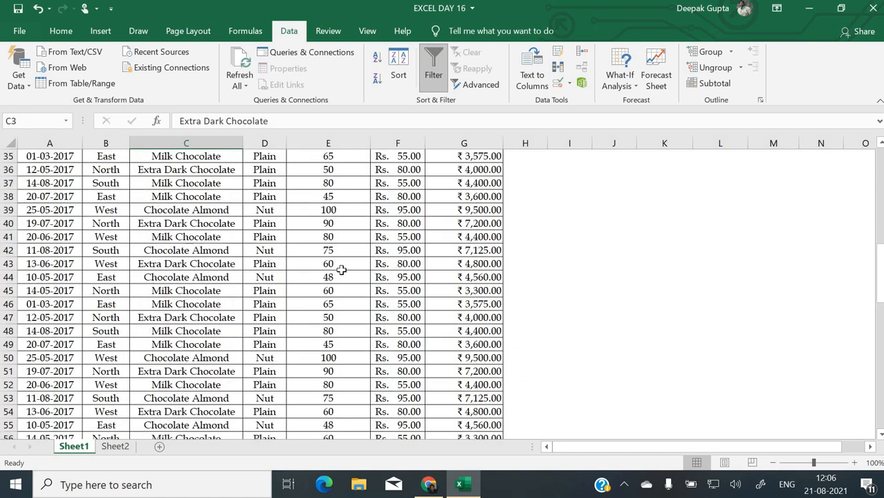
scroll(341, 270, "down", 7)
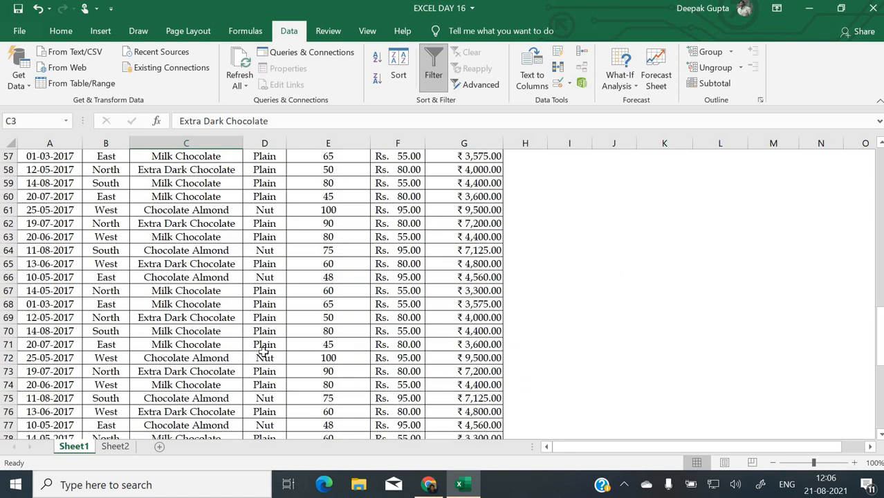
scroll(263, 353, "down", 9)
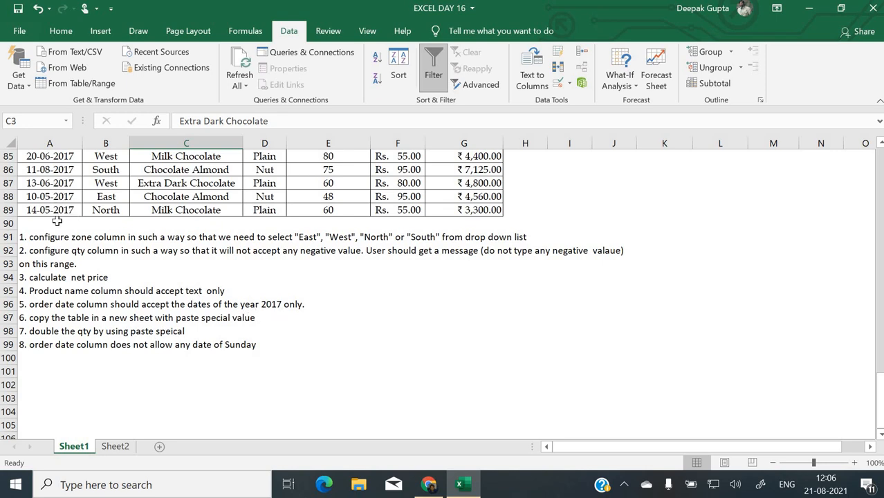
scroll(57, 221, "up", 20)
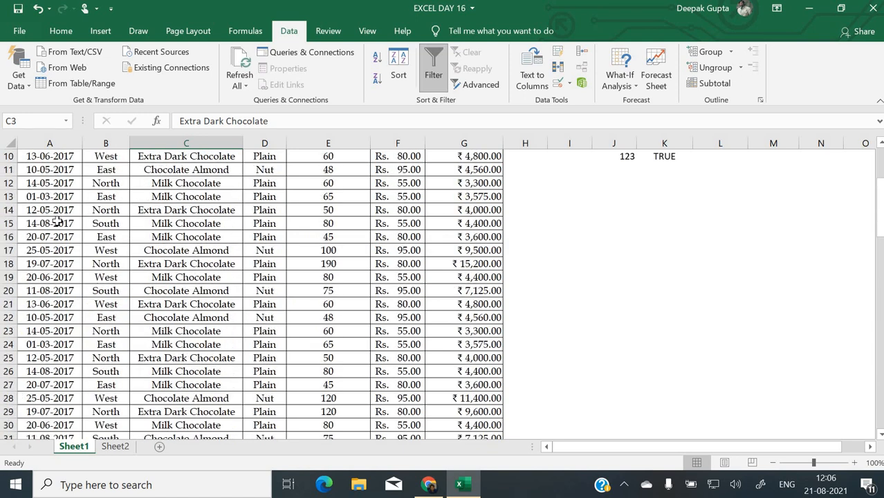
scroll(56, 221, "up", 3)
left_click_drag(59, 169, 87, 387)
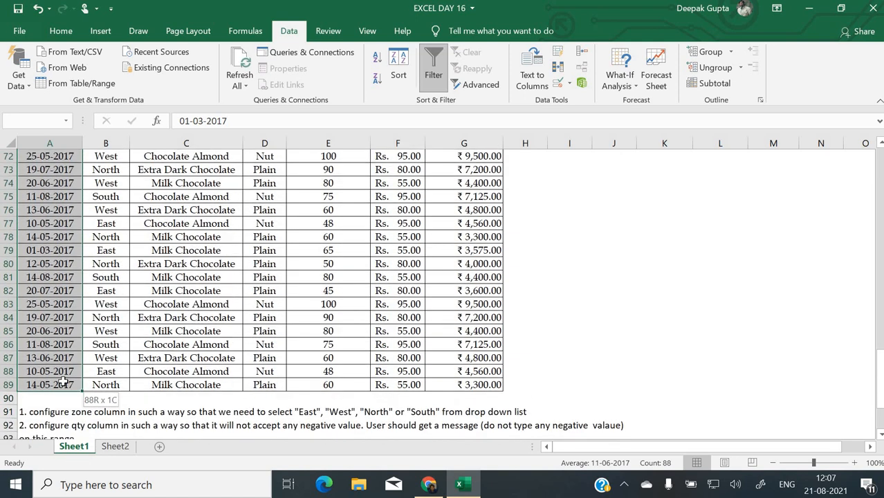
left_click(559, 83)
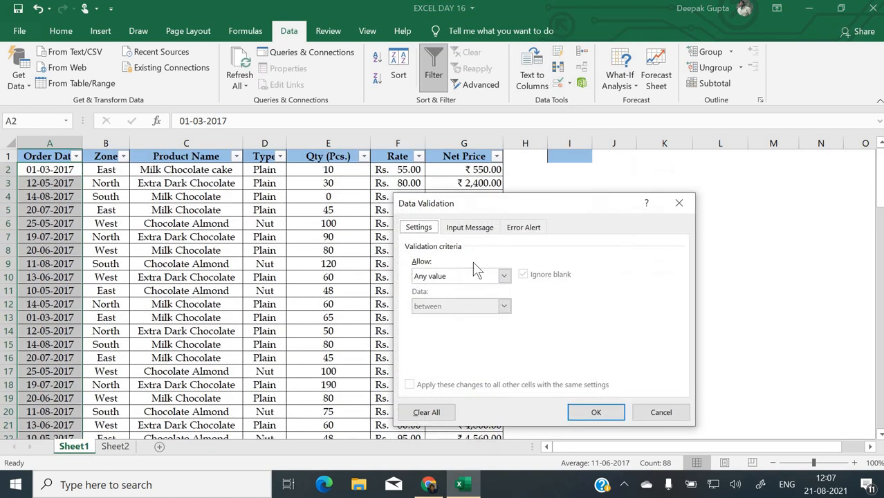
left_click(504, 276)
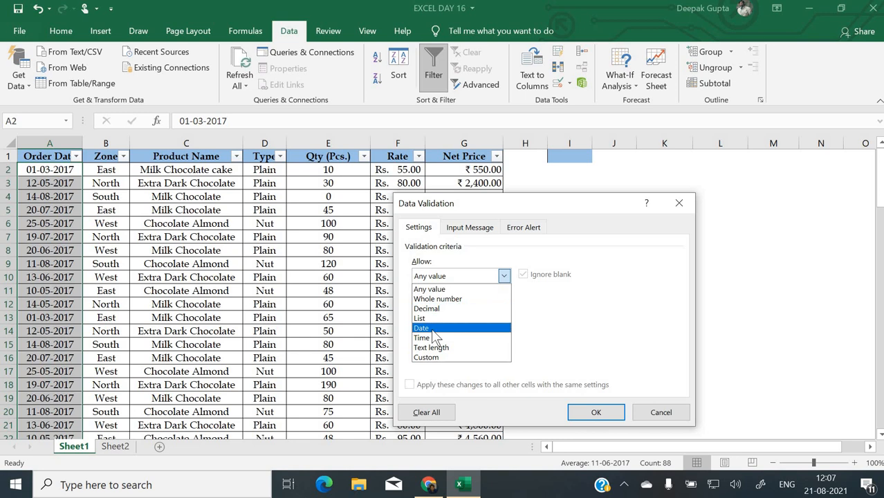
left_click(431, 328)
left_click(436, 336)
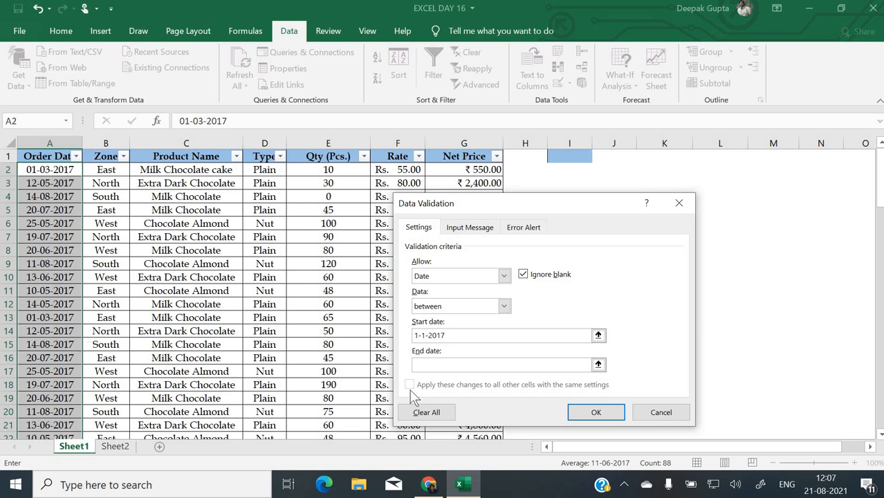
left_click(443, 367)
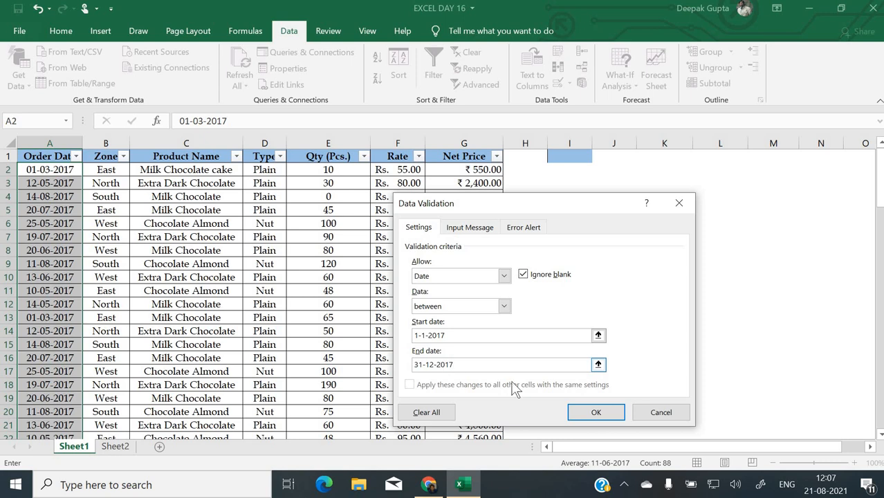
left_click(583, 414)
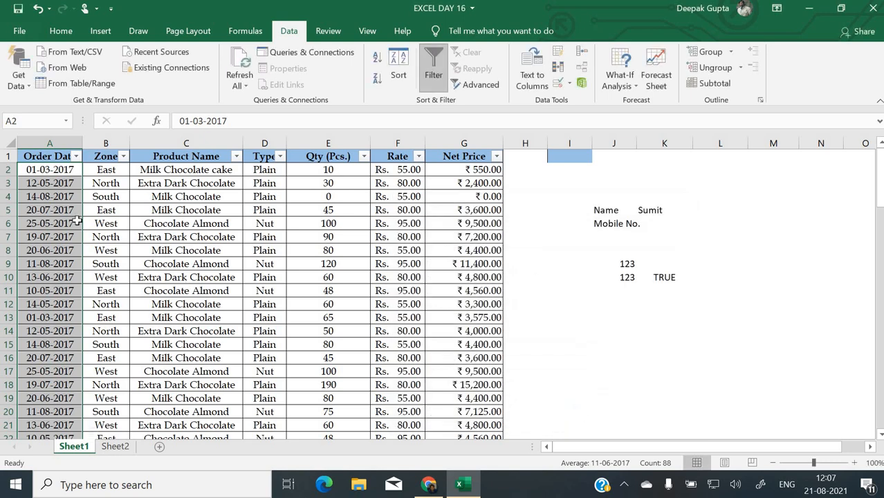
- Try to enter the date 21-8-2021 in the validated Order Date cell A2
left_click(54, 170)
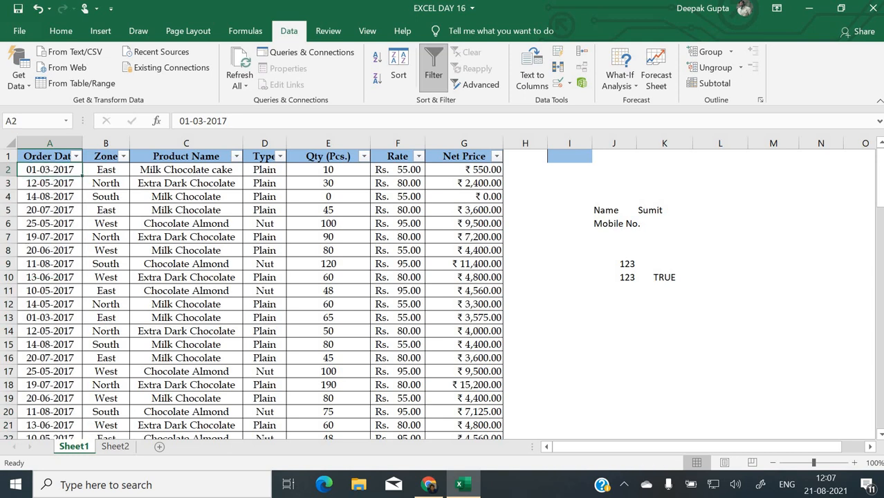
type("21-8-2021")
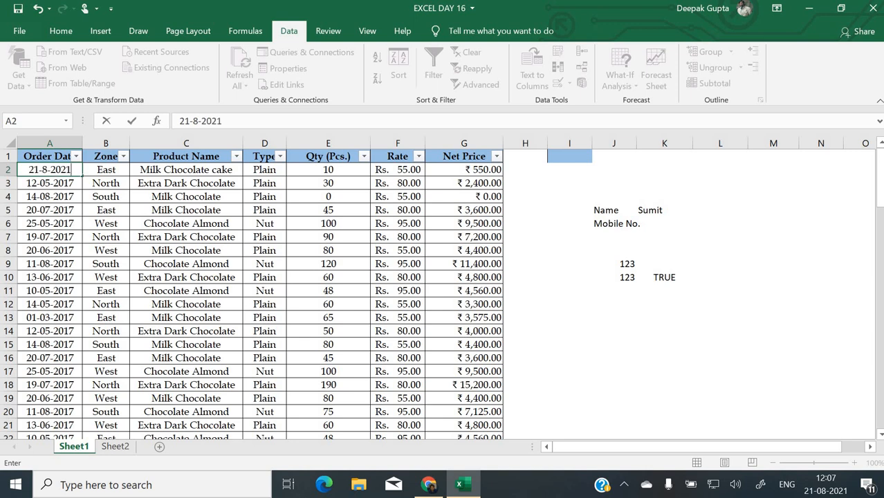
key("Return")
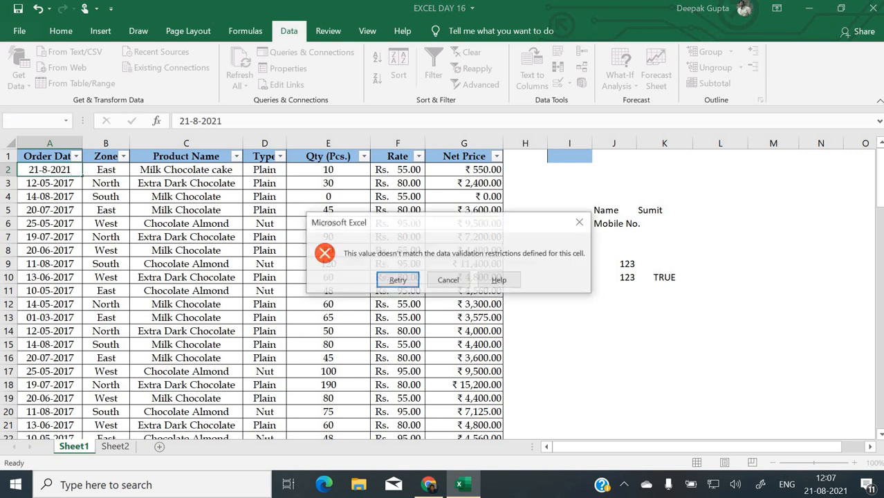
key("Return")
key("Escape")
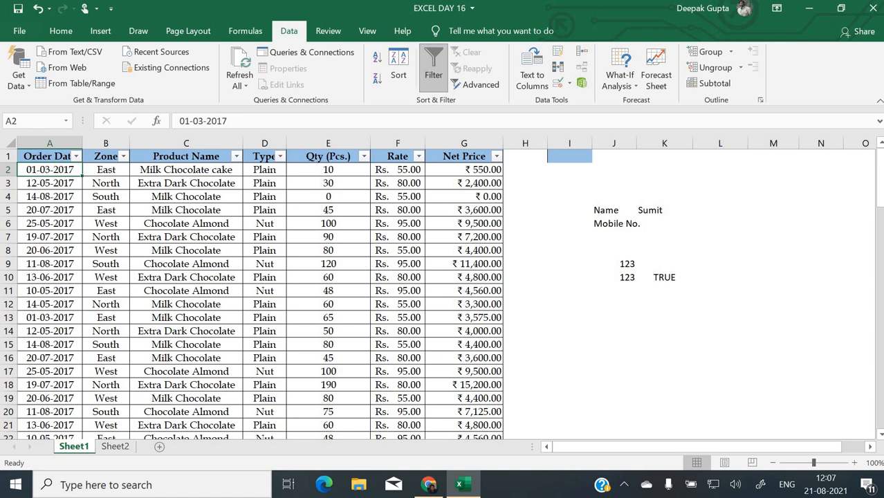
- Try to enter the date 31-12-2016 in the validated Order Date cell A2
type("31-12-2")
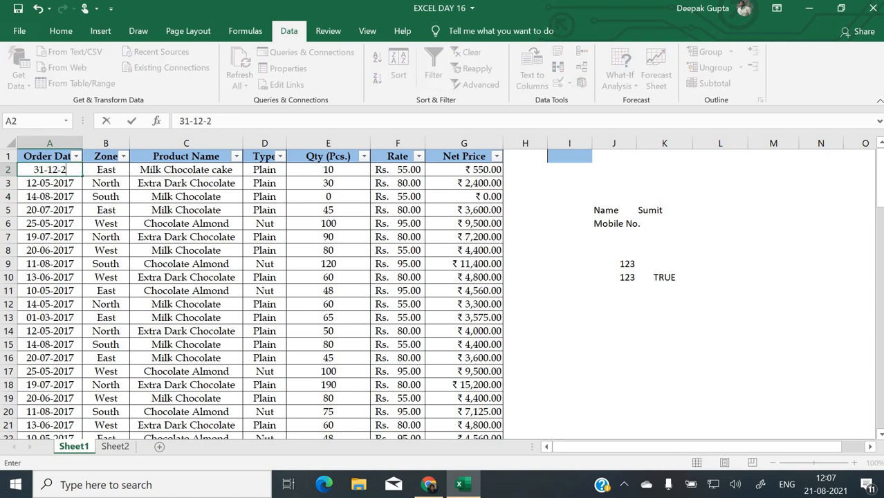
type("016")
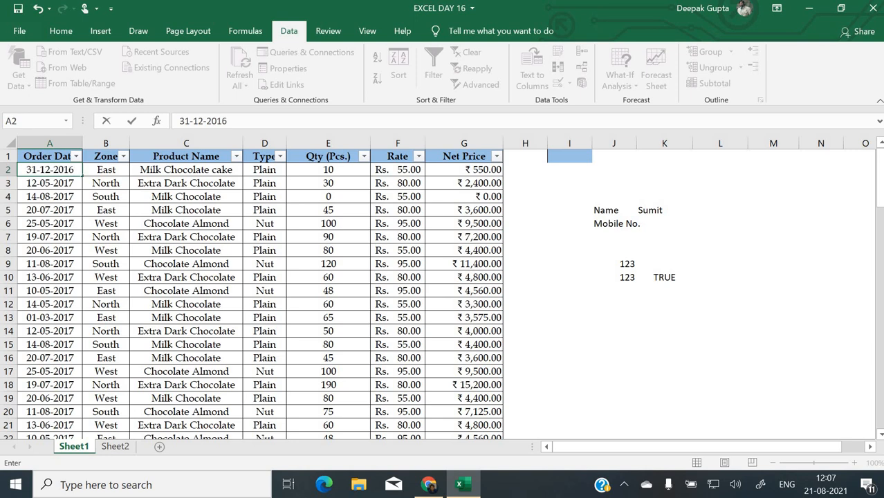
key("Return")
key("Return")
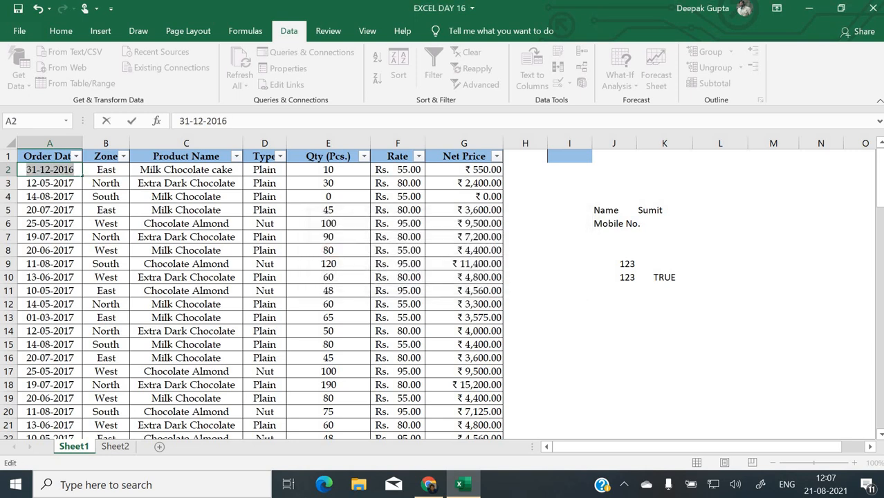
key("Escape")
key("Down")
key("Down")
key("Down")
key("Down")
key("Down")
key("Down")
key("Down")
key("Down")
key("Down")
key("Down")
key("Down")
key("Down")
key("Down")
key("Down")
key("Down")
key("Down")
key("Down")
key("Down")
key("Down")
key("Down")
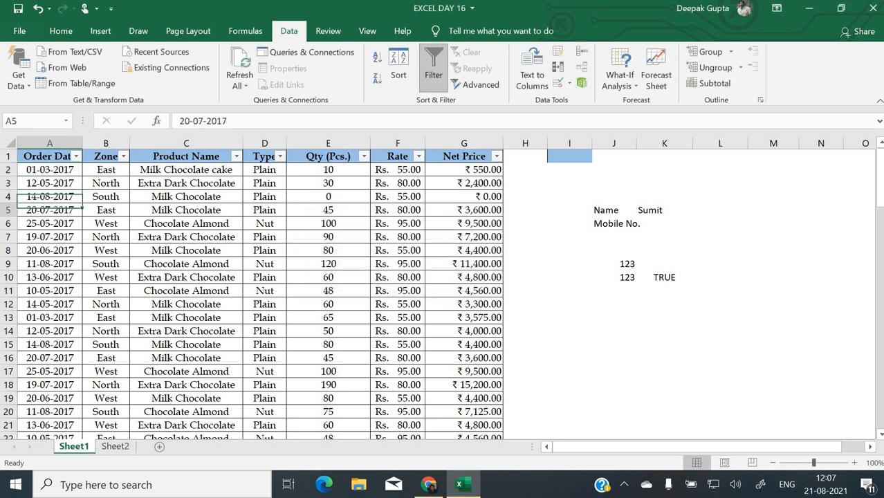
key("Up")
key("Up")
key("Up")
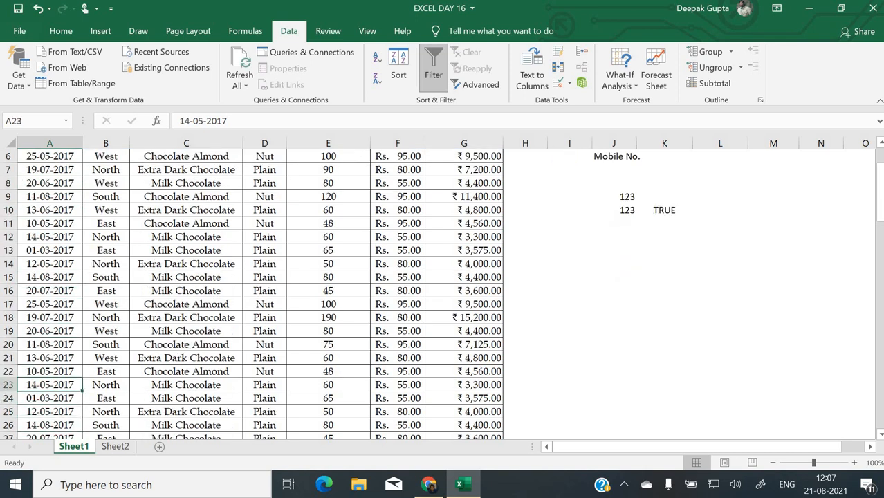
- Change the Order Date in A21 to 14-06-2017
double_click(34, 355)
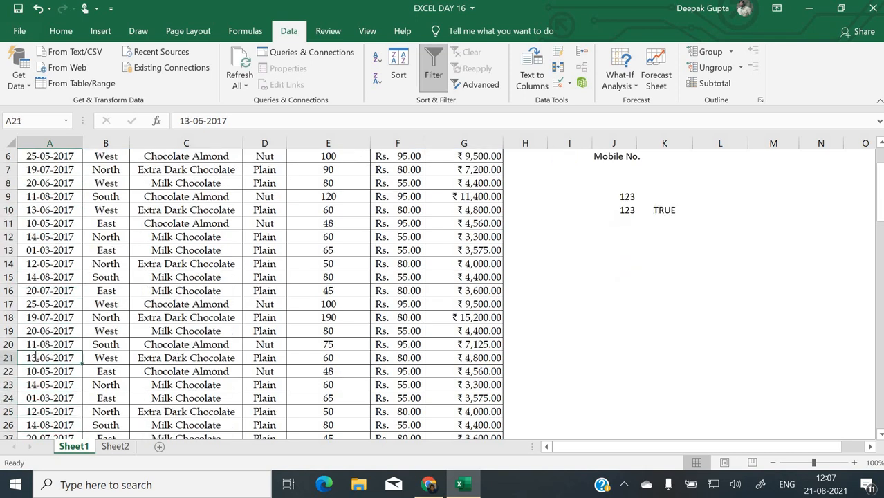
key("BackSpace")
type("4")
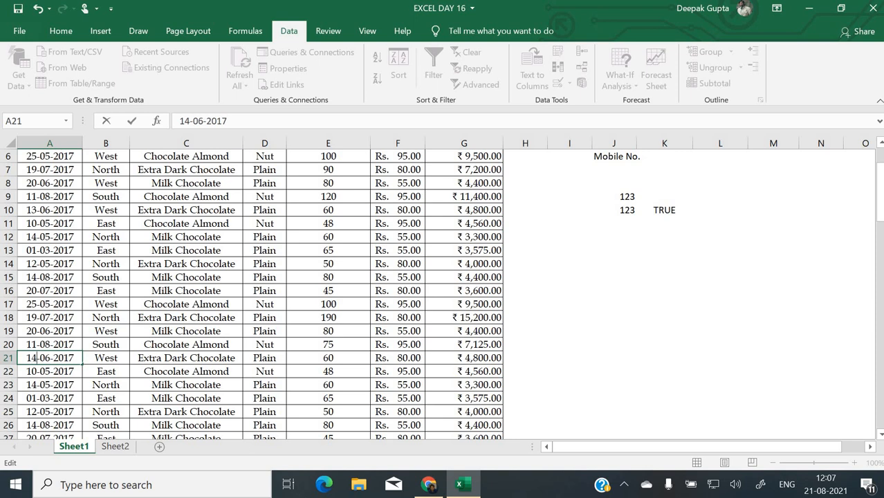
key("Return")
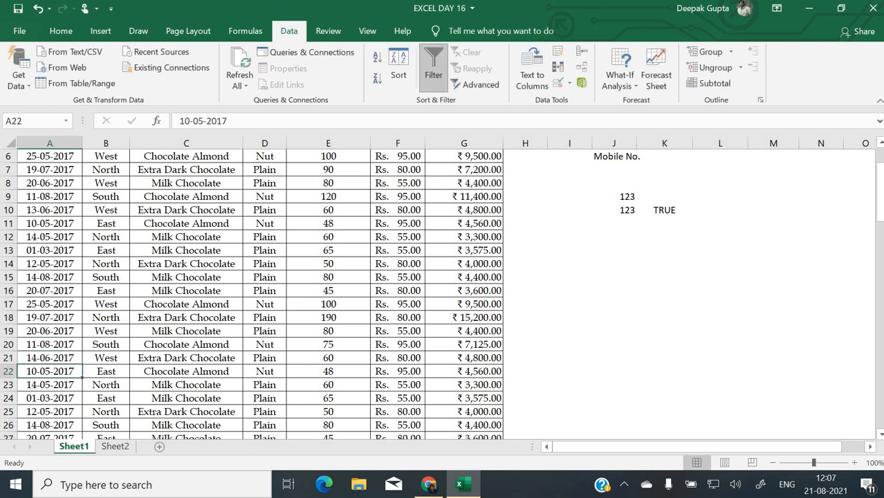
- Go through the Order Date column to the end of the table and read the exercise list below it for the next task
key("Down")
key("Down")
key("Down")
key("Down")
key("Down")
key("Down")
key("Down")
key("Down")
key("Down")
key("Down")
key("Down")
key("Down")
key("Down")
key("Down")
key("Down")
key("Down")
key("Down")
key("Down")
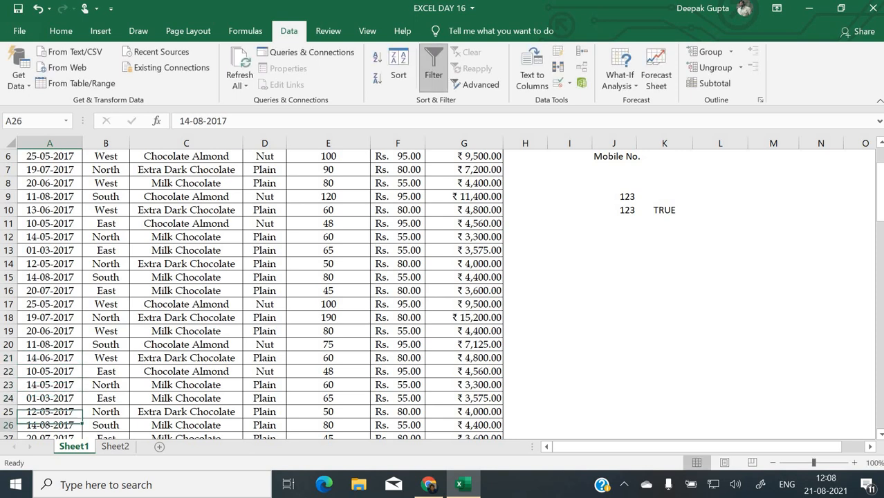
key("Down")
key("Down")
key("Down")
key("Down")
key("Down")
key("Down")
key("Down")
key("Down")
key("Down")
key("Down")
key("Down")
key("Down")
key("Down")
key("Down")
key("Down")
key("Down")
key("Down")
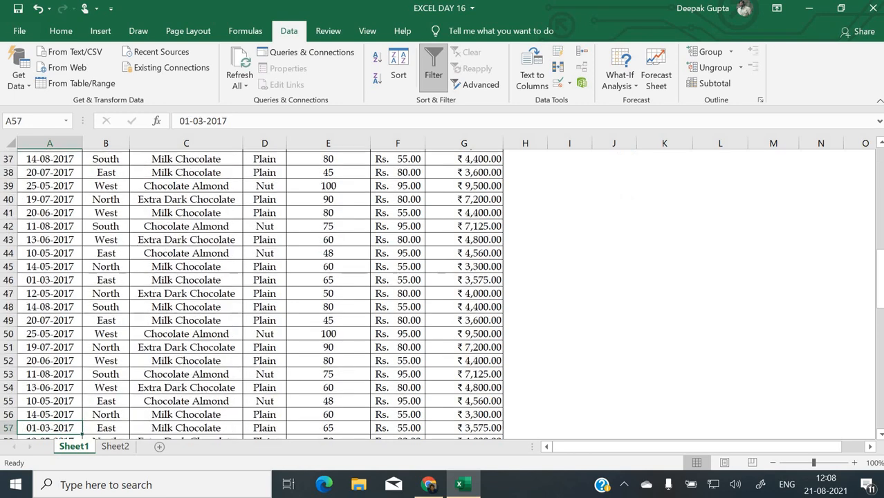
key("ctrl+Home")
key("ctrl+Down")
key("ctrl+Down")
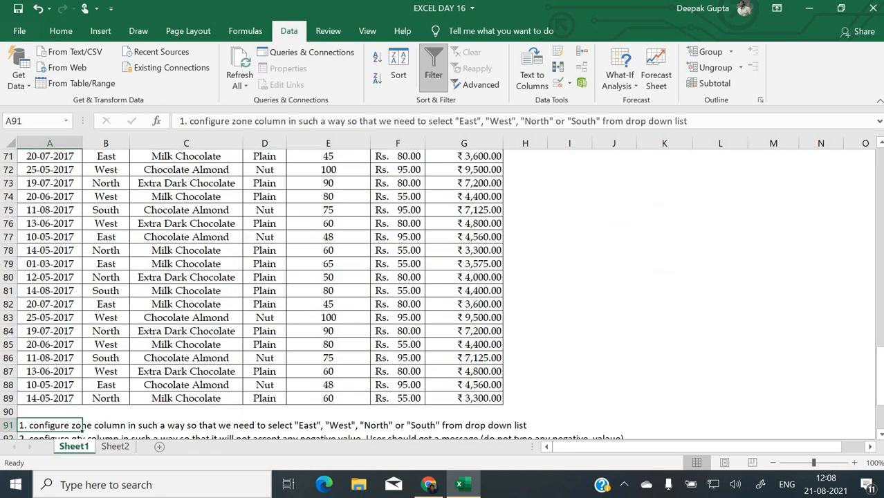
key("Down")
key("Down")
key("Down")
key("Down")
key("Down")
key("Down")
key("Down")
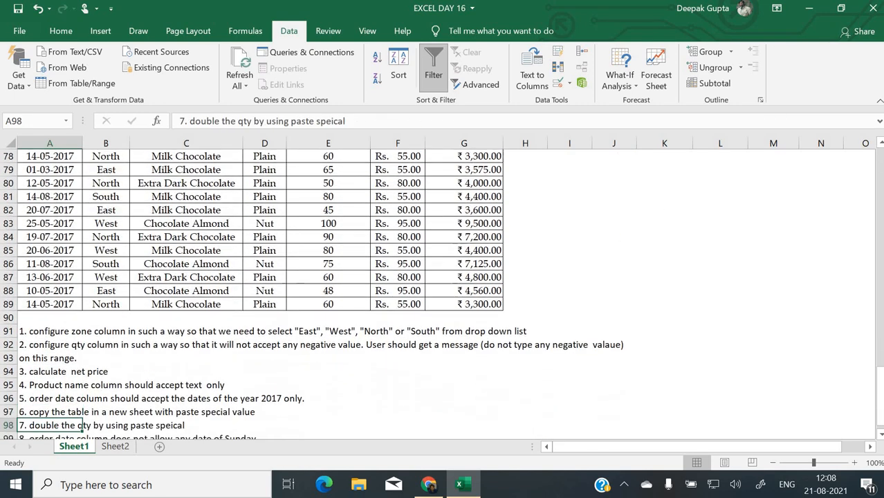
key("Up")
key("Up")
key("Down")
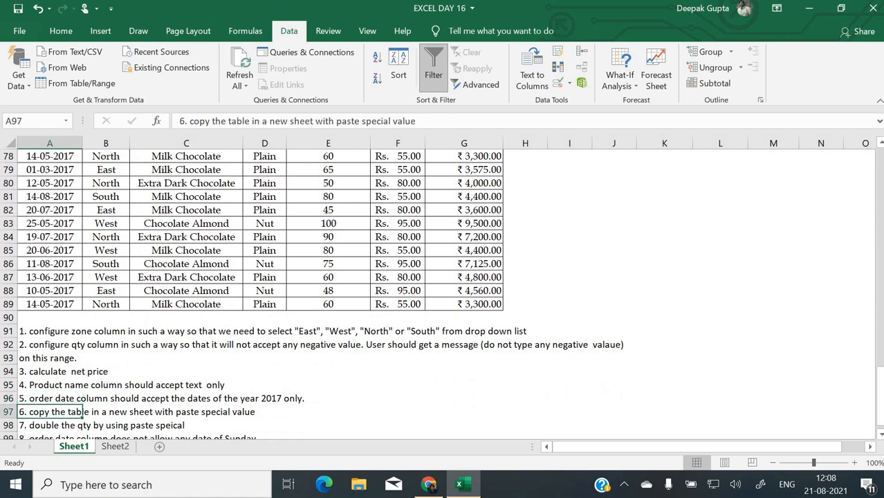
key("Right")
key("Right")
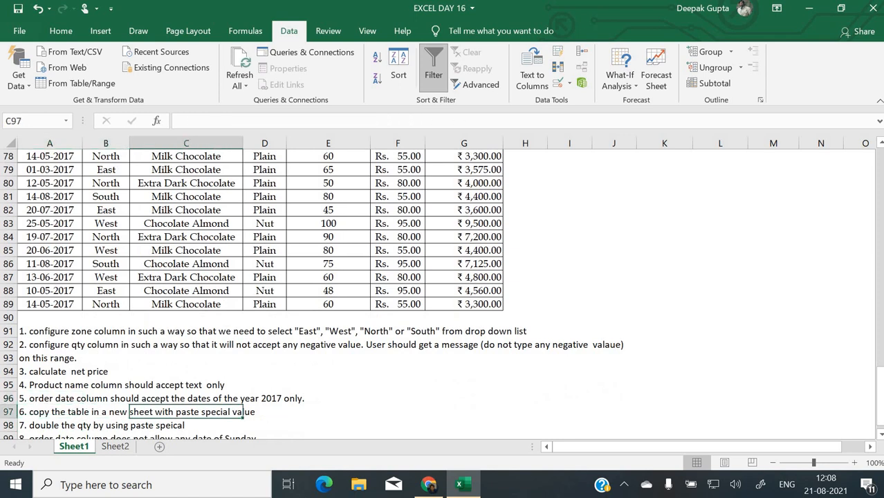
key("Right")
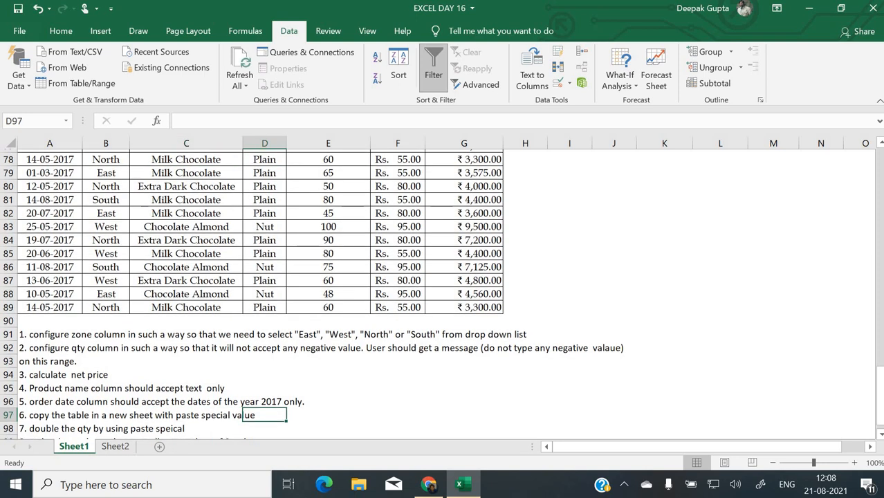
- Copy the whole order table A1:G89 and paste it as values only into A1 of a new sheet
scroll(443, 291, "up", 20)
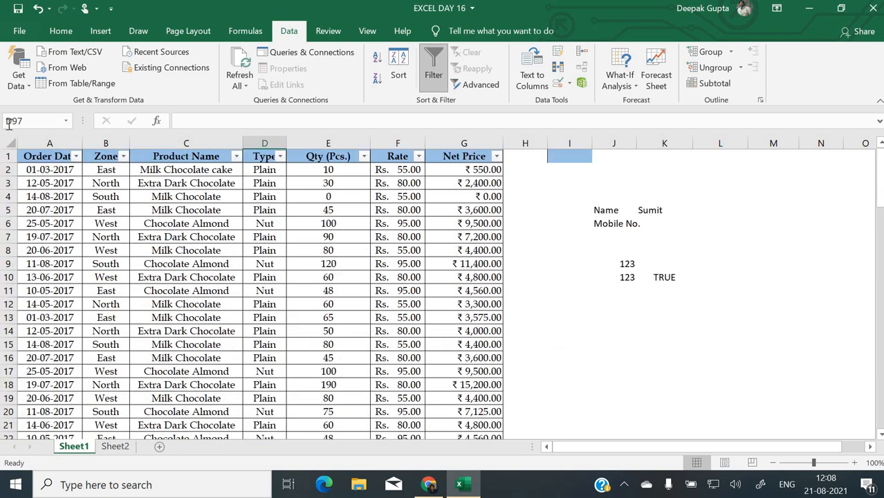
left_click_drag(44, 158, 461, 348)
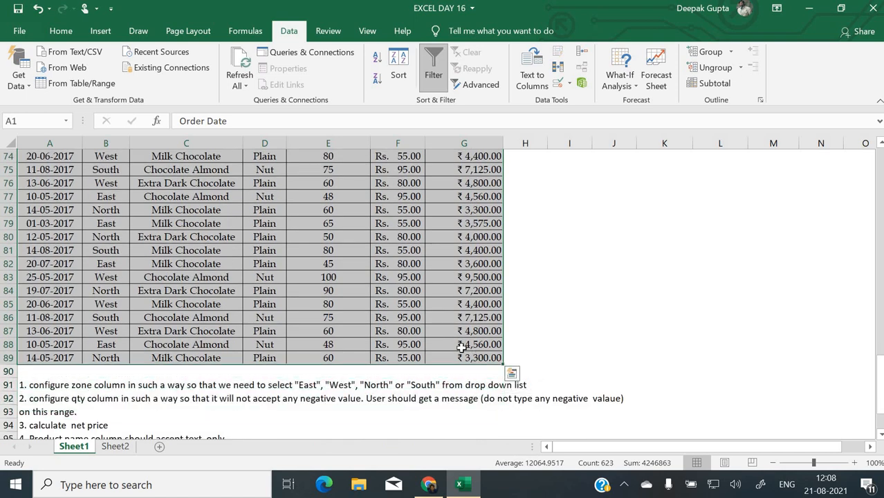
key("ctrl+c")
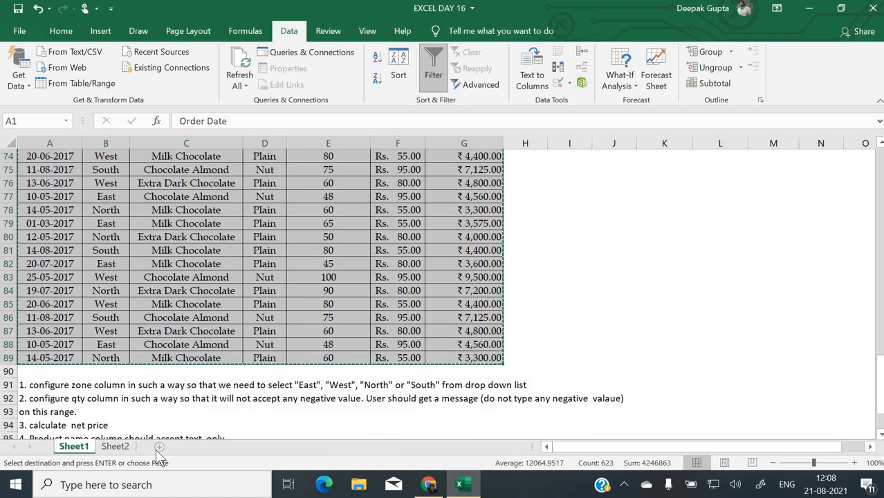
left_click(158, 447)
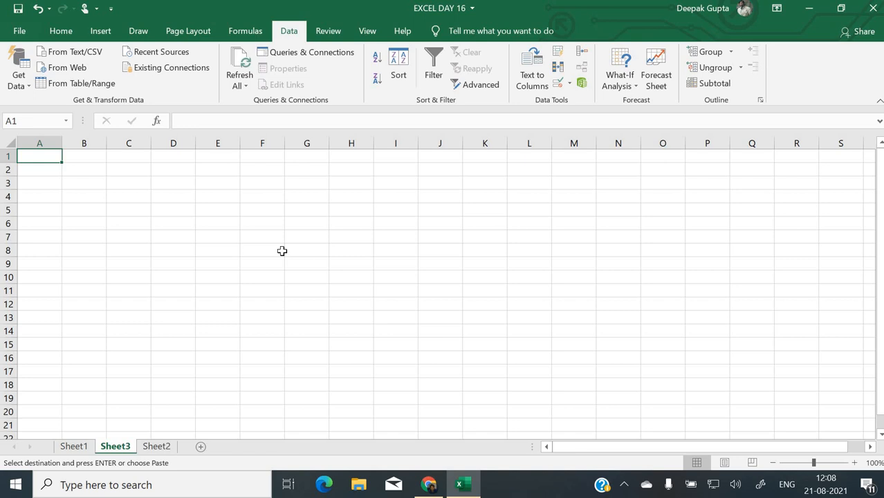
key("ctrl+alt+v")
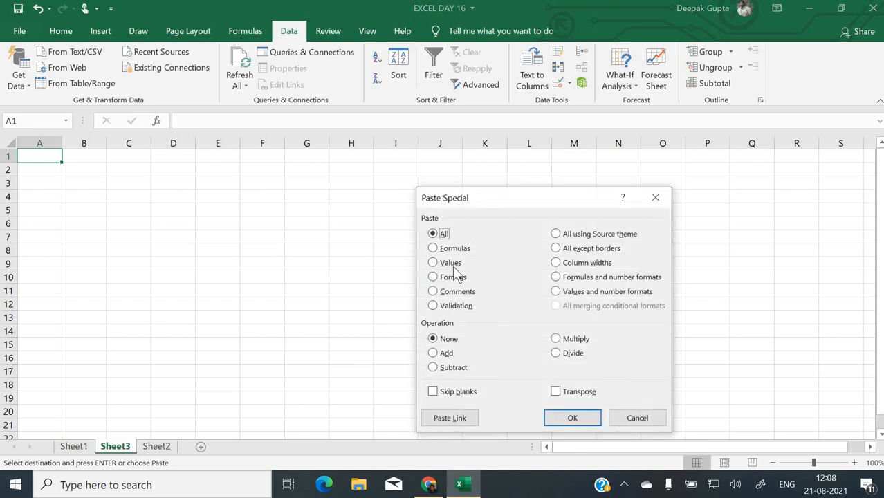
left_click(452, 263)
left_click(578, 418)
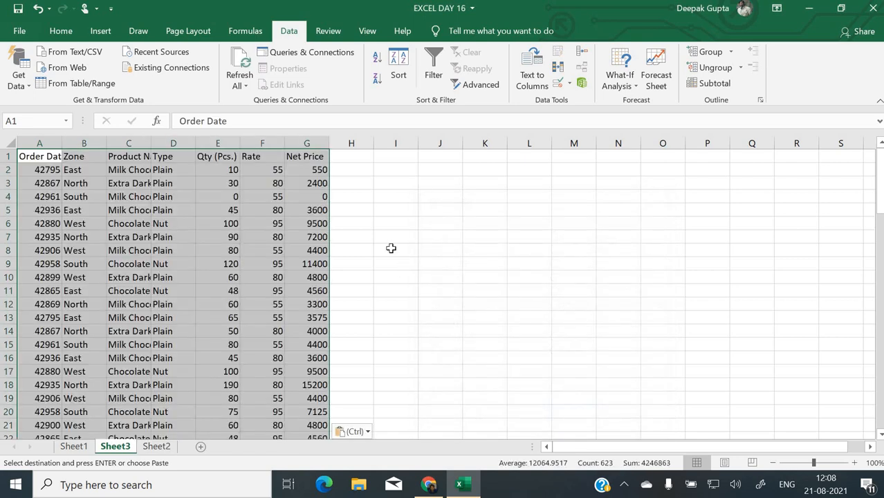
- Inspect the pasted Net Price cells for formulas, and read the remaining tasks below the table in Sheet1
left_click(391, 248)
left_click(320, 171)
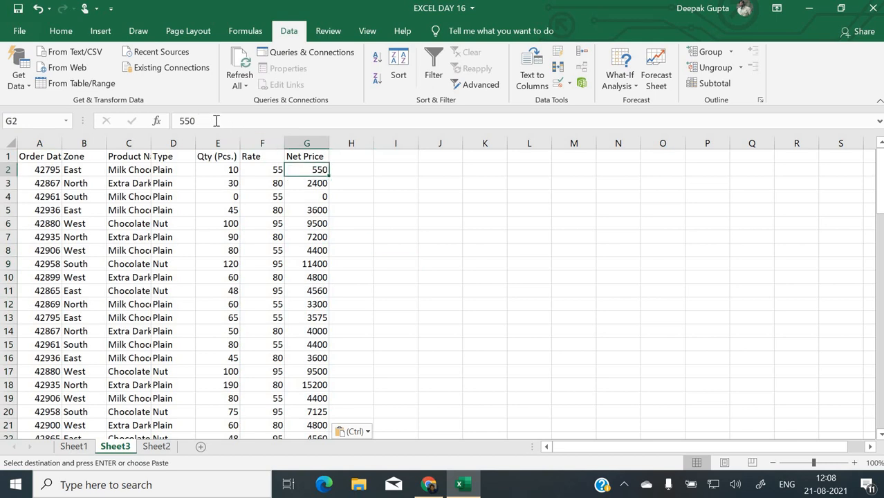
left_click(366, 223)
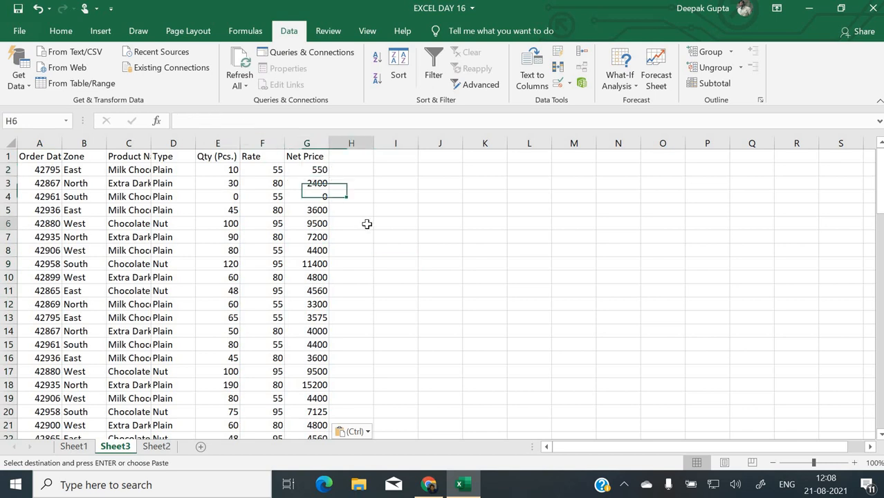
left_click(314, 237)
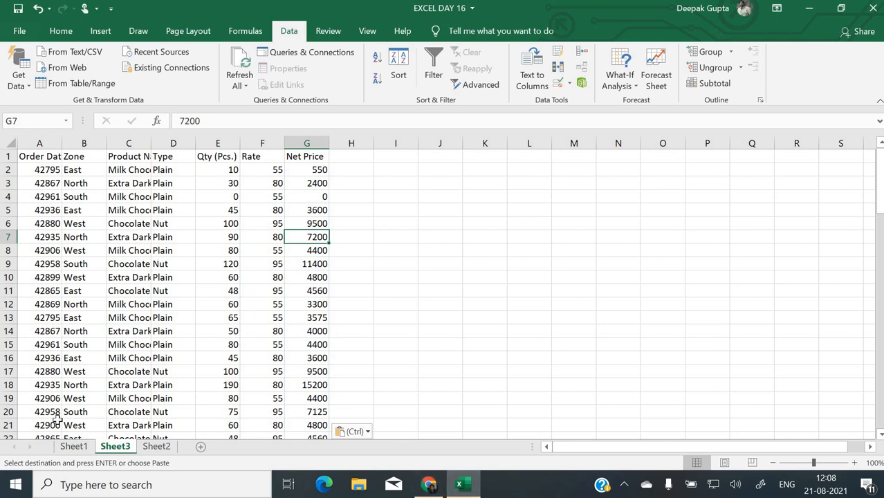
left_click(73, 446)
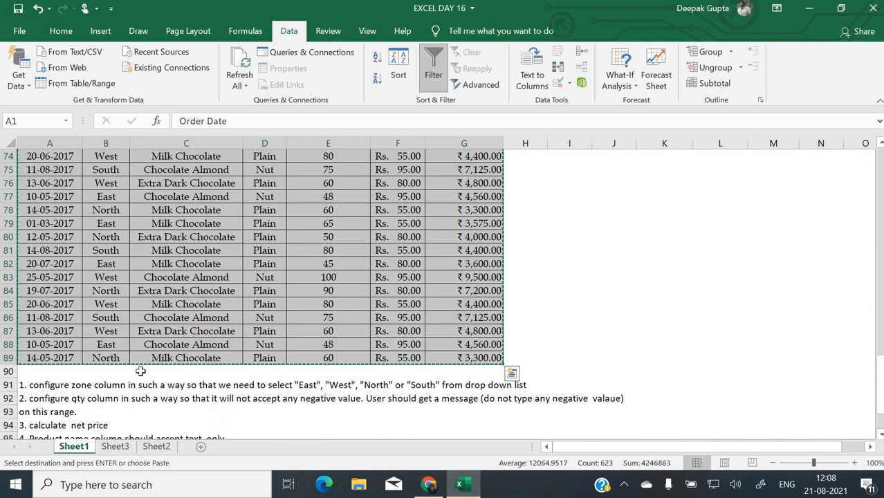
left_click(74, 412)
scroll(74, 408, "down", 3)
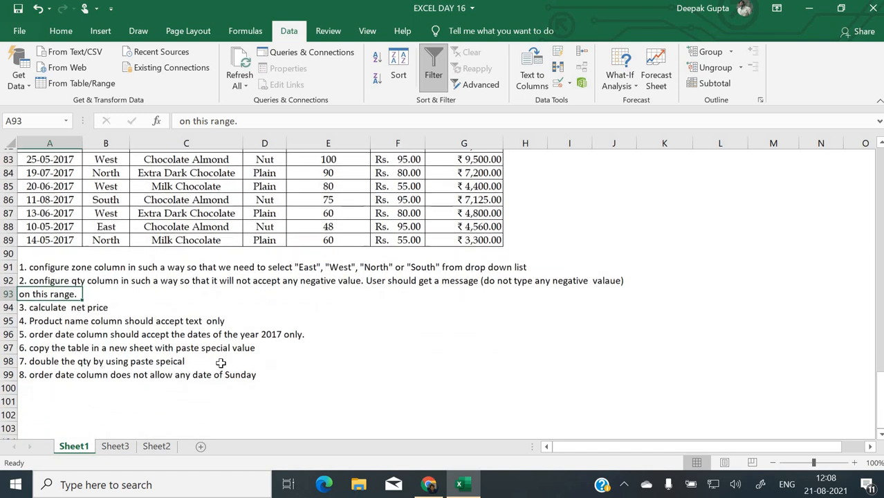
scroll(220, 363, "up", 20)
scroll(220, 363, "up", 2)
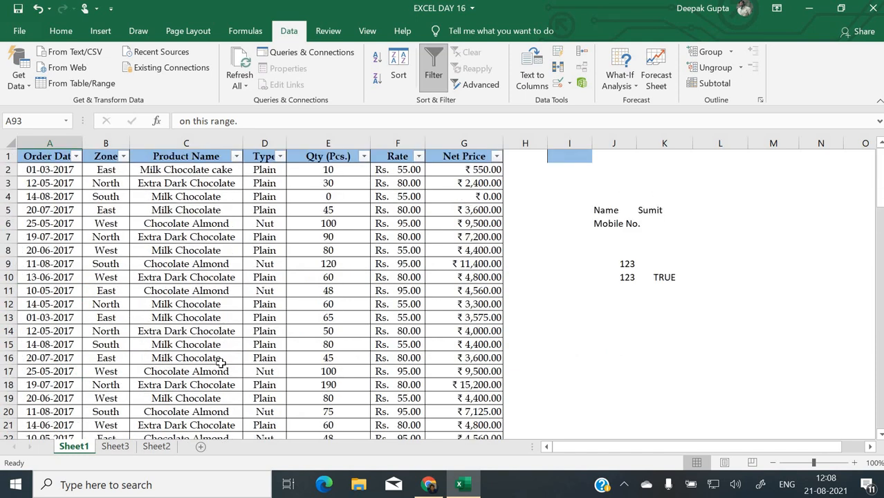
left_click(342, 167)
key("shift+Down")
key("shift+Down")
key("shift+Down")
key("shift+Down")
key("shift+Down")
key("shift+Down")
key("shift+Down")
key("shift+Down")
key("shift+Down")
key("shift+Down")
key("shift+Down")
key("shift+Down")
key("shift+Down")
key("shift+Down")
key("shift+Down")
key("shift+Down")
key("shift+Down")
key("shift+Down")
key("shift+Down")
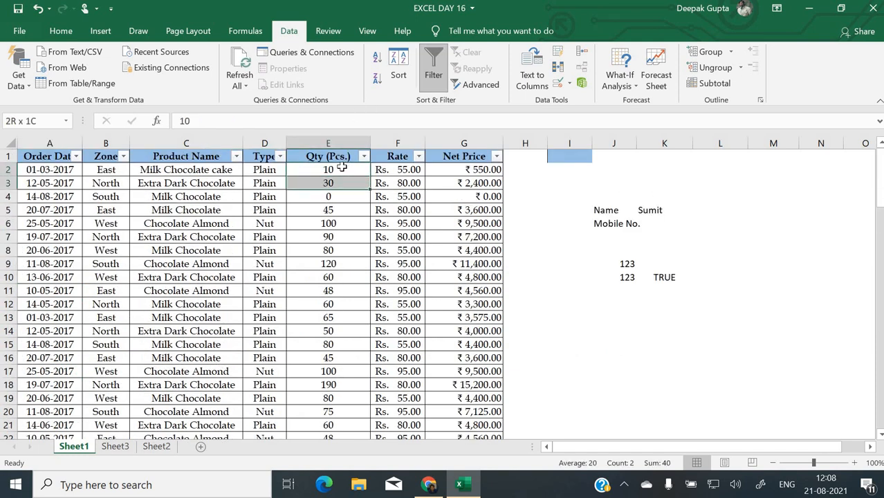
key("shift+Down")
key("shift+Down")
key("shift+Down")
key("shift+Down")
key("shift+Down")
key("shift+Down")
key("shift+Down")
key("shift+Down")
key("shift+Down")
key("shift+Down")
key("shift+Down")
key("shift+Down")
key("shift+Down")
key("shift+Down")
key("shift+Down")
key("shift+Down")
key("shift+Down")
key("shift+Down")
key("shift+Down")
key("shift+Down")
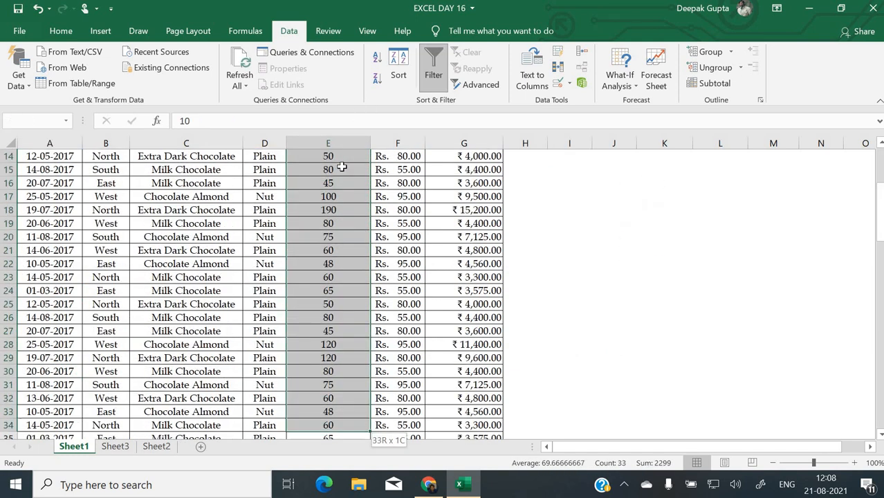
key("shift+Down")
key("shift+Down")
key("shift+Down")
key("shift+Down")
key("shift+Down")
key("shift+Down")
key("shift+Down")
key("shift+Down")
key("shift+Down")
key("shift+Down")
key("shift+Down")
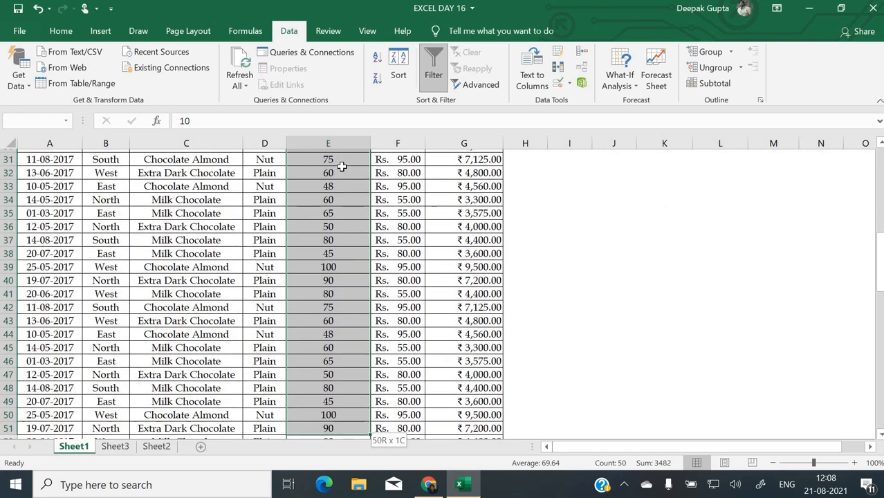
key("shift+Down")
key("shift+Down")
key("shift+Down")
key("shift+Down")
key("shift+Down")
key("shift+Down")
key("shift+Down")
key("shift+Down")
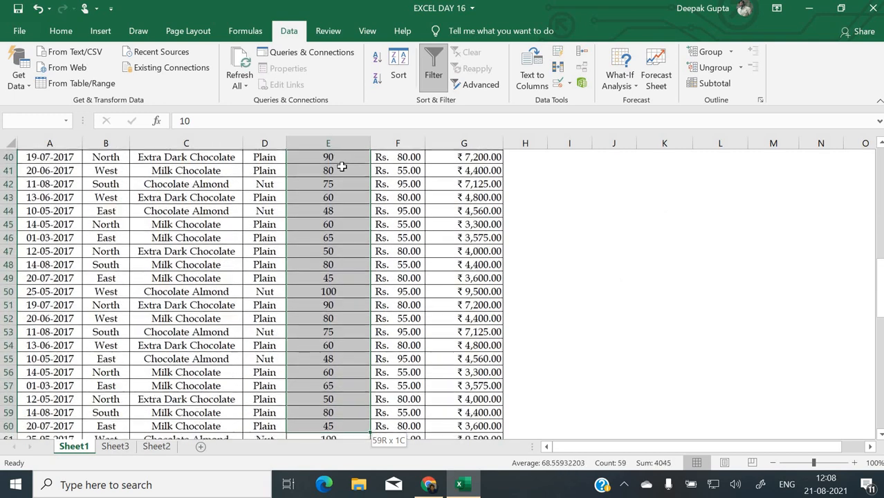
key("shift+Down")
key("shift+Down")
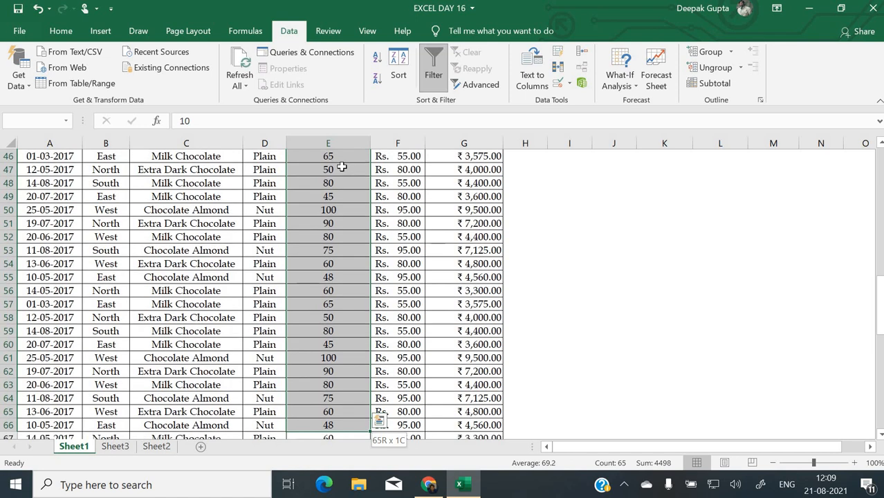
key("ctrl+q")
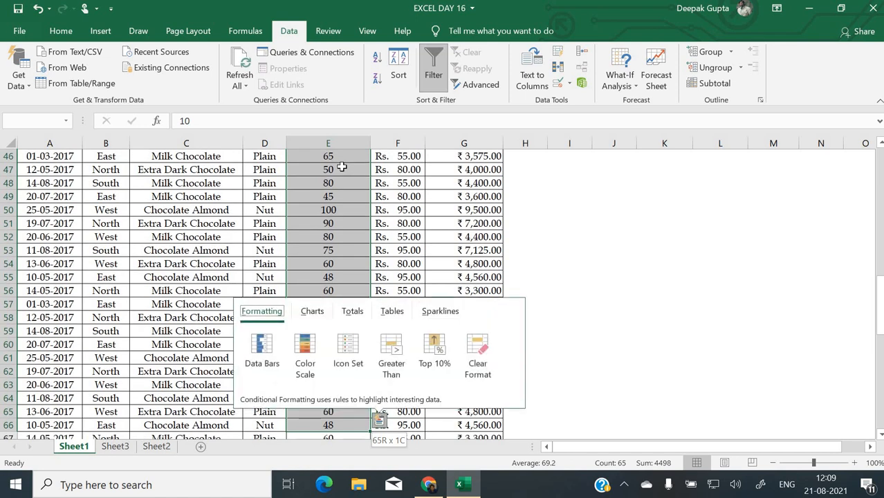
left_click(348, 197)
- Double the quantities in E2:E89 by copying the range and pasting it onto itself with the Paste Special Add operation
scroll(348, 197, "up", 15)
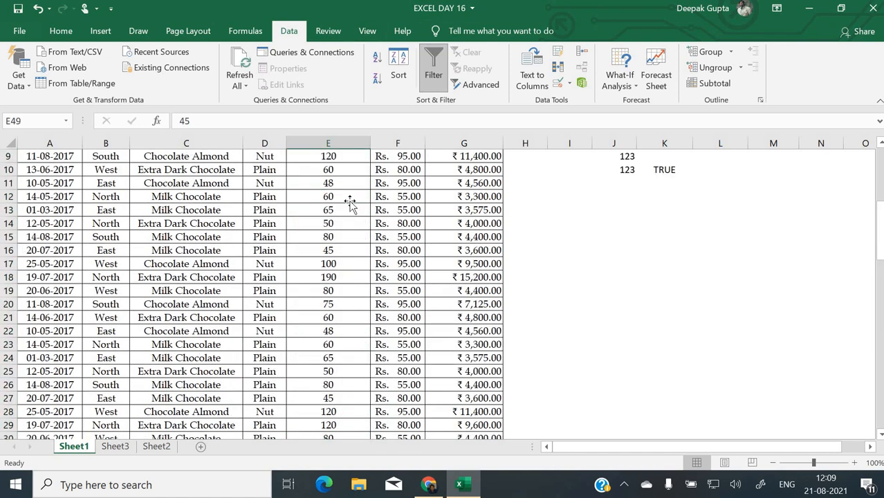
left_click(343, 170)
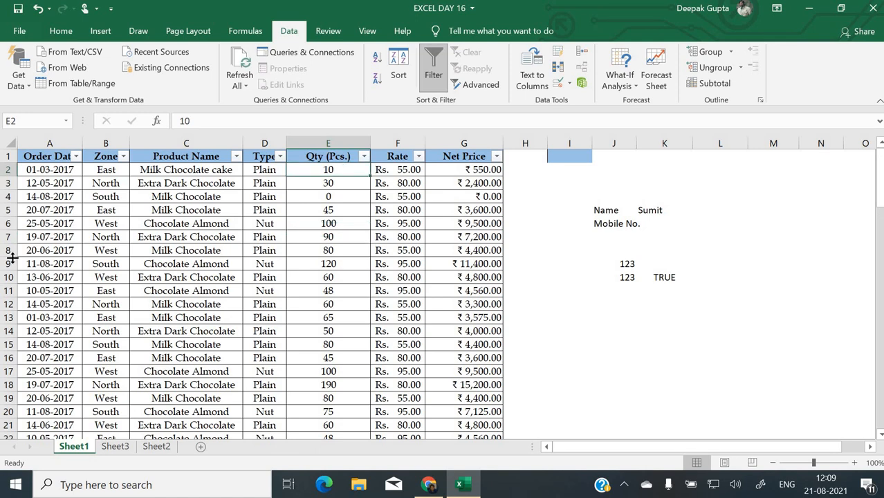
key("ctrl+shift+Down")
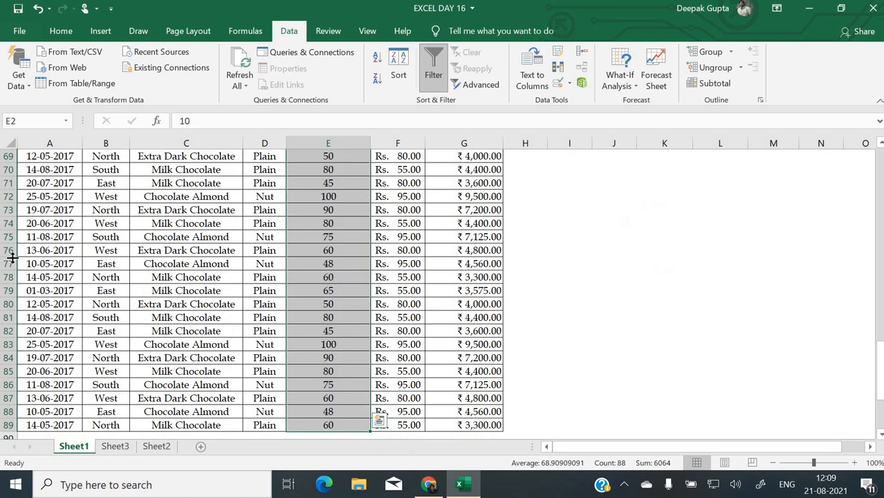
key("ctrl+c")
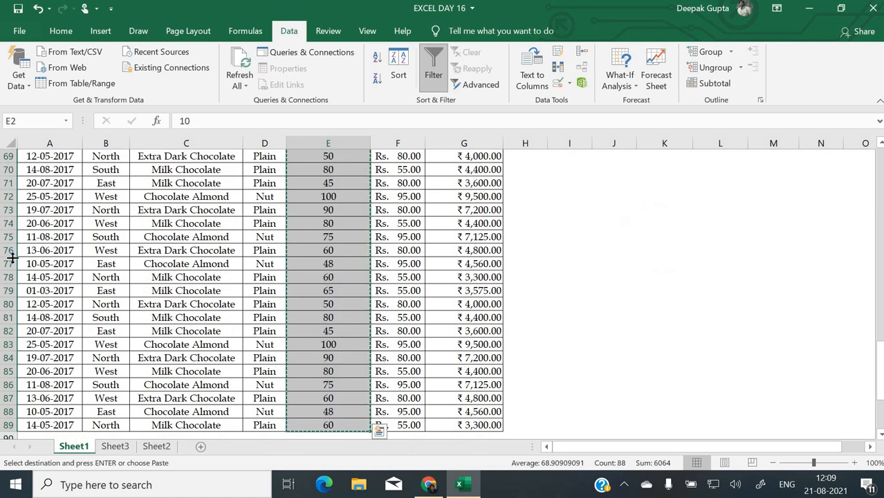
scroll(13, 257, "up", 20)
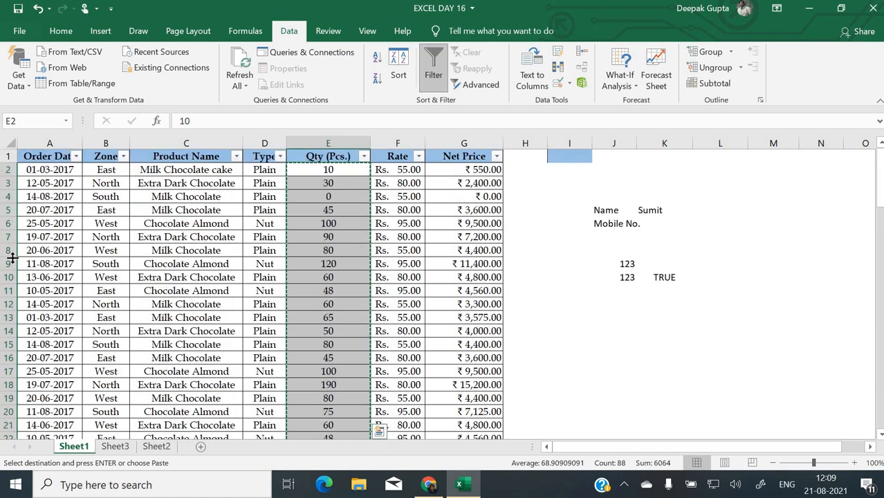
left_click(299, 169)
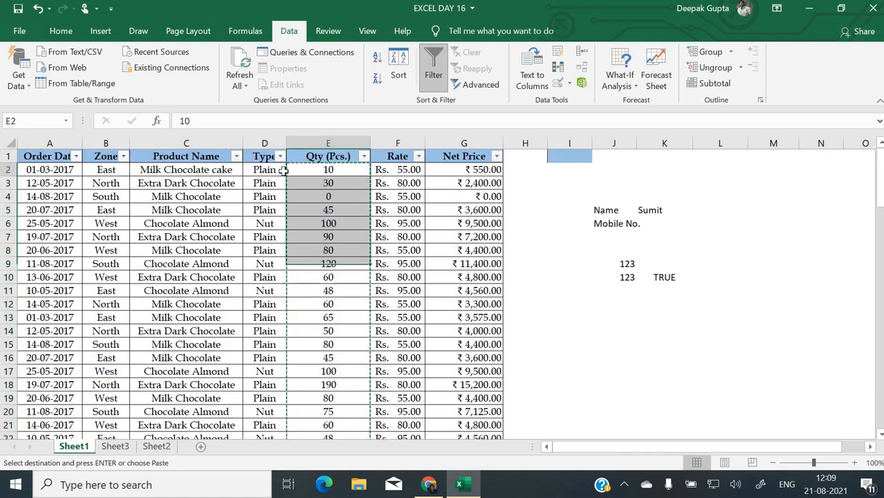
key("ctrl+alt+v")
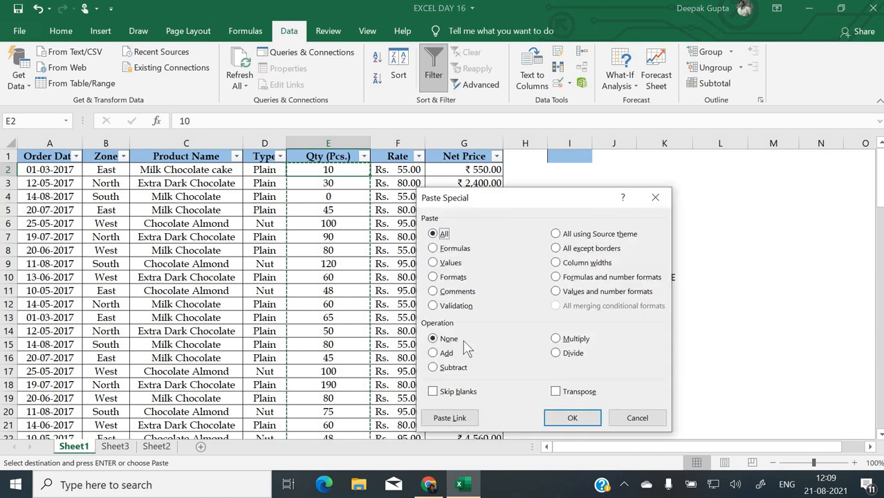
left_click(446, 354)
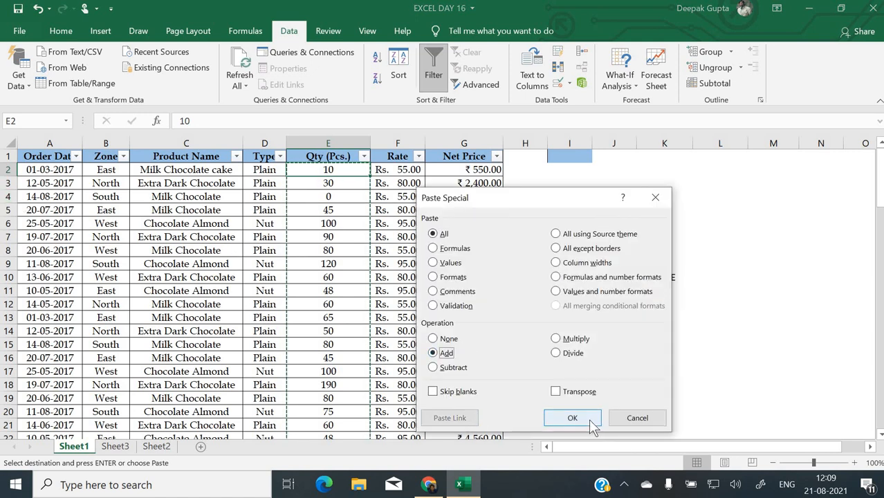
left_click(587, 417)
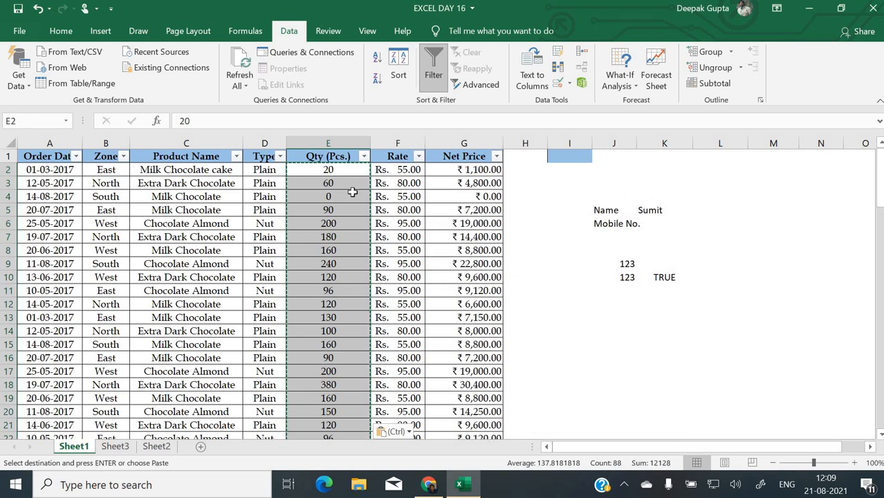
key("Escape")
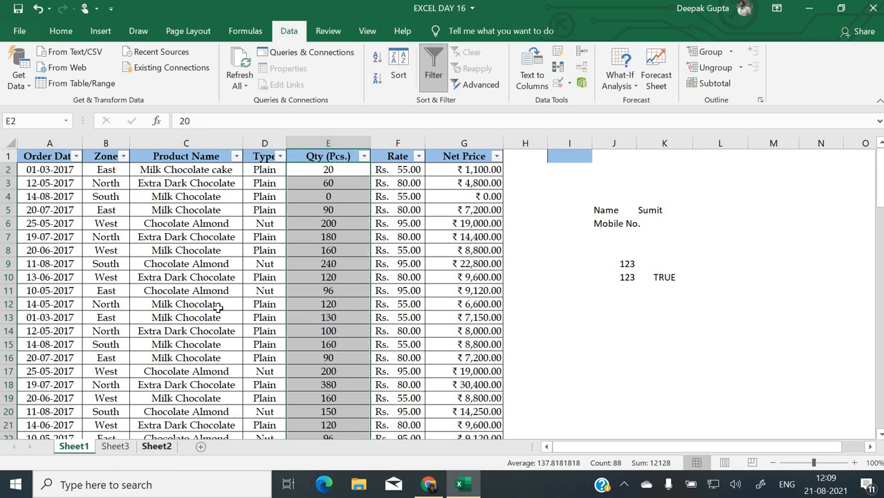
- Review the quantities down to the end of the table and read tasks 7 and 8 in the exercise list below it
scroll(218, 309, "down", 5)
scroll(218, 309, "down", 5)
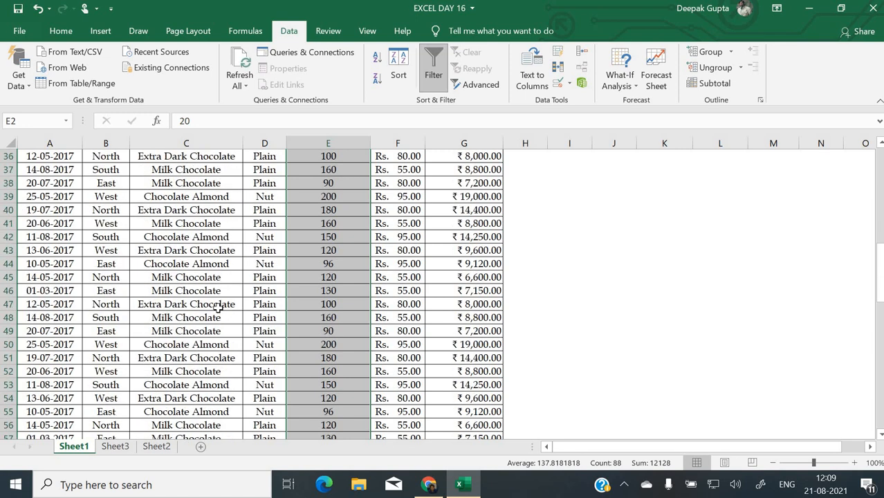
key("ctrl+Down")
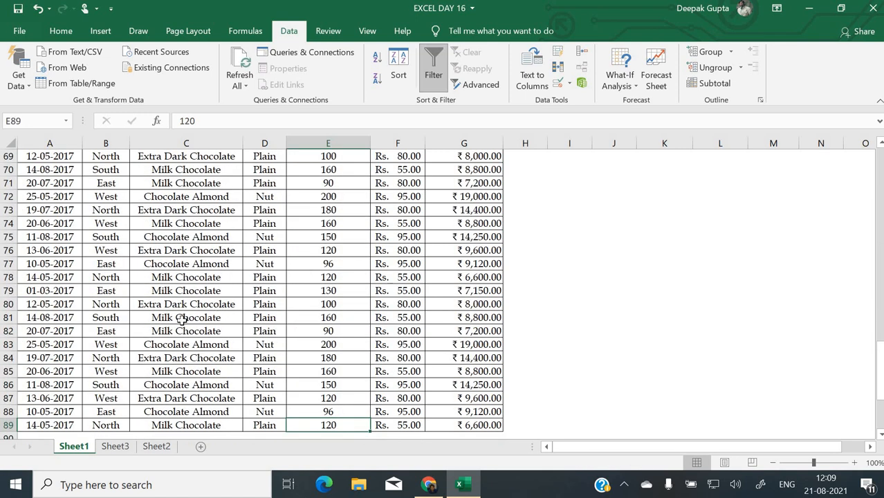
scroll(182, 319, "down", 5)
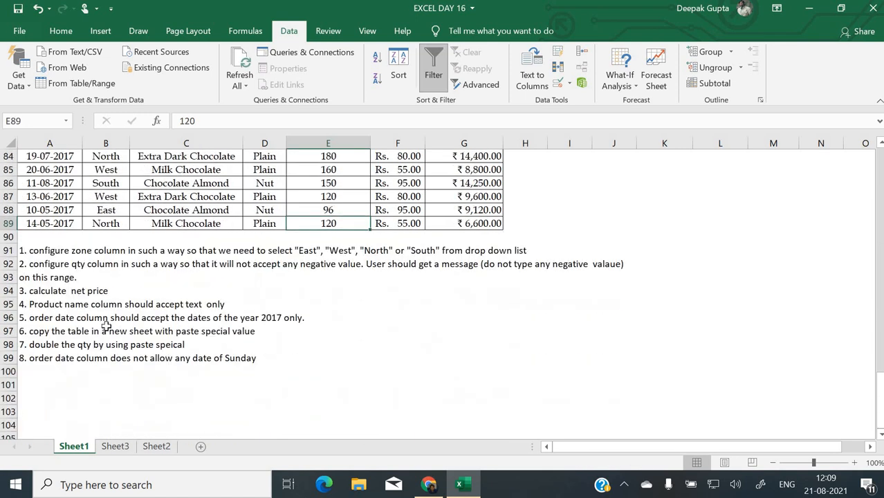
left_click(35, 348)
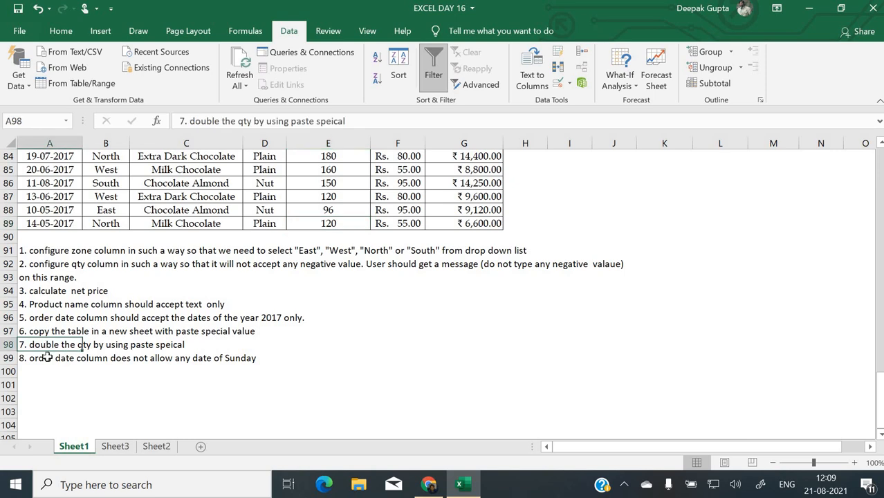
left_click(48, 358)
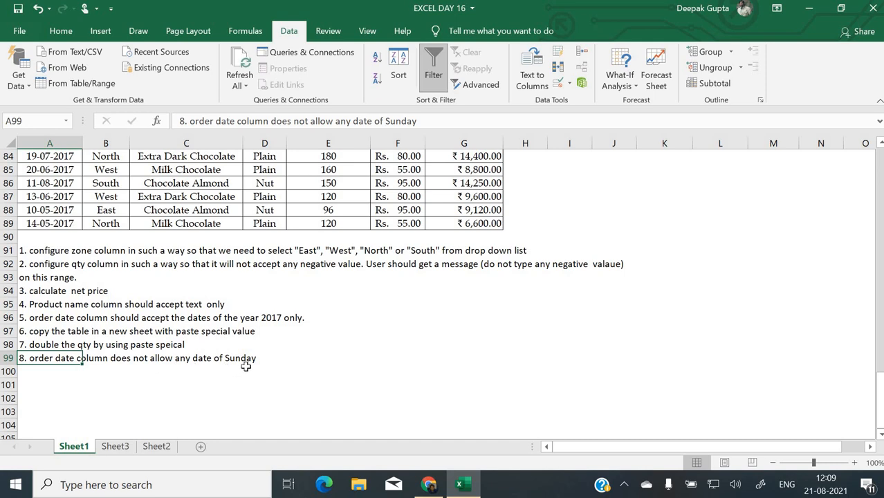
- Enter the formula =WEEKDAY(A2,1) in cell I2 to test the weekday number of the first order date
scroll(104, 370, "up", 13)
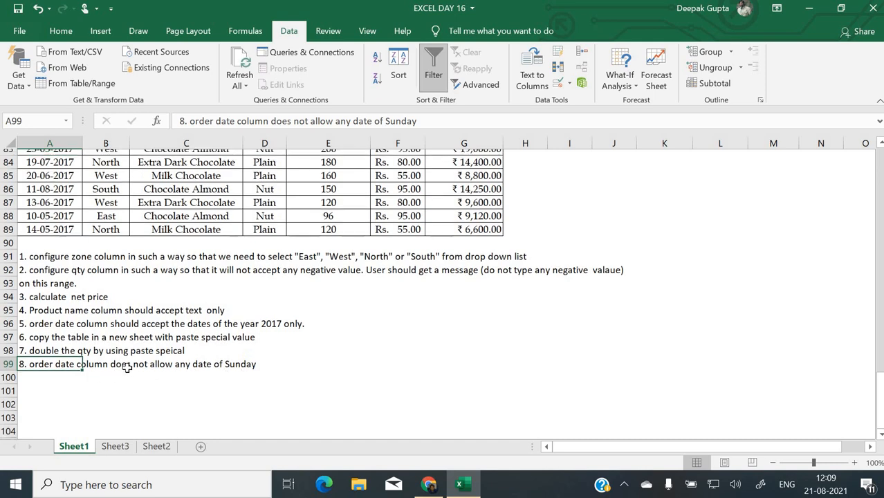
scroll(126, 369, "up", 15)
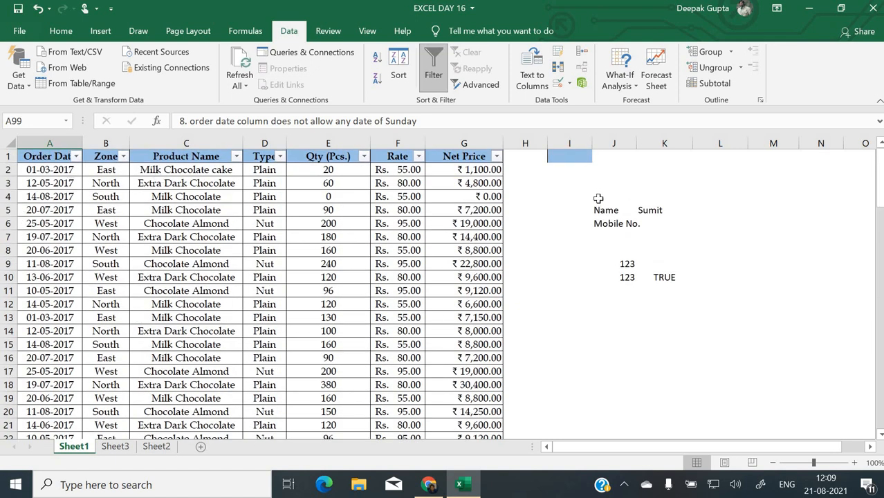
left_click(566, 183)
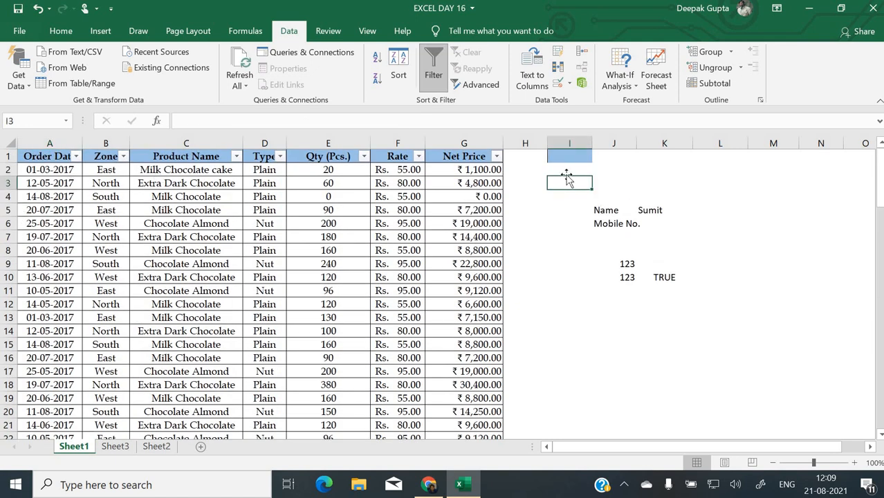
left_click(570, 170)
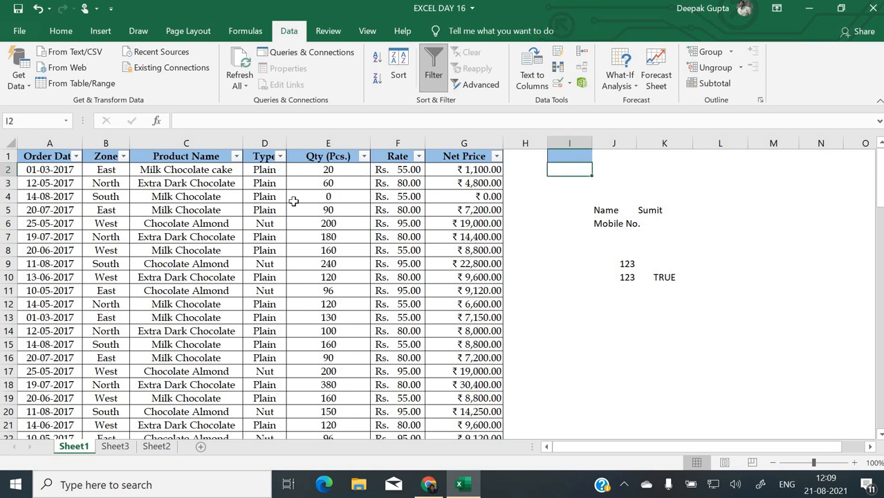
type("=weea")
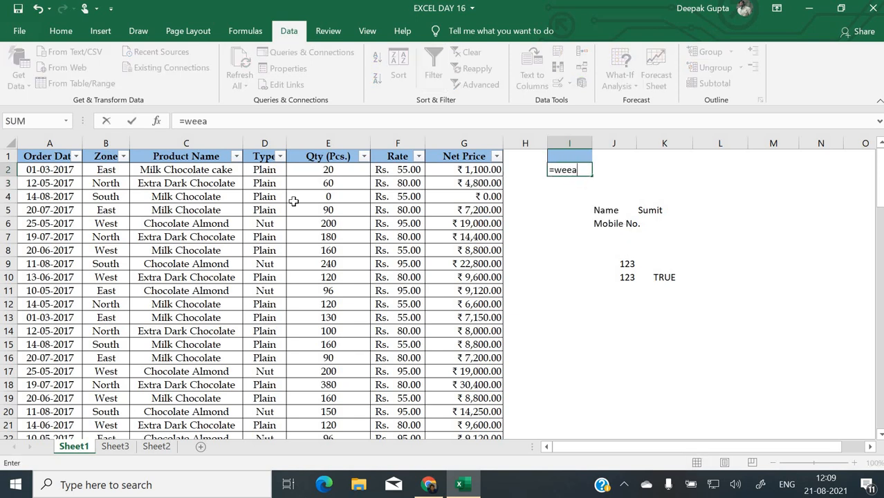
key("BackSpace")
type("k")
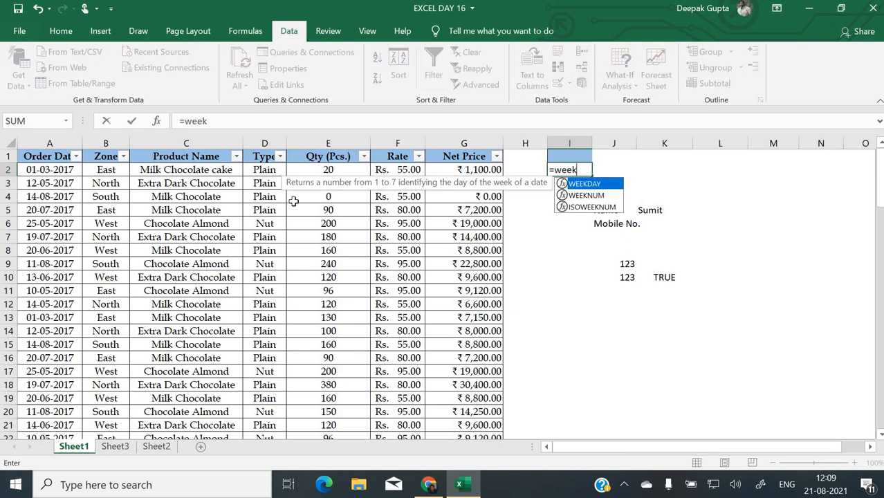
type("day(")
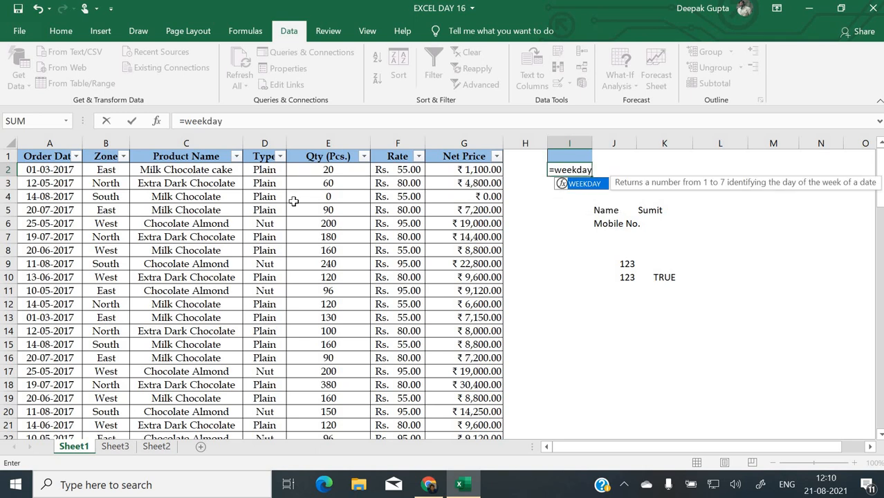
left_click(66, 170)
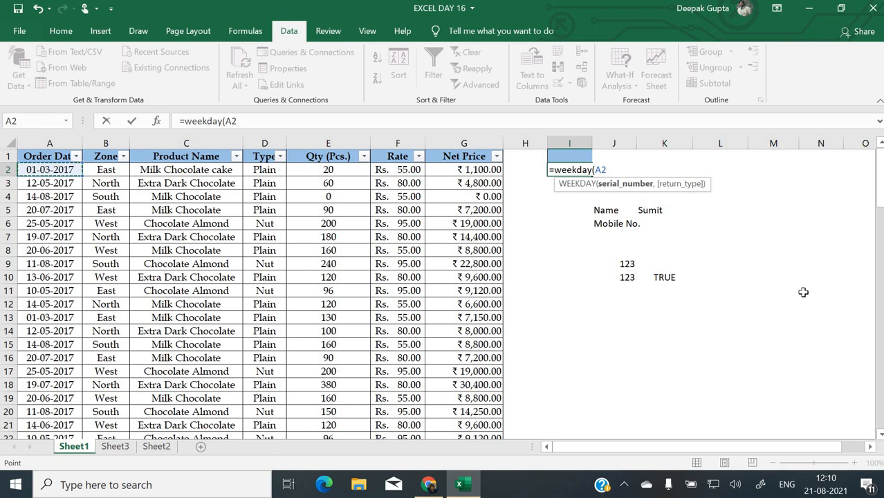
type(",1")
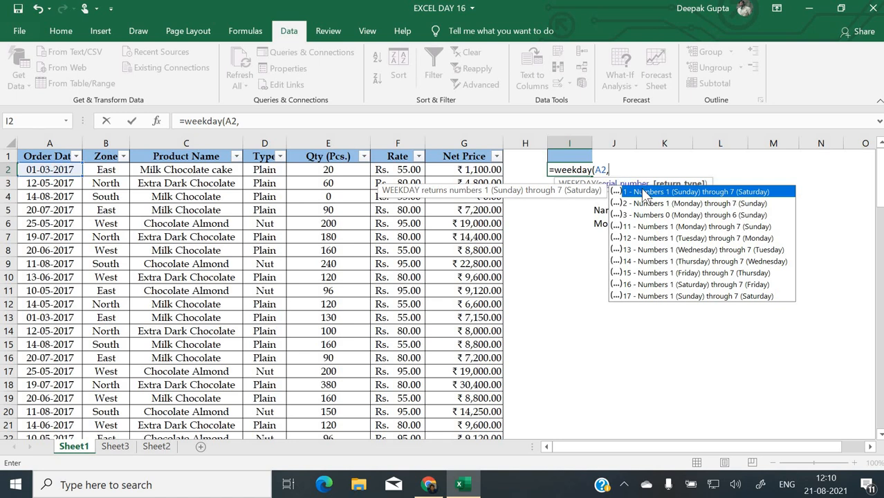
type("1)")
key("Return")
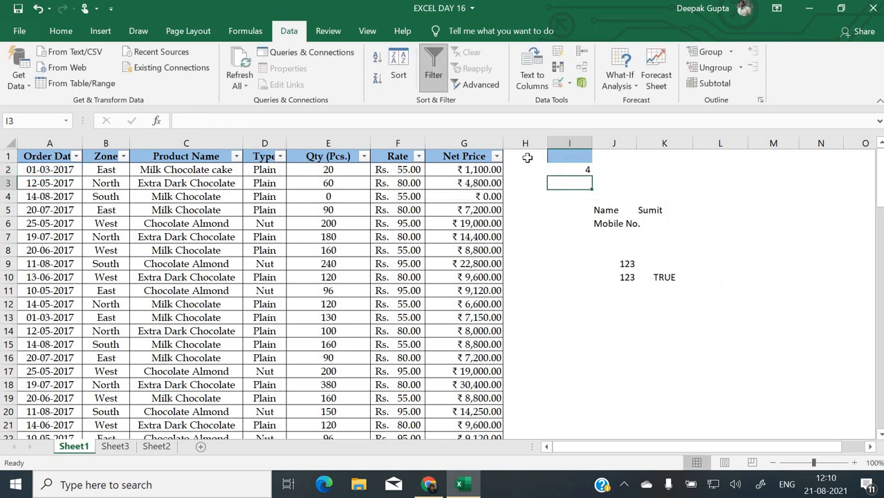
- Change the return type of the WEEKDAY formula in I2 to 2, and clear the test cell
double_click(579, 171)
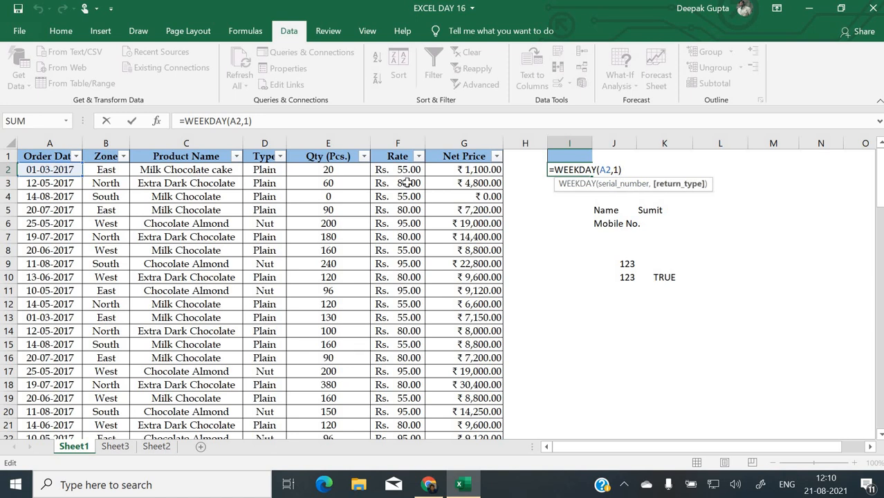
key("BackSpace")
type("2")
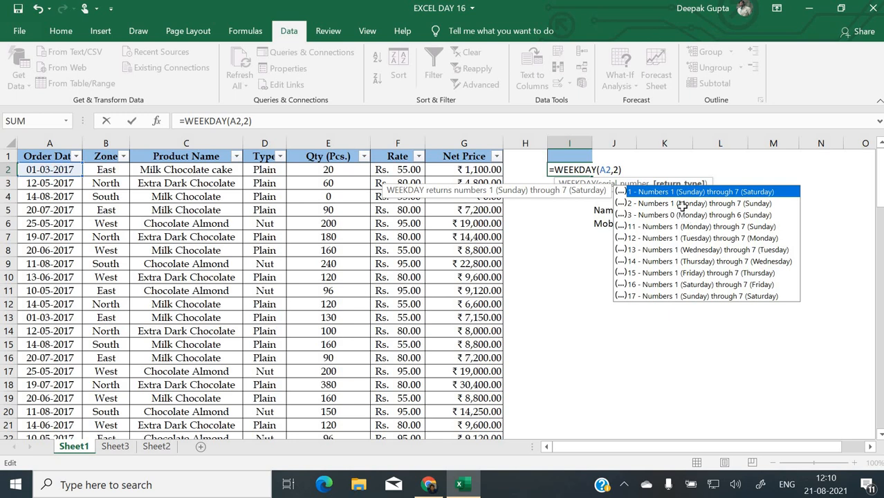
key("Return")
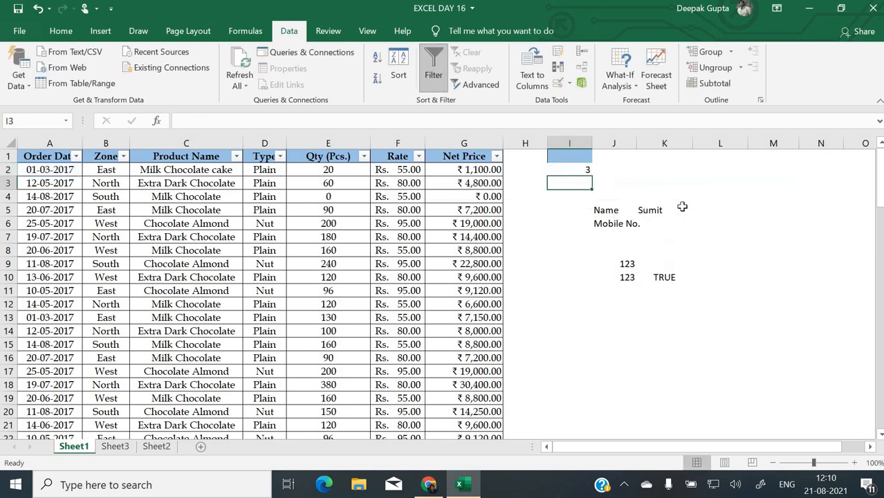
left_click(585, 170)
key("Delete")
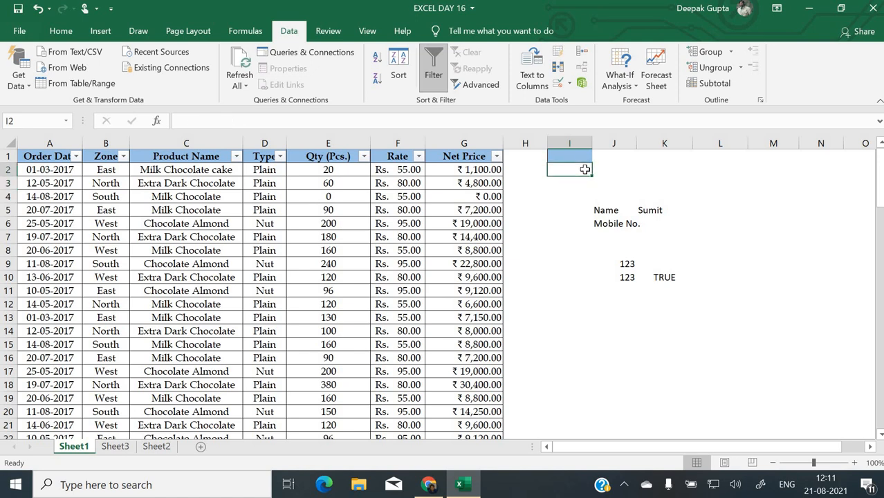
- Clear the existing date validation on the Order Date cells A2:A89 and set the validation criteria to Custom with a formula
left_click_drag(35, 174, 58, 386)
left_click(562, 83)
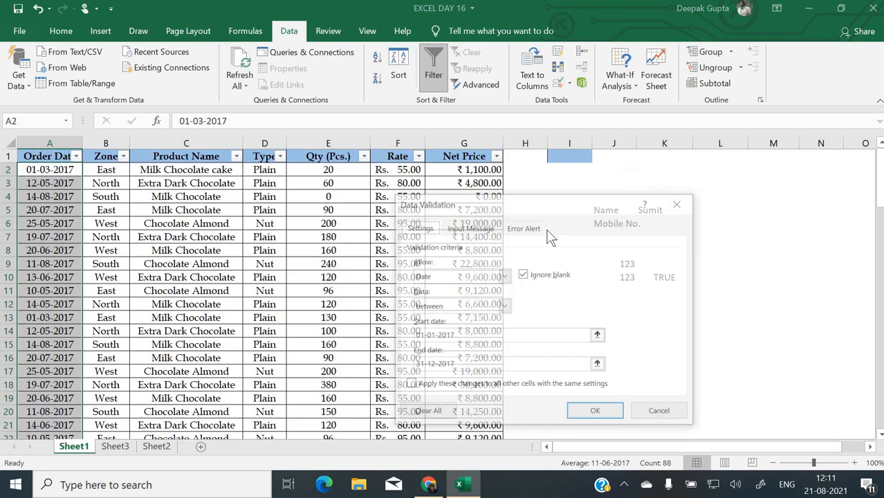
left_click(427, 413)
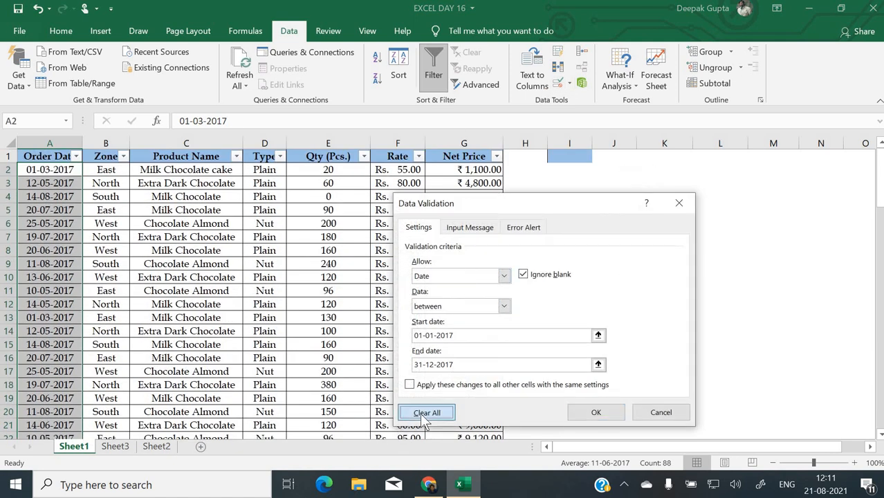
left_click(450, 276)
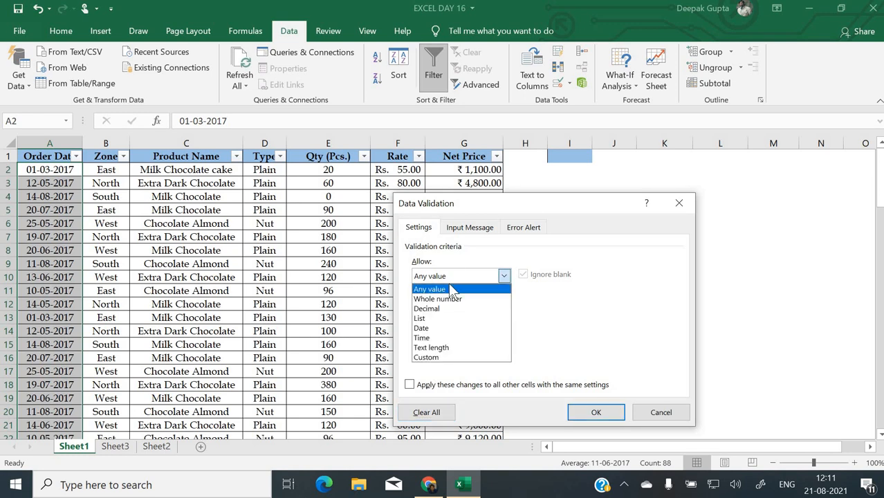
left_click(440, 357)
left_click(450, 337)
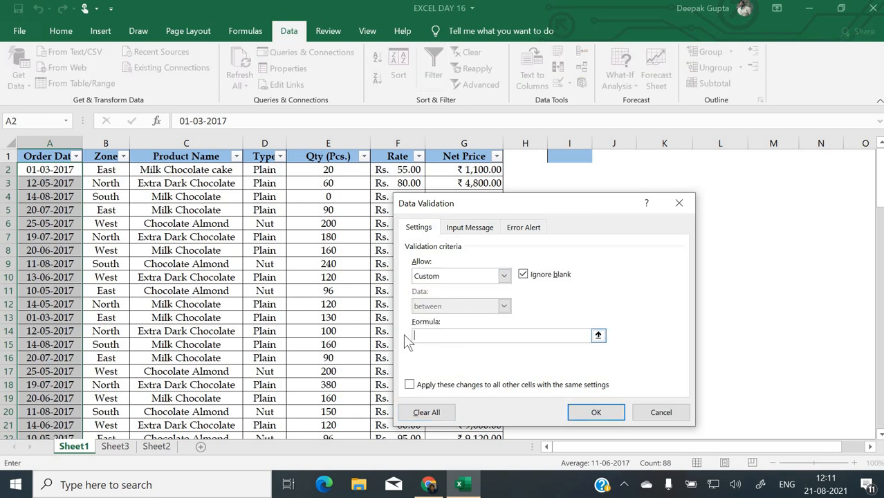
type("=")
type("wee")
key("BackSpace")
key("BackSpace")
key("BackSpace")
type("if(")
type("week")
type("day")
key("BackSpace")
key("BackSpace")
key("BackSpace")
key("BackSpace")
key("BackSpace")
key("BackSpace")
key("BackSpace")
key("BackSpace")
type("(")
left_click(41, 172)
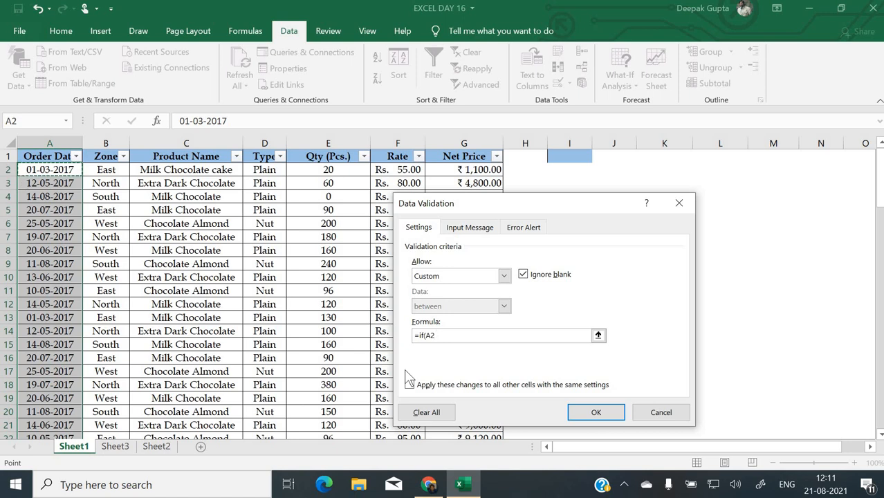
key("BackSpace")
key("BackSpace")
key("BackSpace")
key("BackSpace")
key("BackSpace")
- Set the custom validation formula for the Order Date cells to =weekday(A2,2)<7 and apply it
type("week")
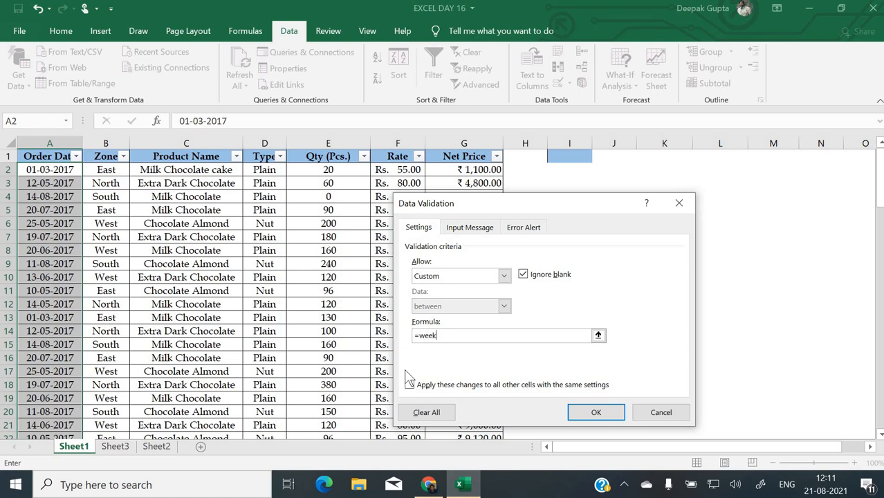
type("day(")
left_click(61, 171)
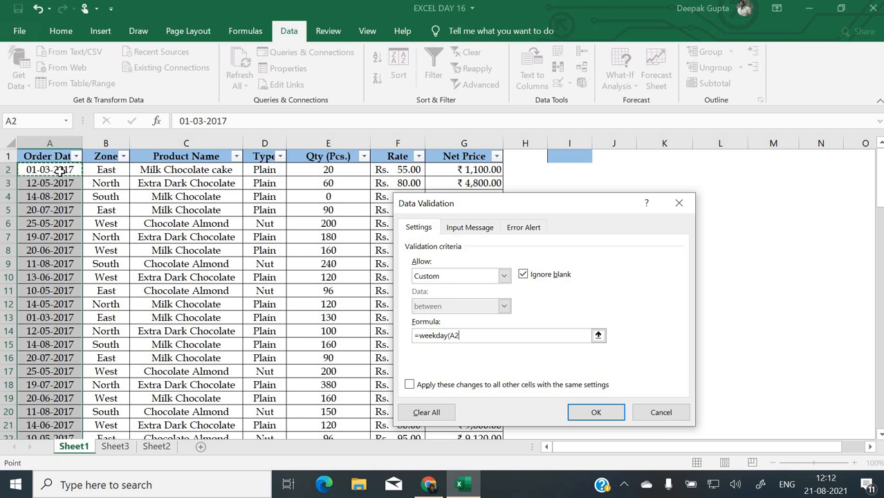
type(")")
key("BackSpace")
type(",")
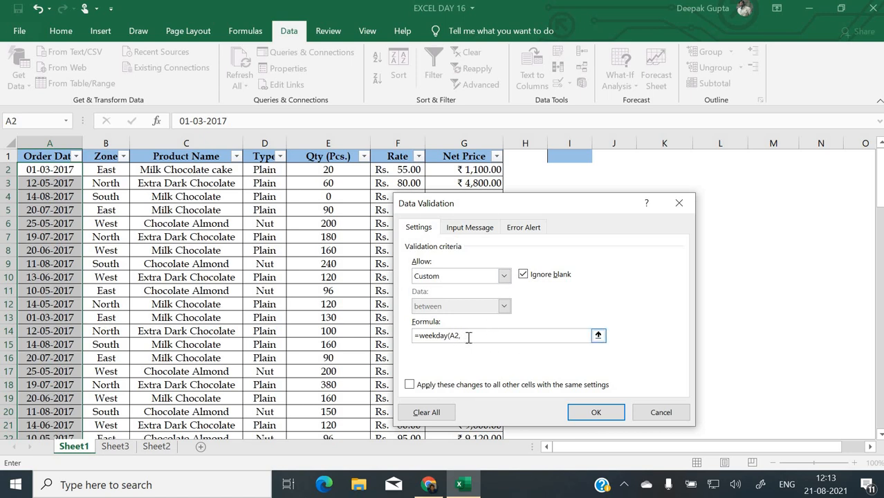
type("2")
type(")<7")
left_click(594, 414)
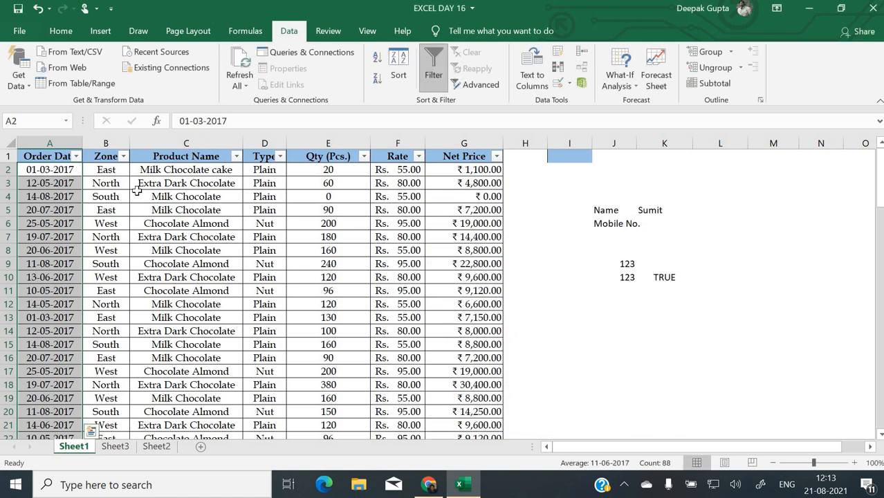
- Select the first order date in A2 and check the Windows calendar for the current month
left_click(56, 173)
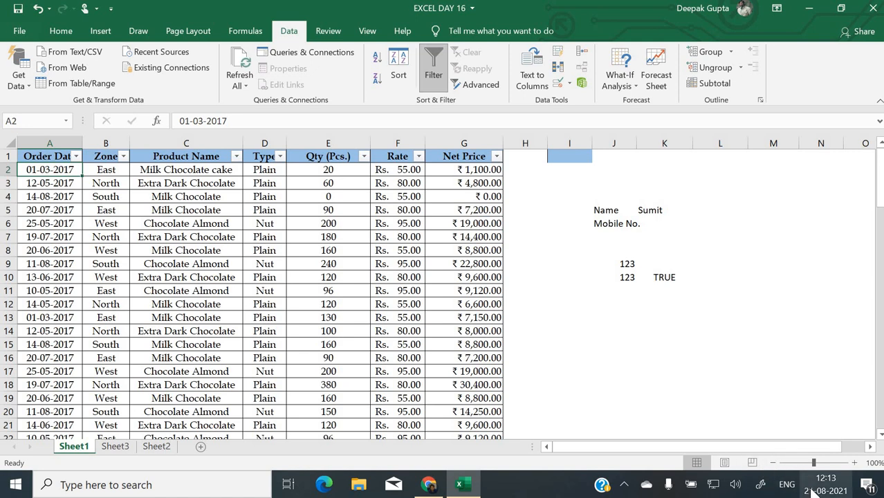
mouse_move(814, 491)
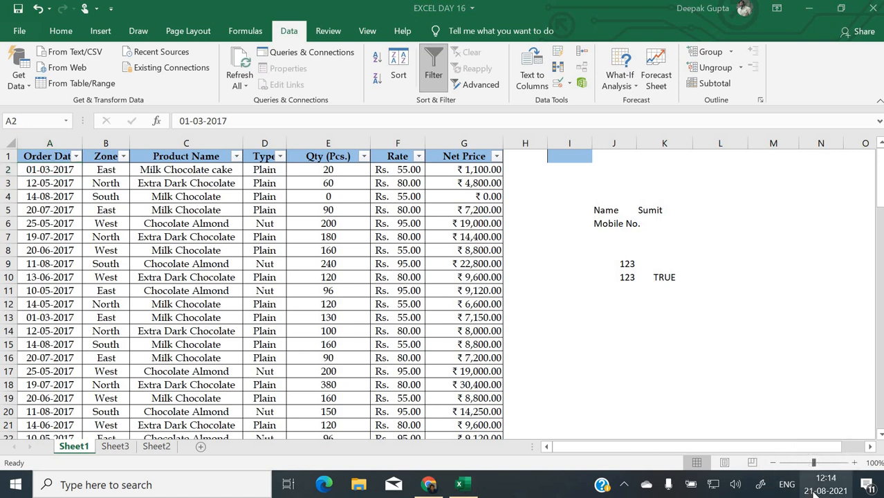
left_click(811, 490)
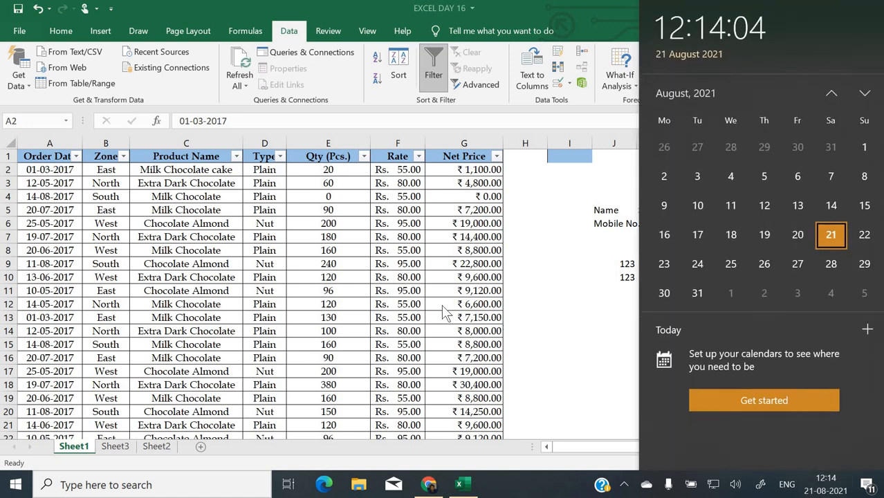
left_click(512, 170)
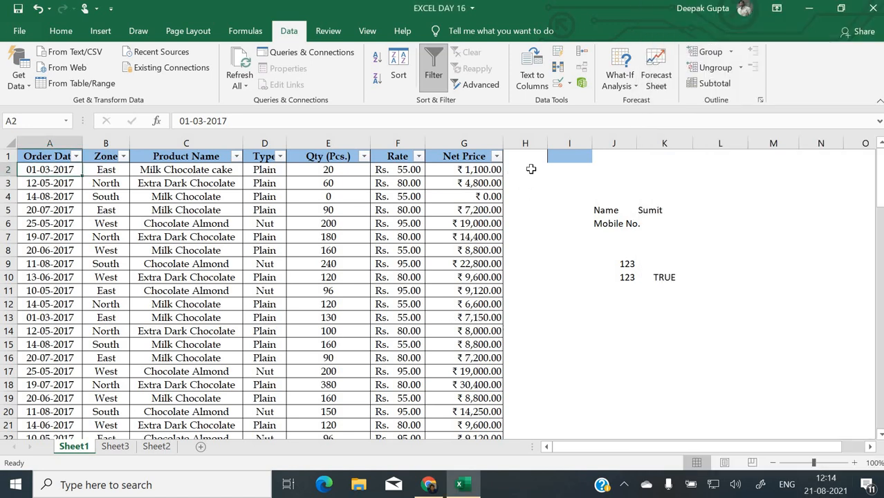
- Test the formula =DAY(A2) in cell H2, review it, and clear the cell
left_click(530, 169)
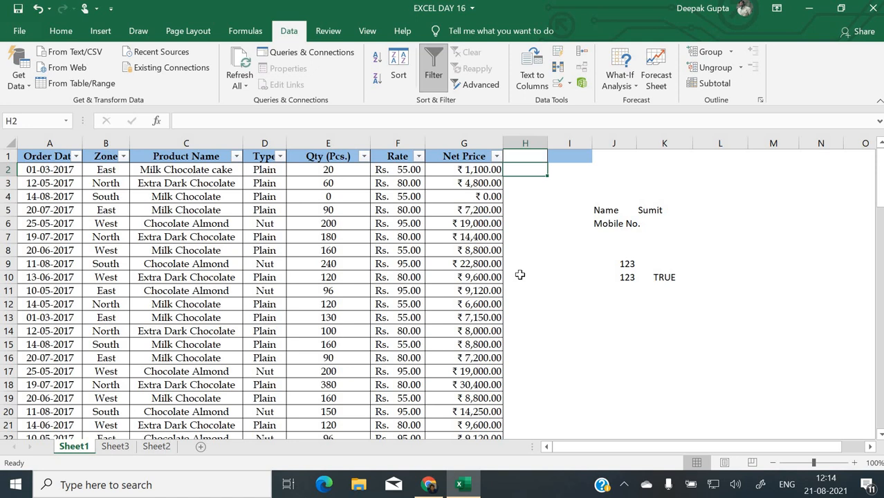
type("=")
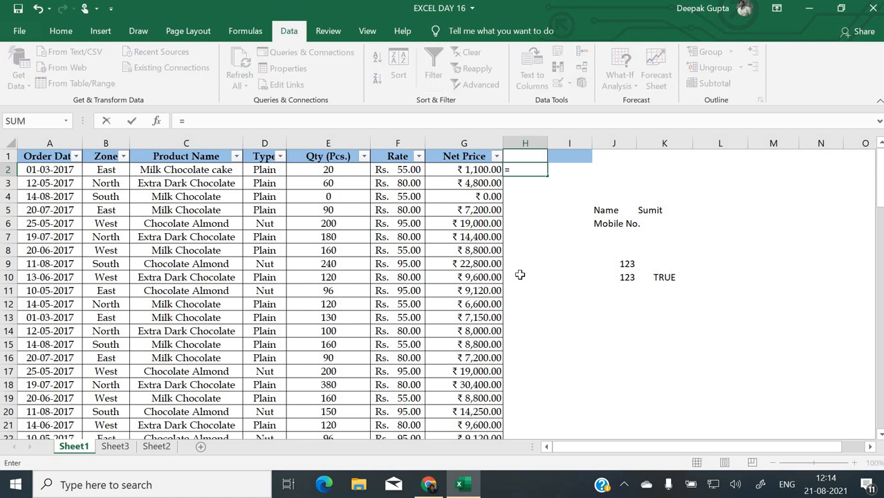
type("day(")
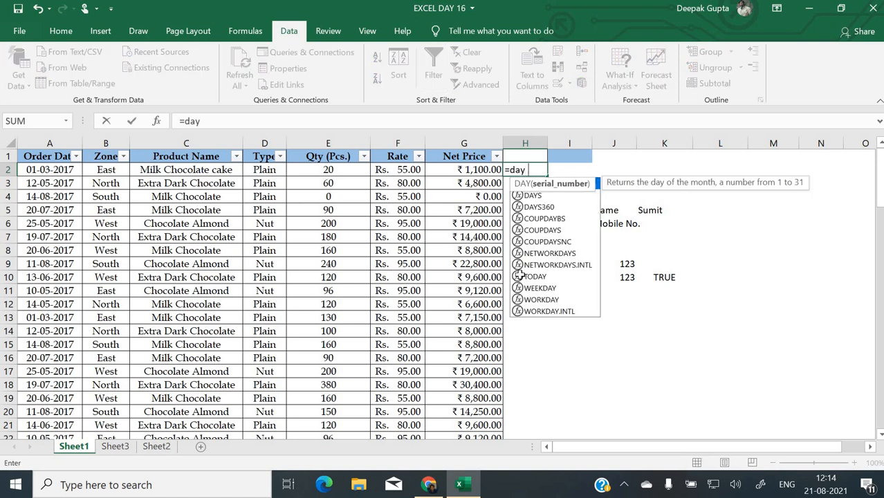
left_click(54, 175)
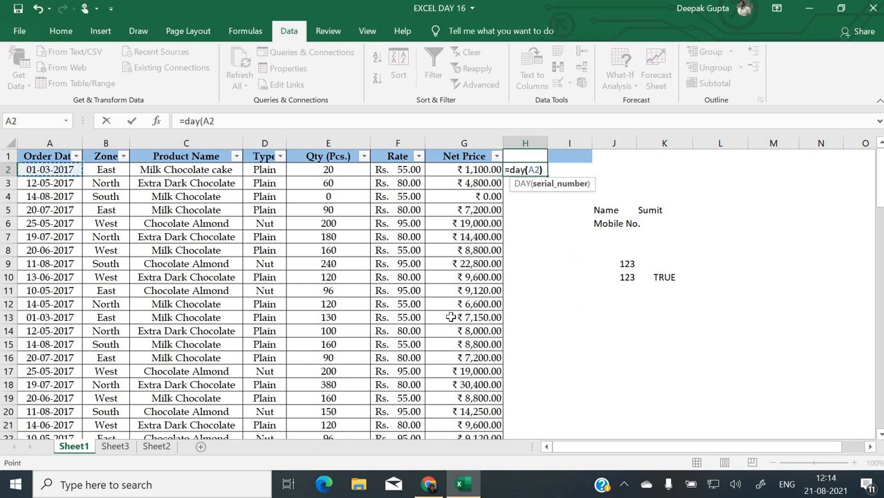
key("Return")
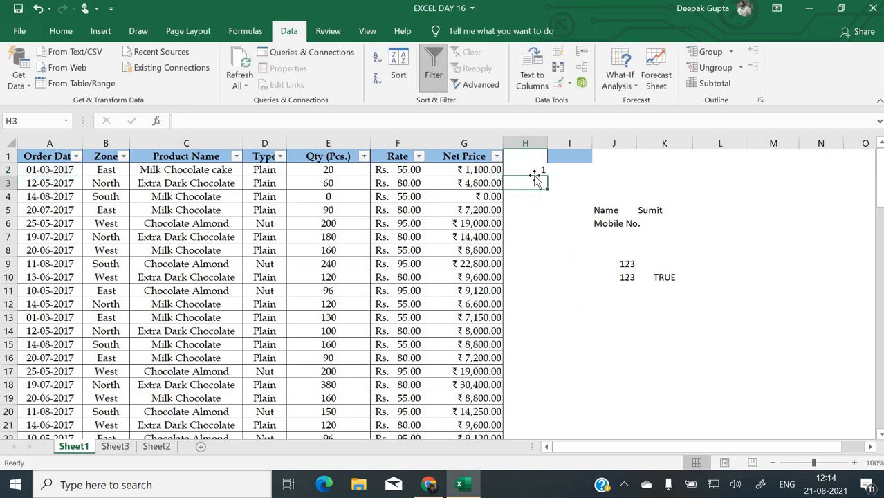
double_click(538, 172)
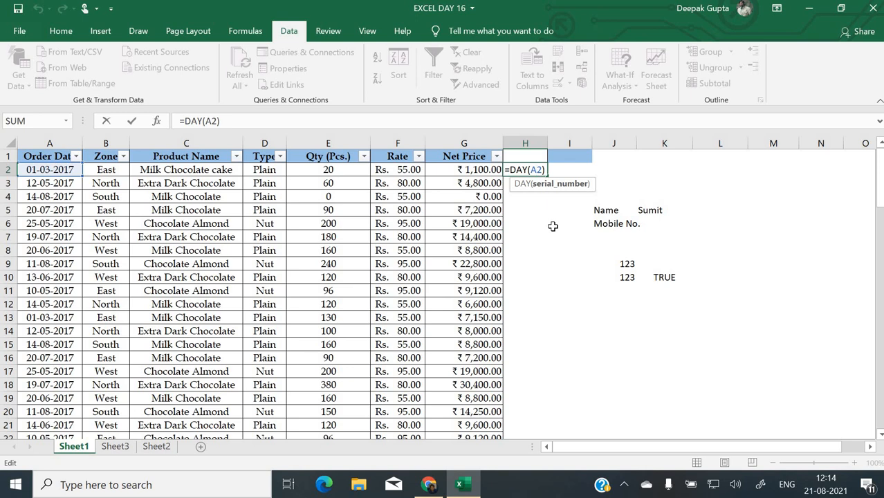
key("Escape")
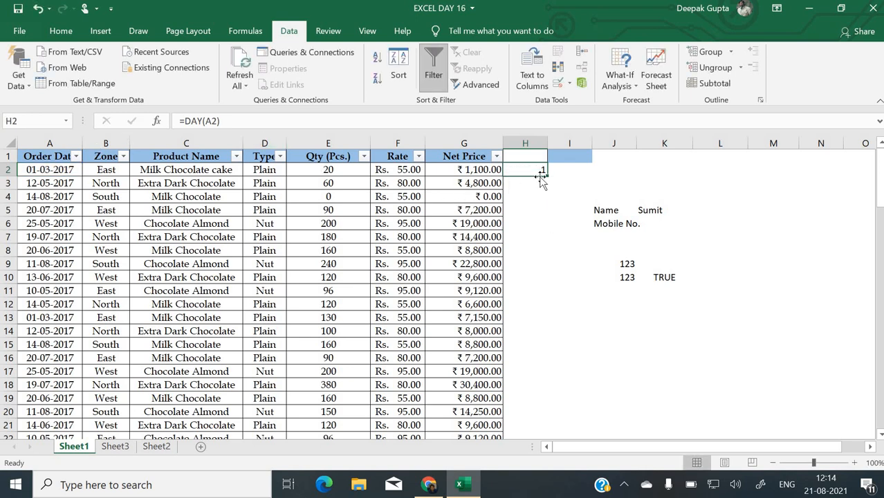
- Look up January 2017 in the Windows calendar to find which dates fall on a Sunday
left_click(43, 171)
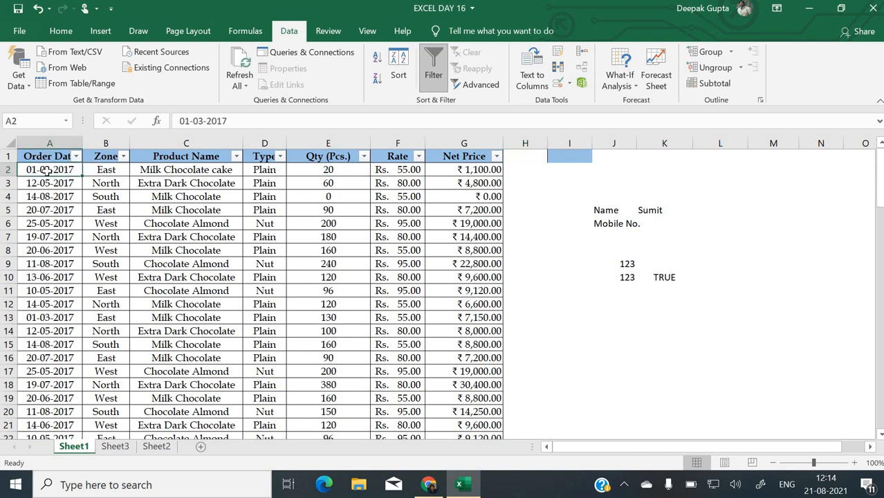
left_click(824, 486)
left_click(824, 487)
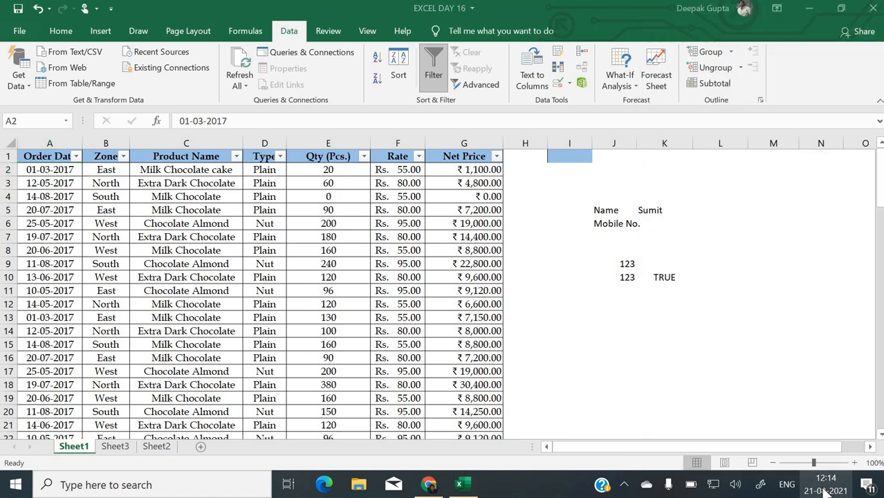
left_click(823, 487)
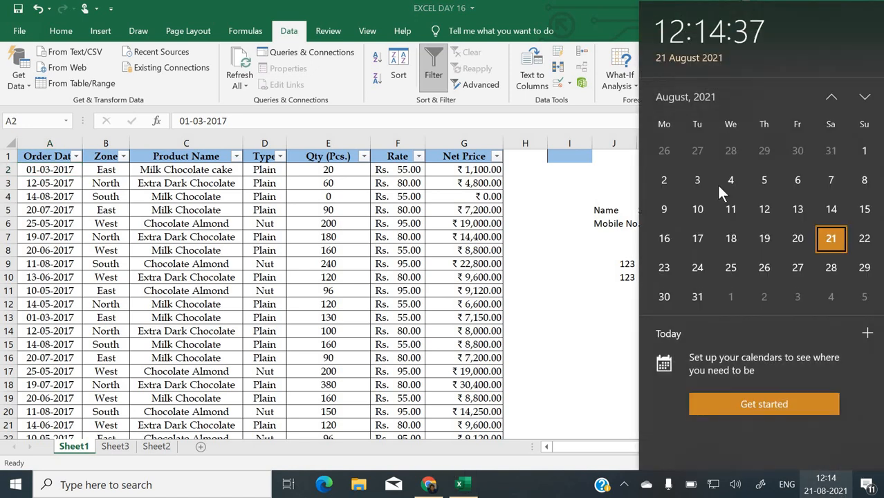
left_click(708, 95)
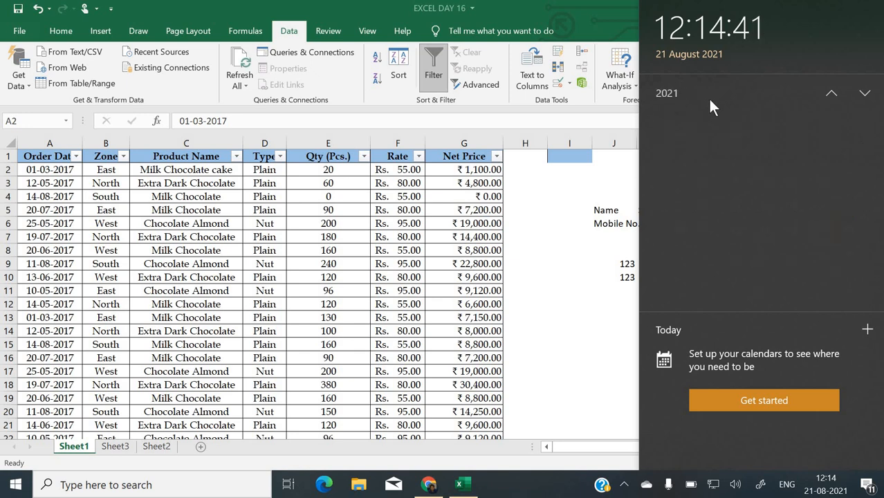
left_click(831, 94)
left_click(830, 94)
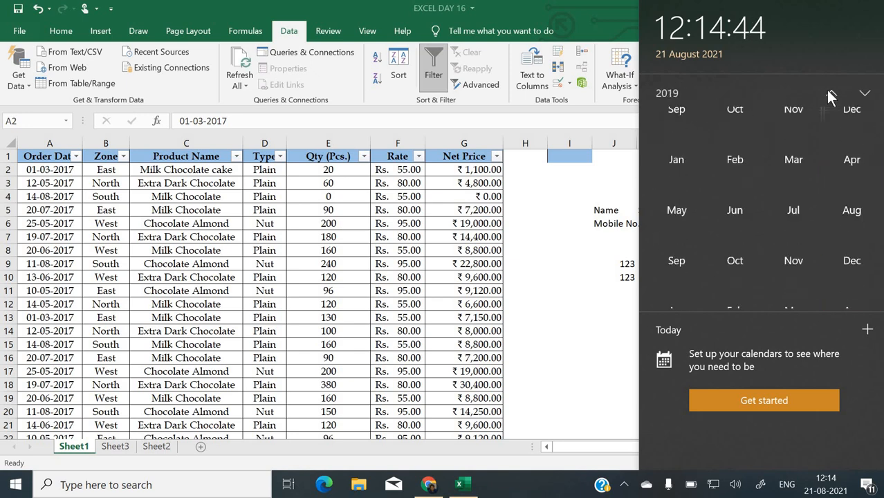
left_click(829, 94)
left_click(830, 94)
left_click(831, 94)
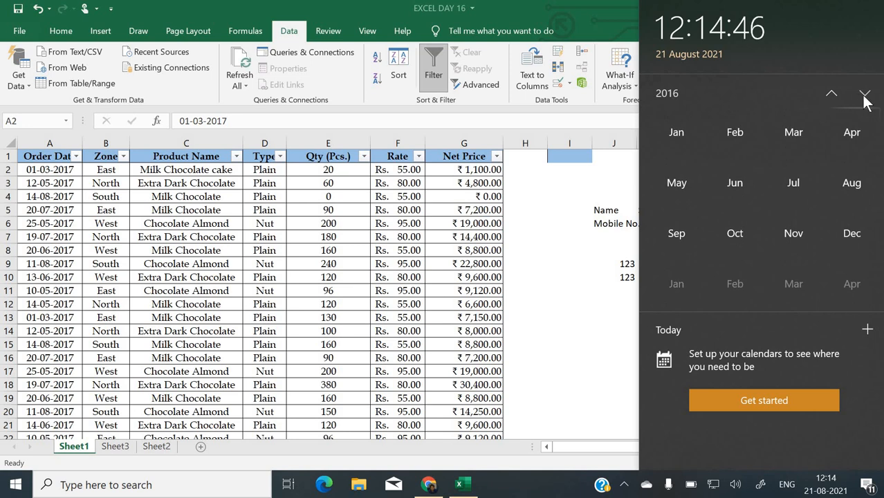
left_click(862, 97)
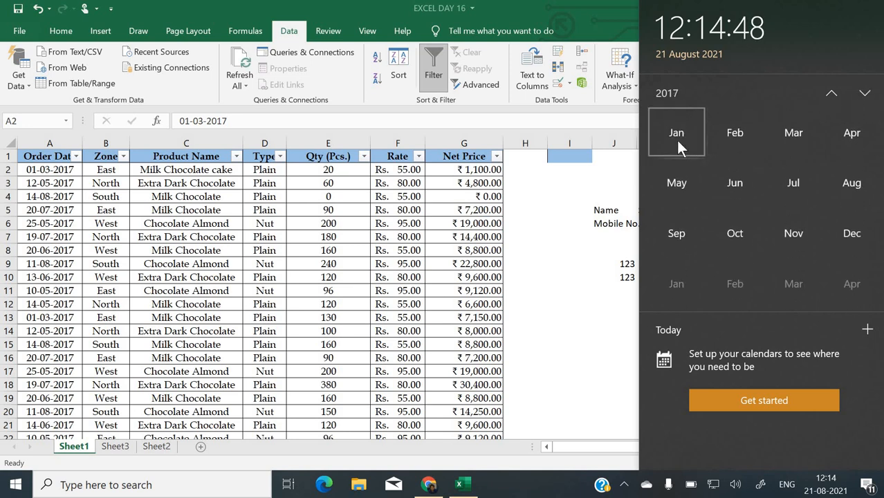
left_click(677, 141)
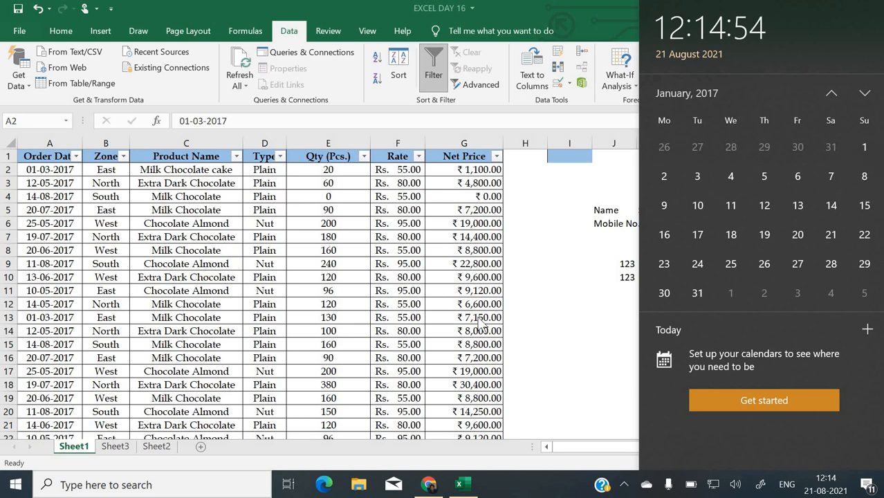
- Try to change the first order date in A2 to 01-01-2017 to test the weekday validation, and retry the entry
left_click(69, 203)
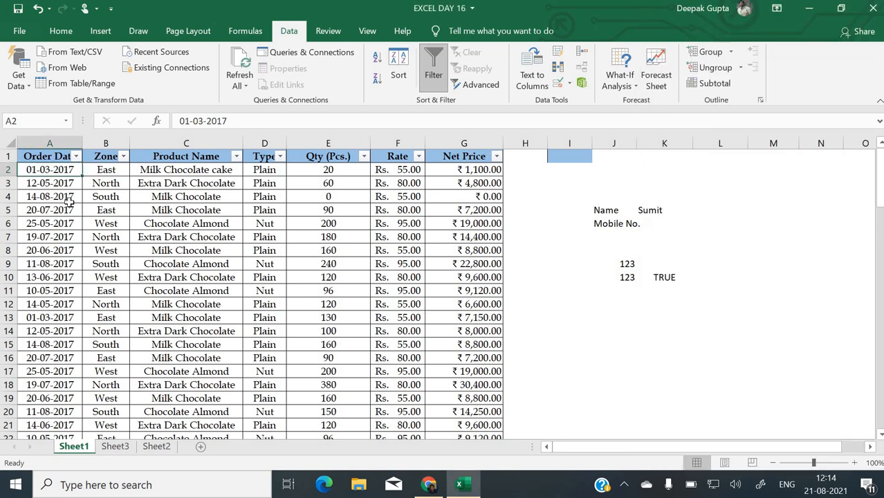
double_click(45, 169)
key("BackSpace")
type("1")
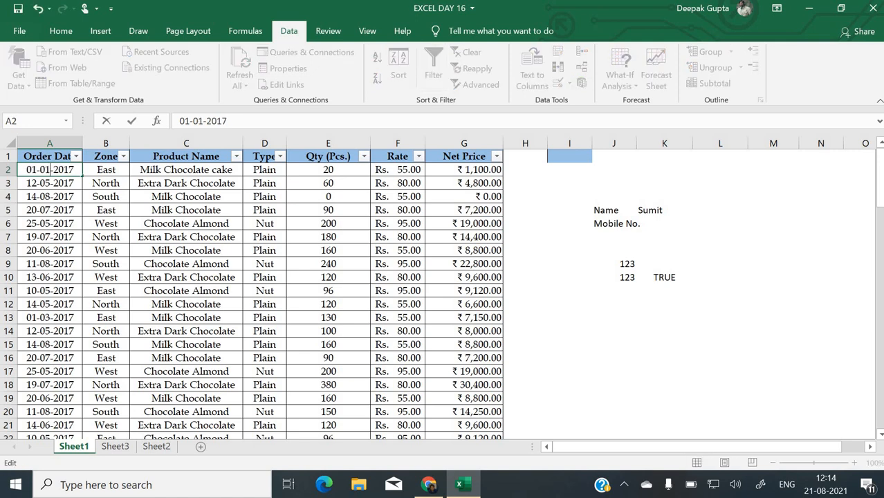
key("Return")
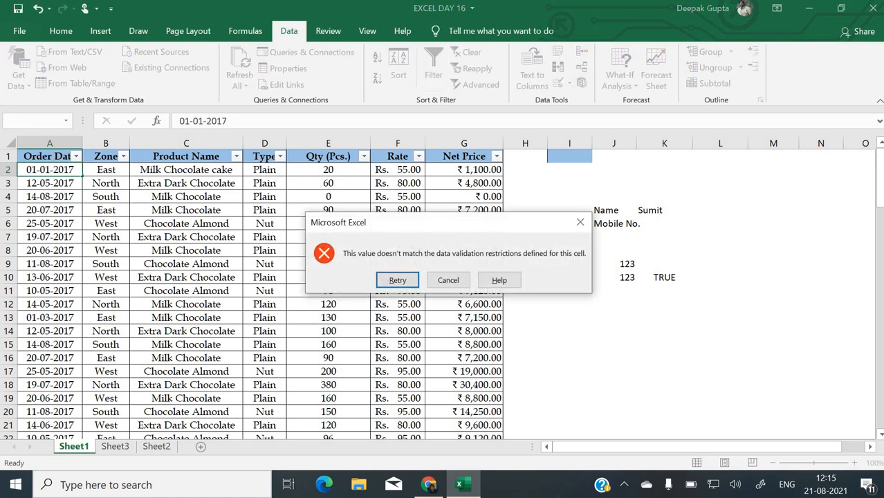
key("Return")
key("Return")
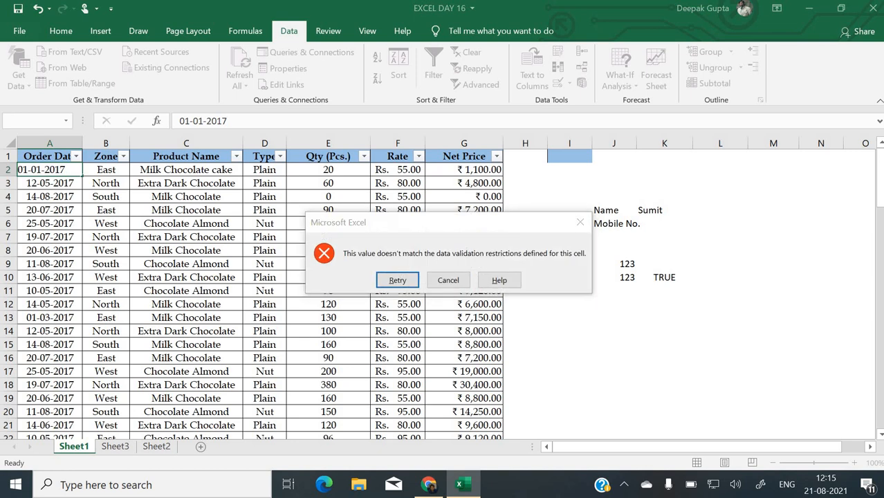
key("Return")
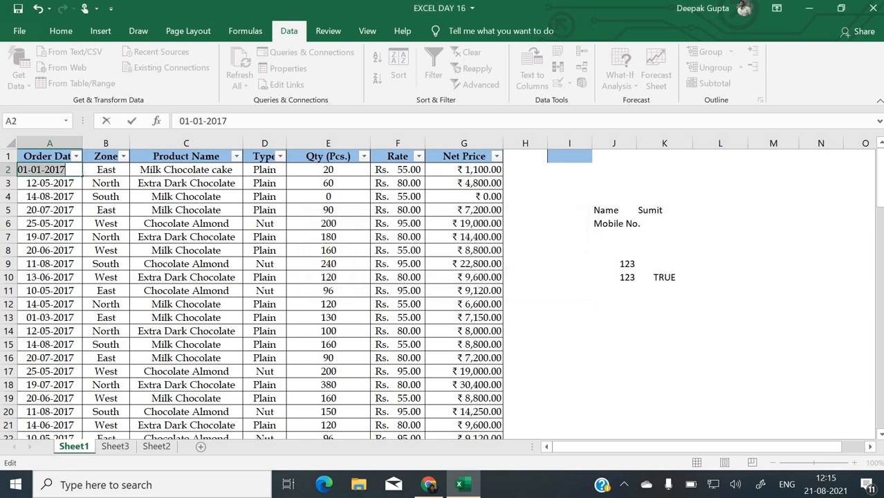
- Change the day of the date being edited in A2 so the entry reads 02-01-2017
left_click(26, 169)
key("BackSpace")
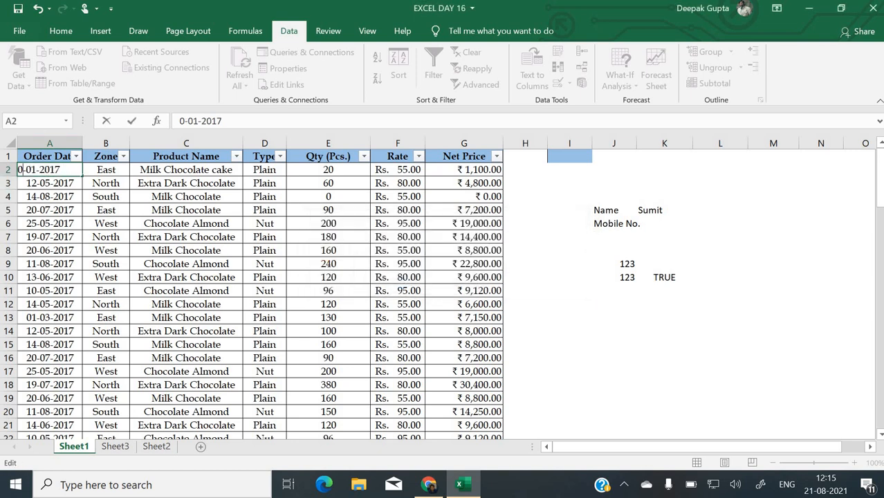
type("2")
key("Return")
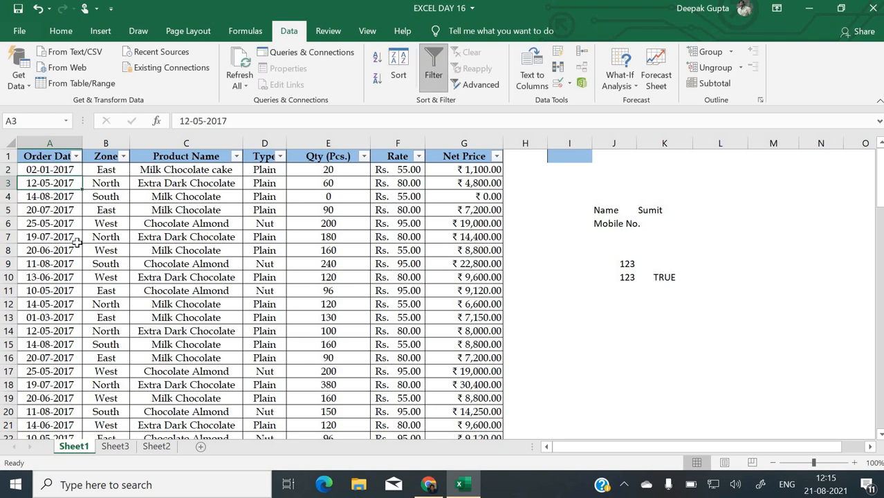
left_click(388, 345)
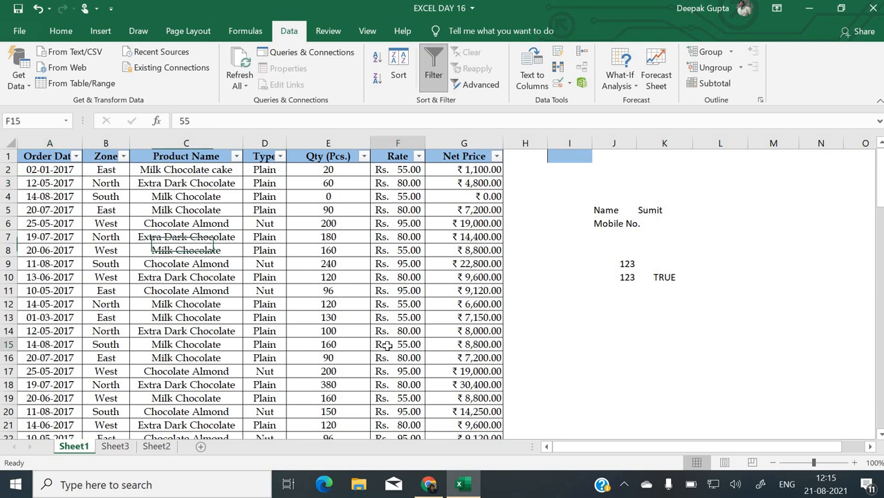
- Go to the EXAMPLE 15 exercise on Sheet2 and select its table from DATE to AMOUNT, A2:D14
left_click(122, 446)
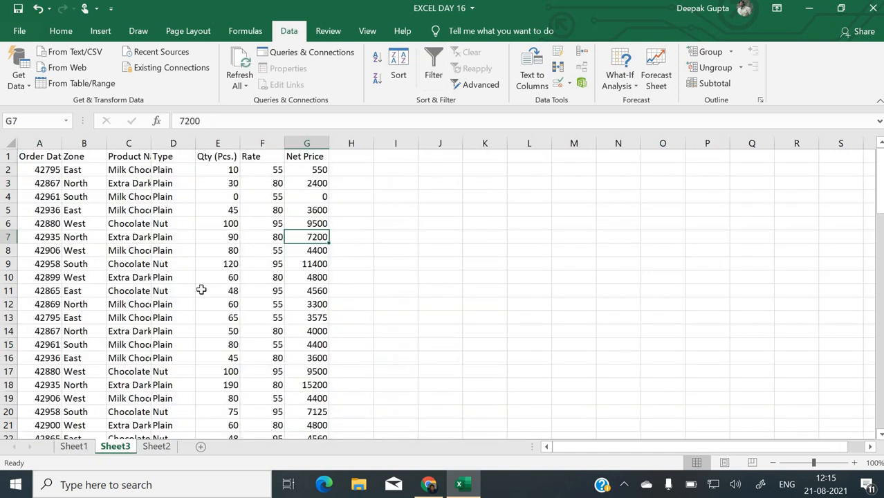
left_click(156, 449)
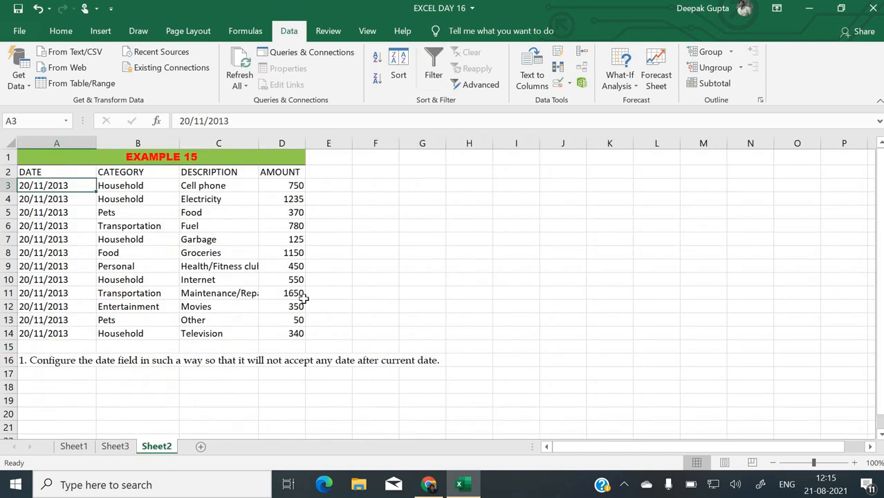
left_click(160, 157)
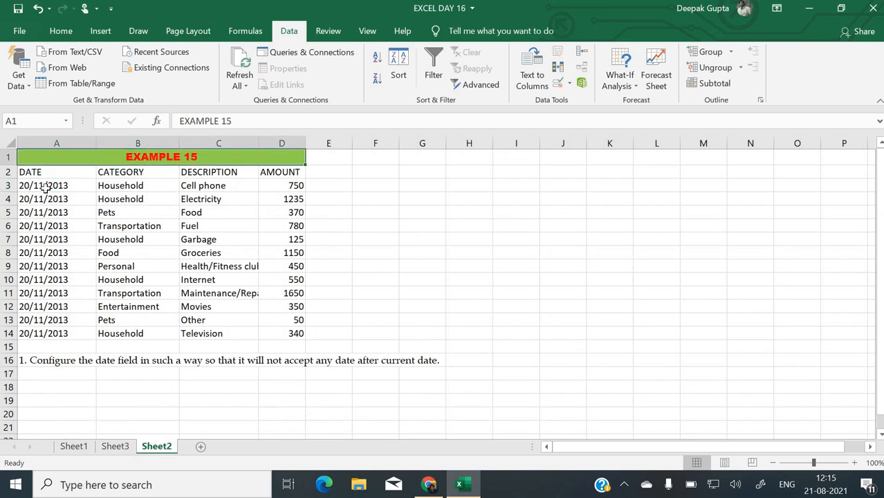
left_click_drag(52, 172, 296, 333)
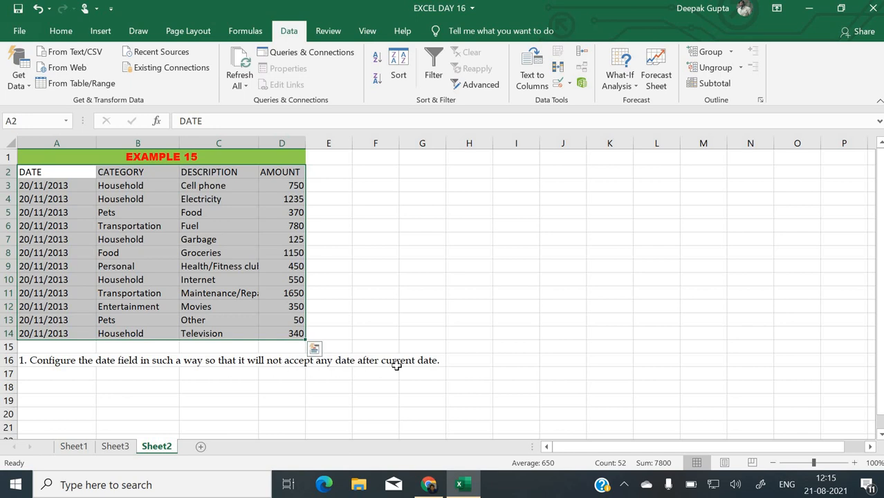
- Enter the formula =TODAY() in cell H5 to return the current date
left_click(468, 211)
type("=")
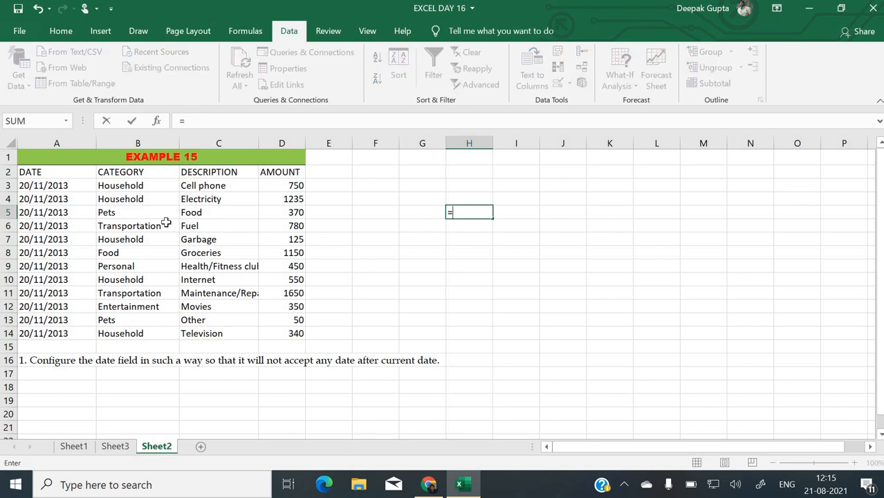
type("toda")
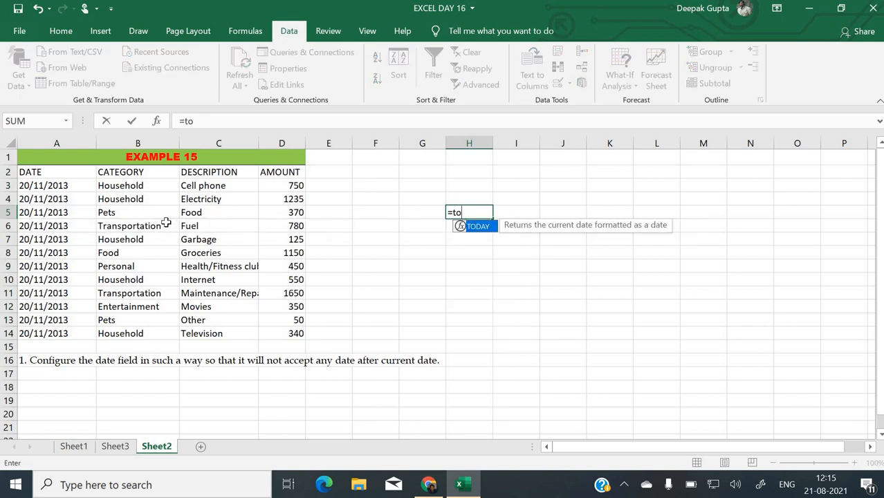
key("BackSpace")
type("day()")
key("Return")
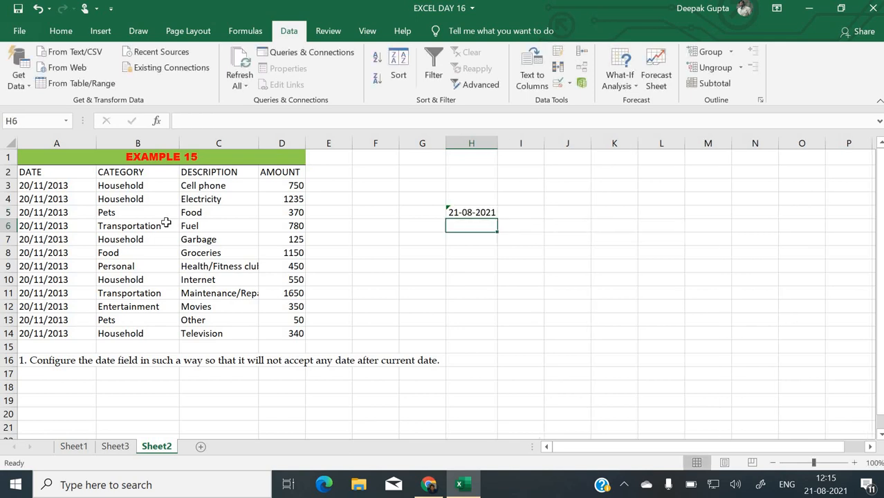
- Enter the formula =NOW() in cell H6 to return the current date and time
type("=")
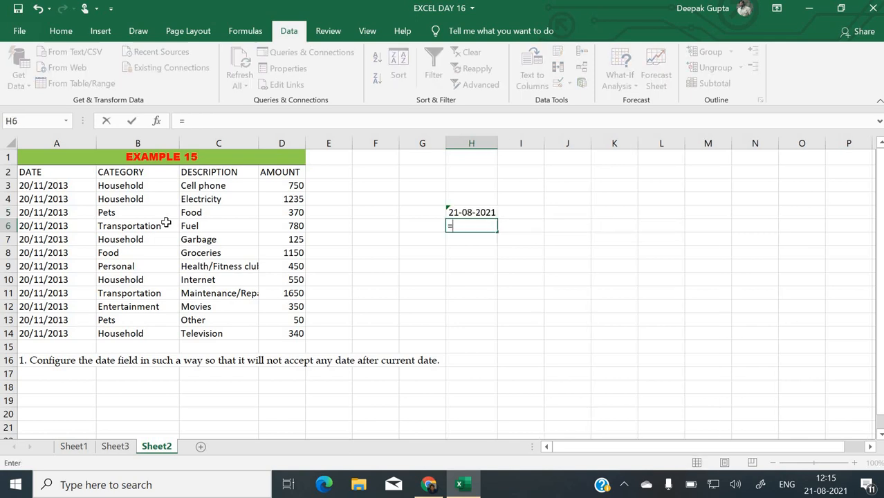
type("no")
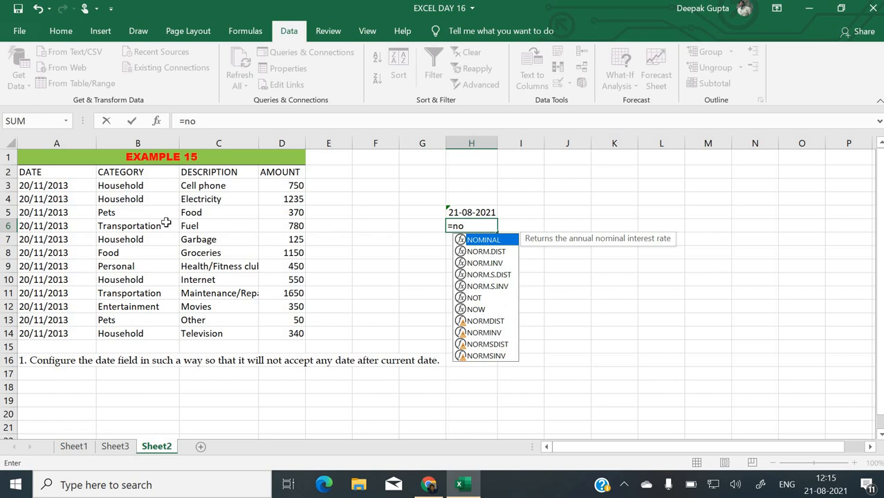
type("w()")
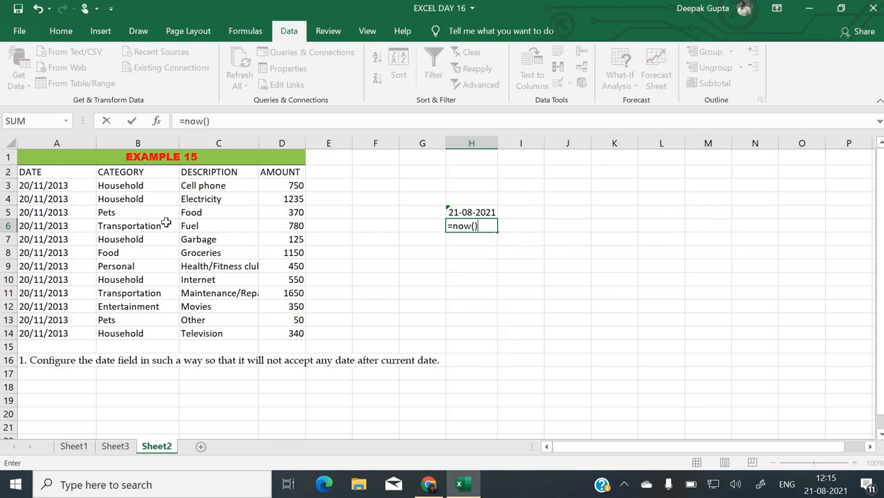
key("Return")
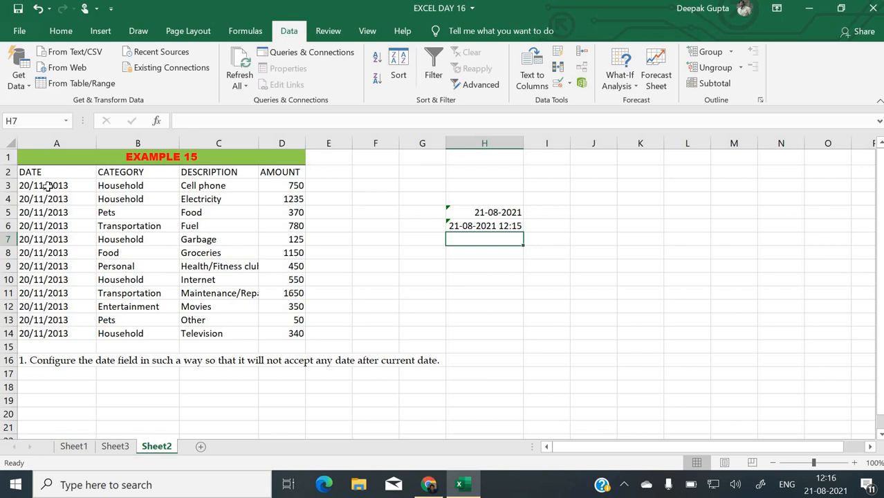
- Apply a Custom data validation rule to the dates in A3:A14 with the formula =IF(A3<TODAY(),1,0)
left_click_drag(47, 185, 42, 333)
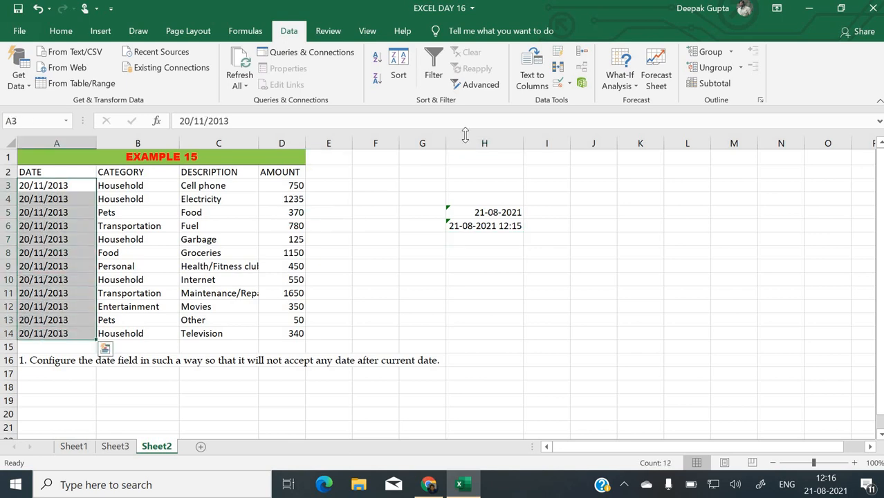
left_click(562, 85)
left_click(473, 276)
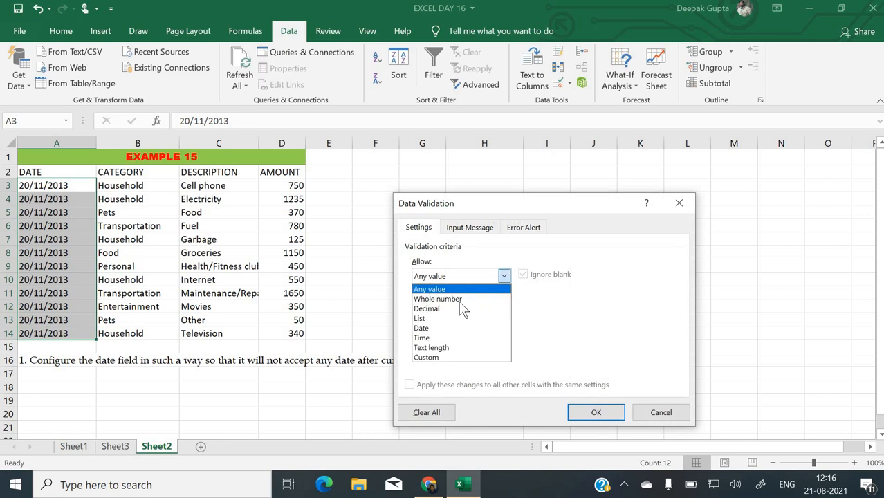
left_click(445, 357)
left_click(444, 335)
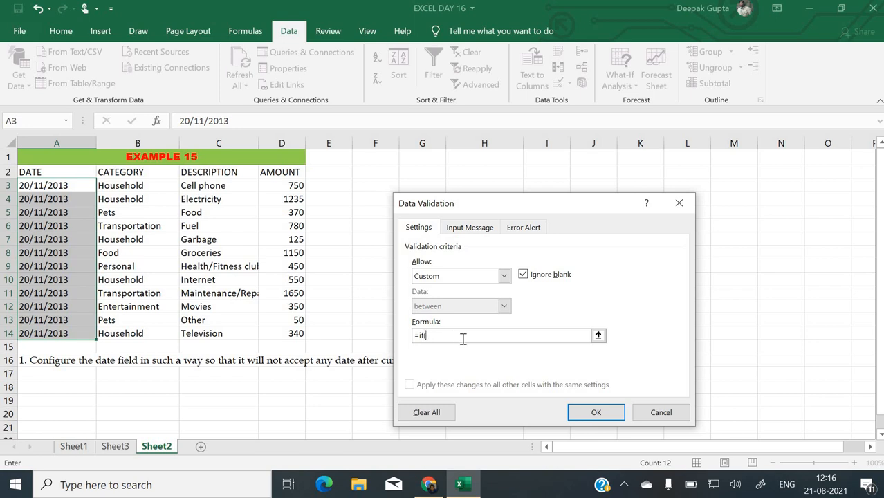
type("=if(")
left_click(78, 186)
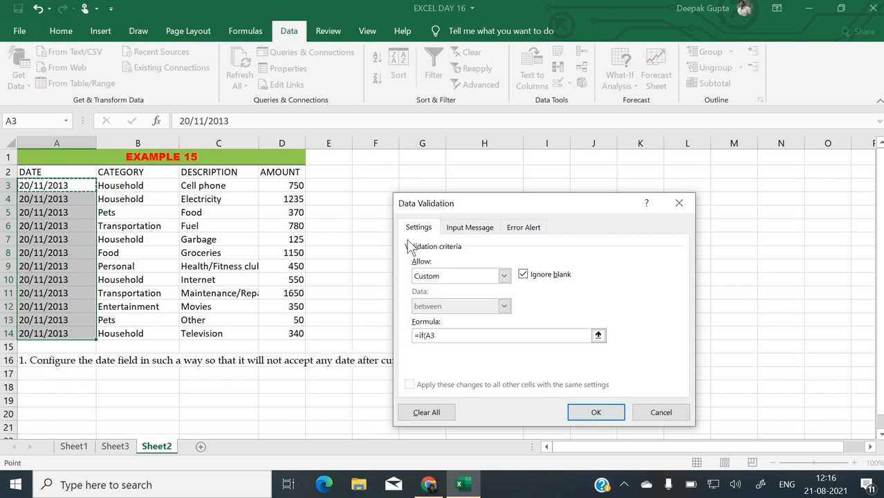
type("<today(),1,0")
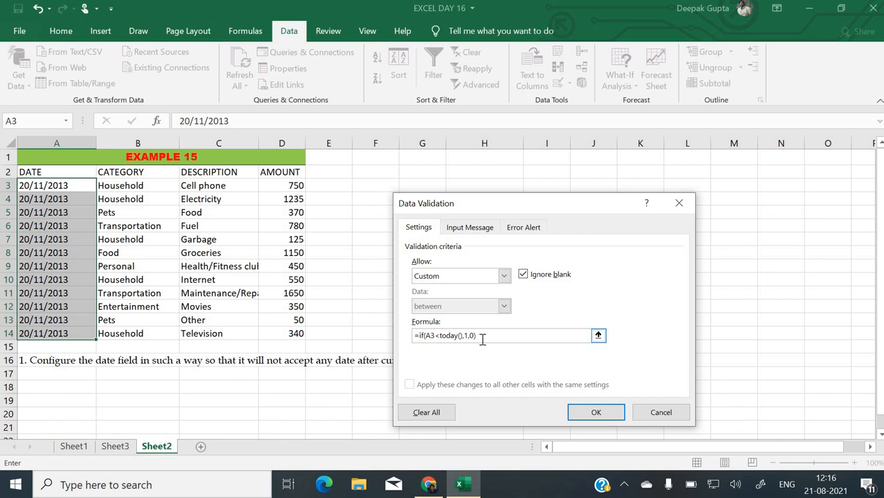
key("Return")
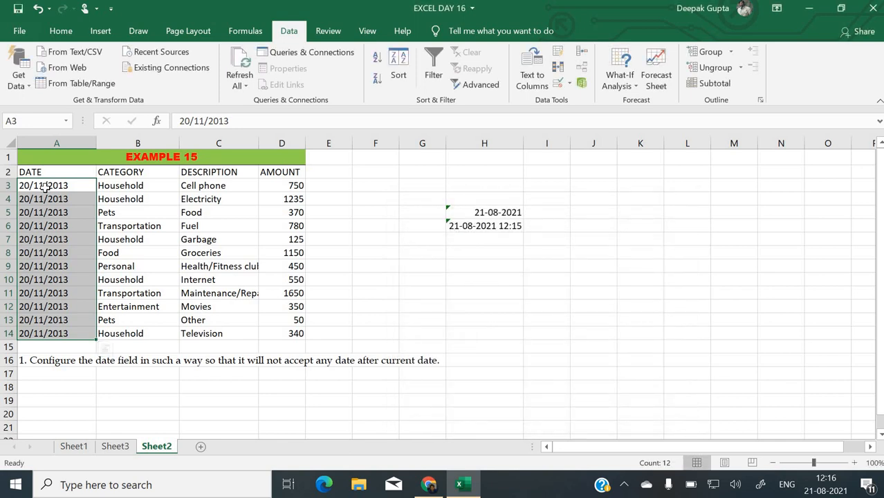
- Try to enter 21-08-2021 as the first date in A3 to test the IF-based validation rule
left_click(43, 187)
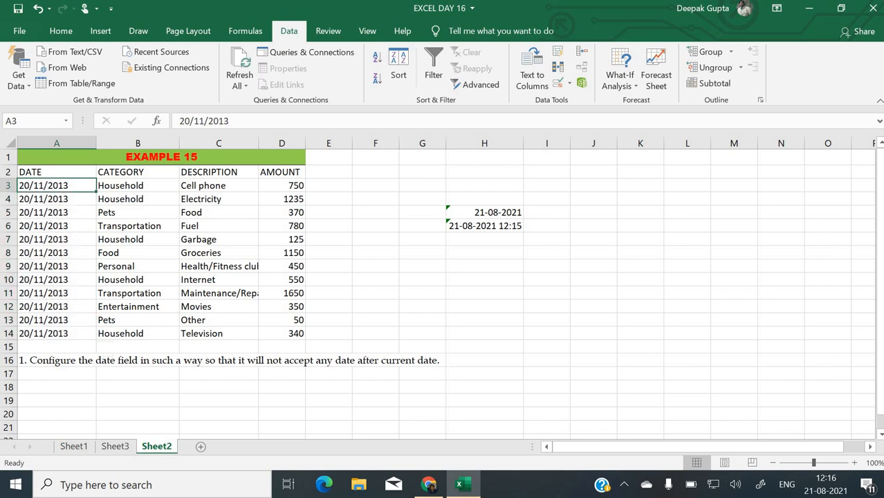
type("21")
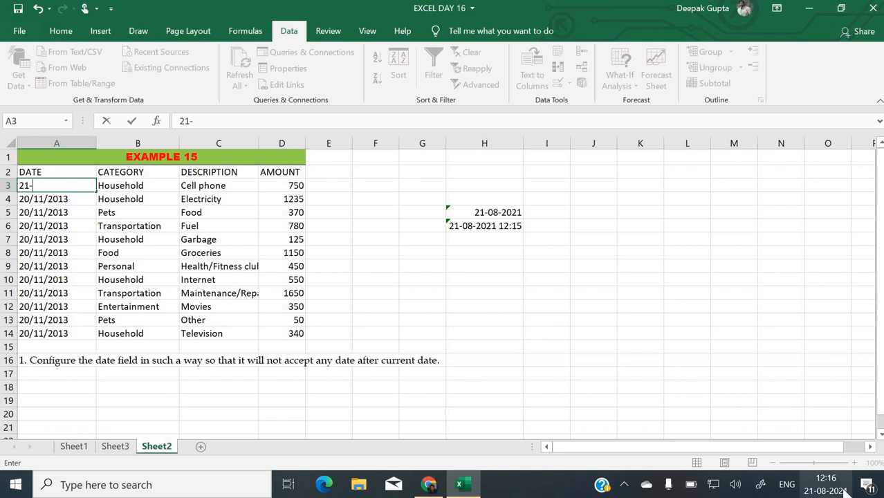
type("-0")
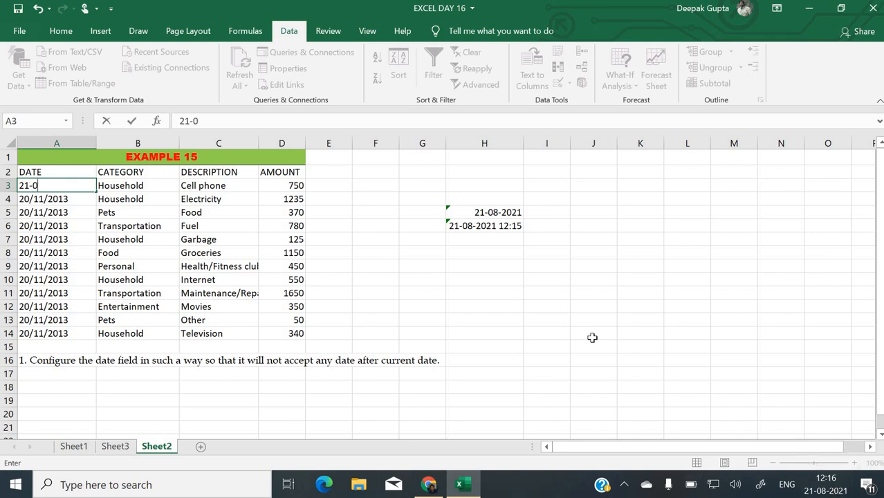
type("8-2021")
key("Return")
key("Escape")
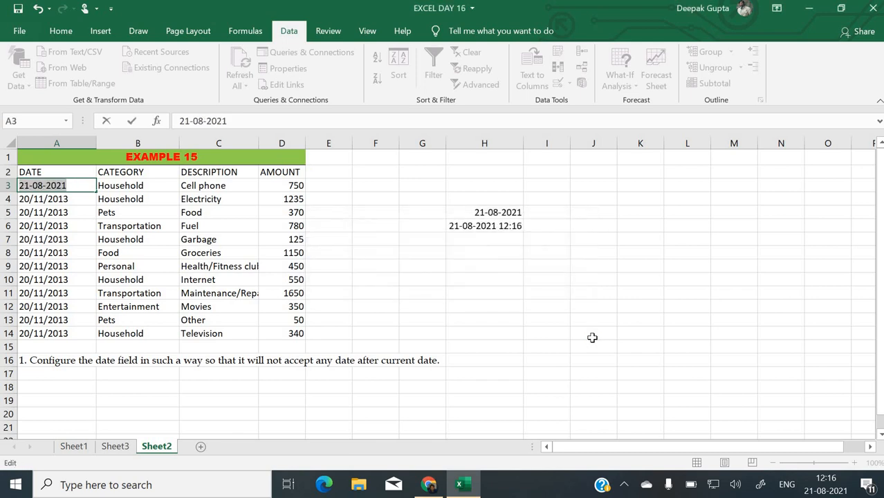
- Change the day in A3 to try the date 22-08-2021 against the rule, and retry the entry
left_click(31, 185)
key("BackSpace")
type("2")
key("Return")
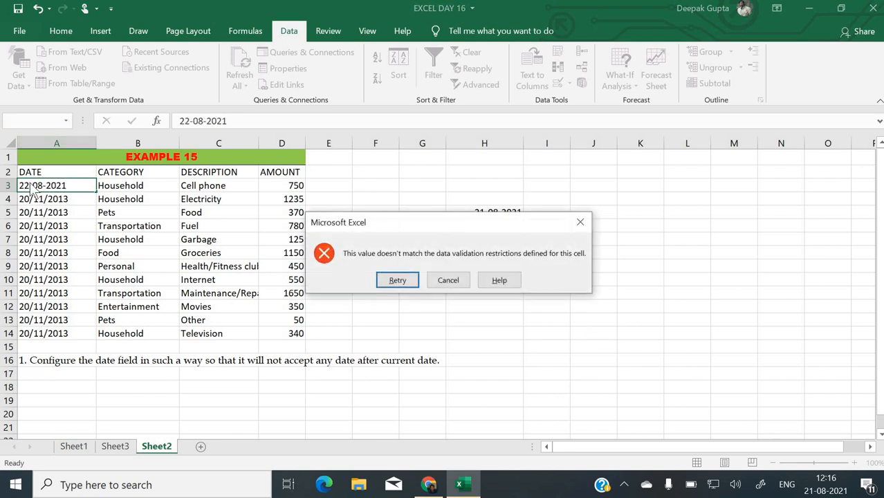
key("Return")
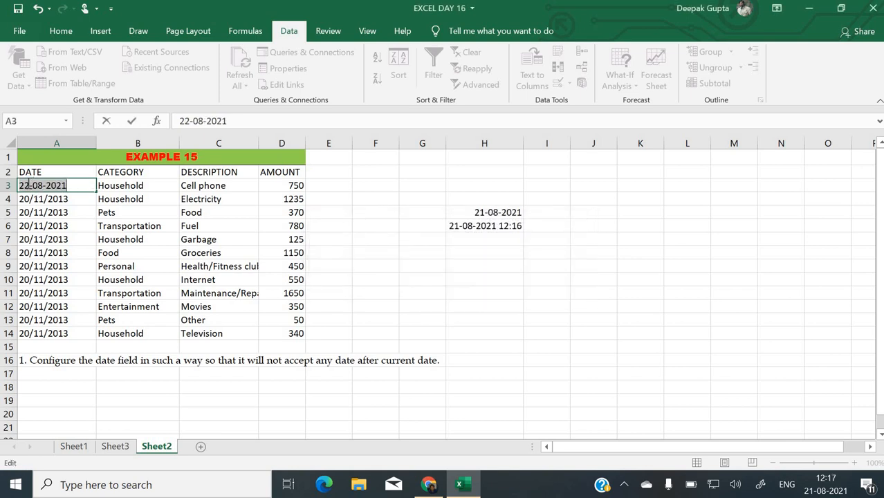
- Change the day of the date in A3 and enter it as 10-08-2021
left_click(29, 186)
key("BackSpace")
key("BackSpace")
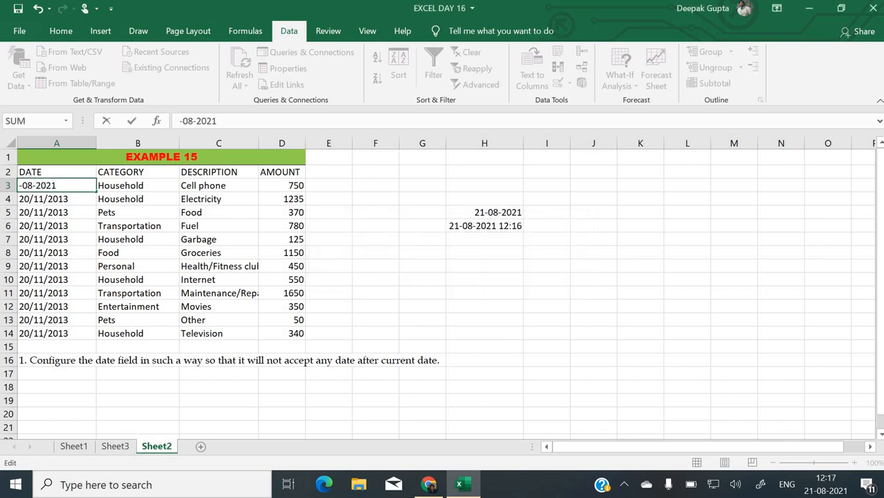
type("10")
key("Return")
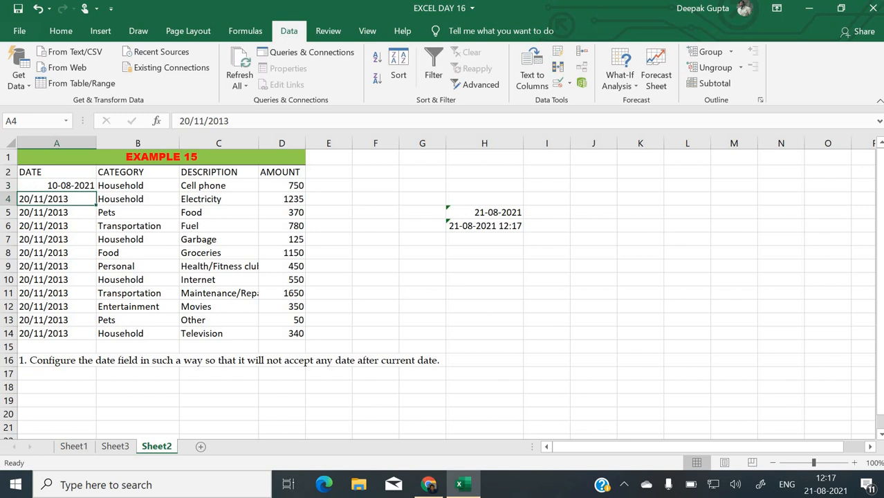
- Undo the last date entry in A3
left_click(57, 186)
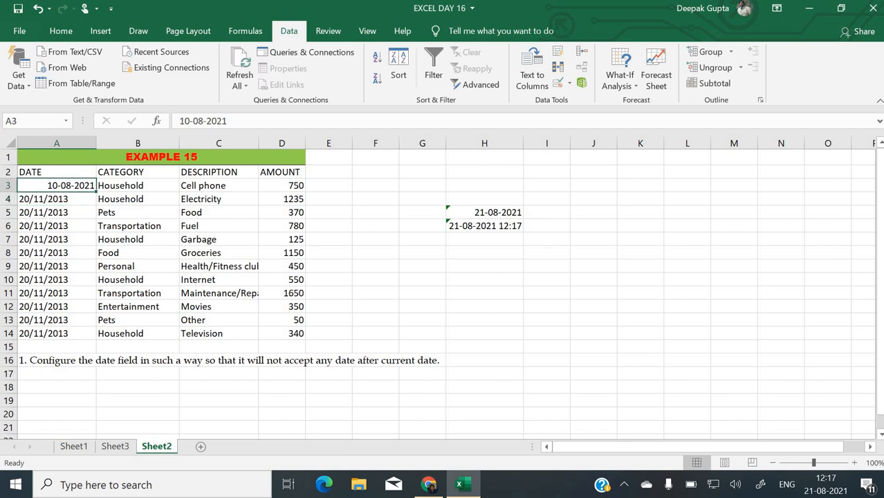
key("ctrl+z")
left_click(317, 279)
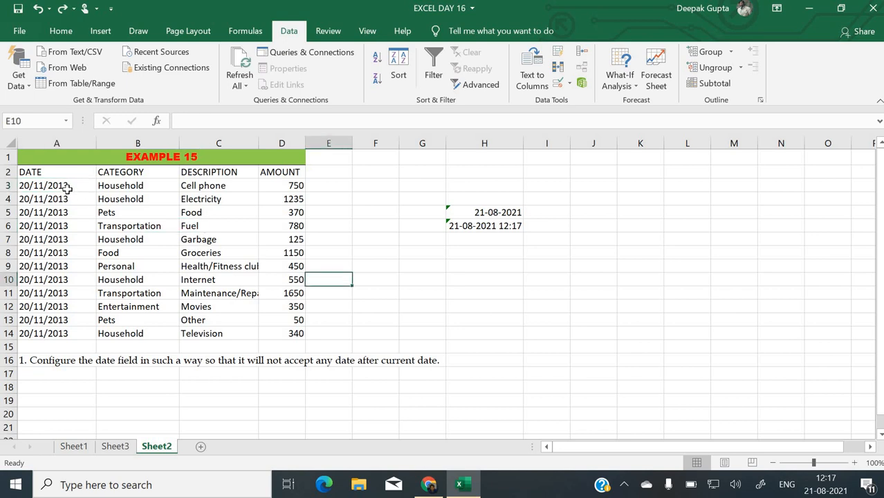
- Replace the custom validation formula for the dates in A3:A14 with =A3:A14<TODAY()
left_click_drag(67, 188, 64, 335)
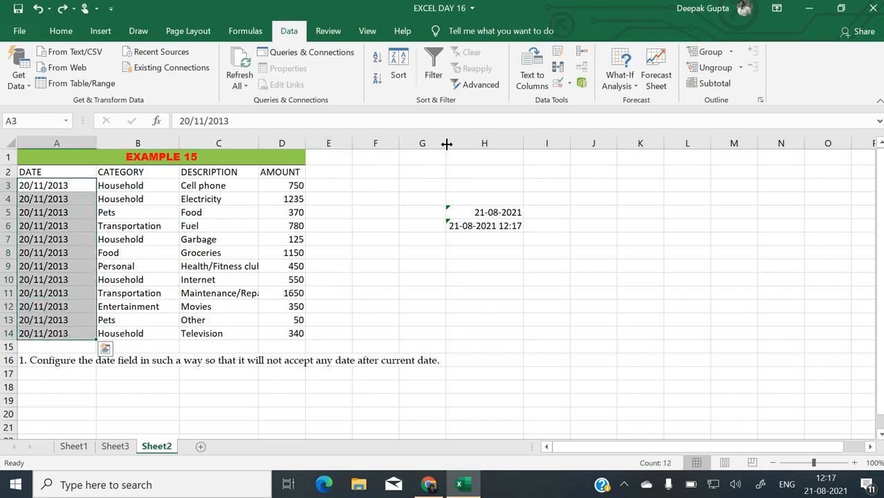
left_click(558, 83)
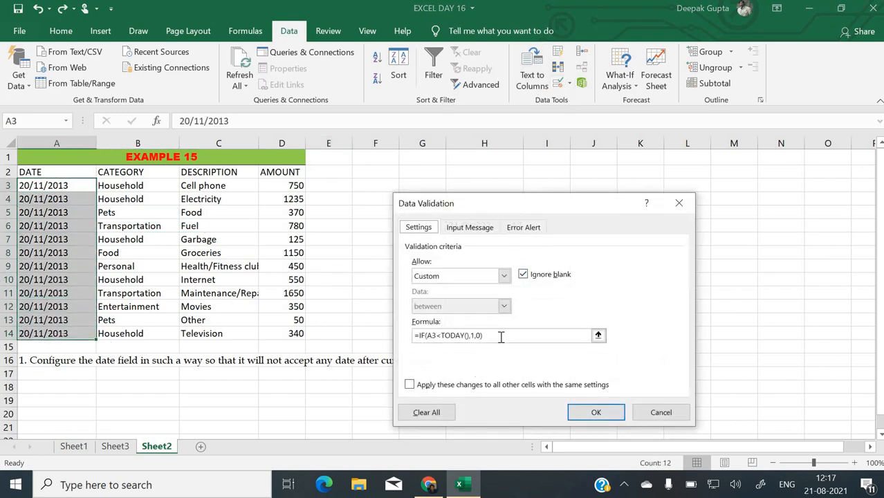
left_click_drag(501, 337, 113, 331)
key("BackSpace")
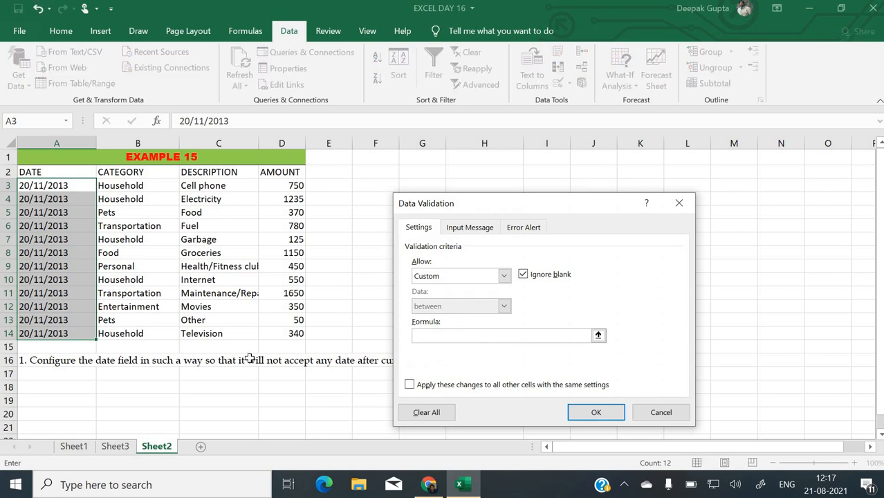
type("=")
left_click_drag(69, 187, 56, 340)
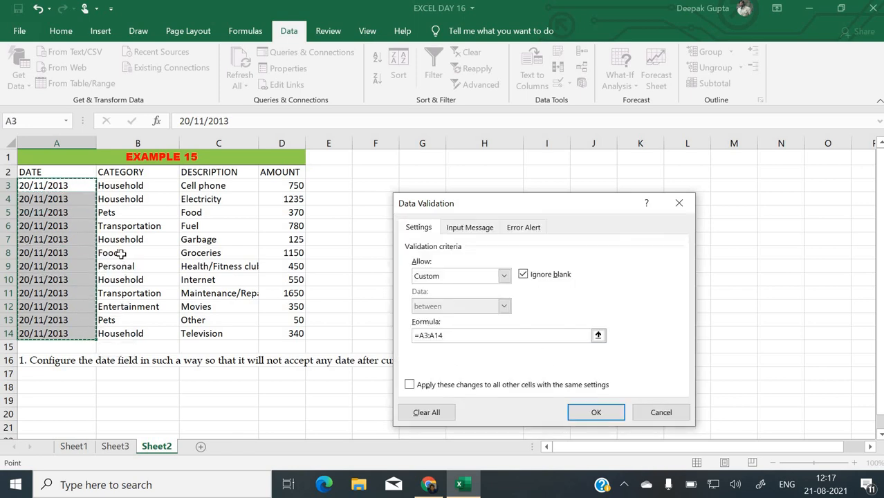
type("<")
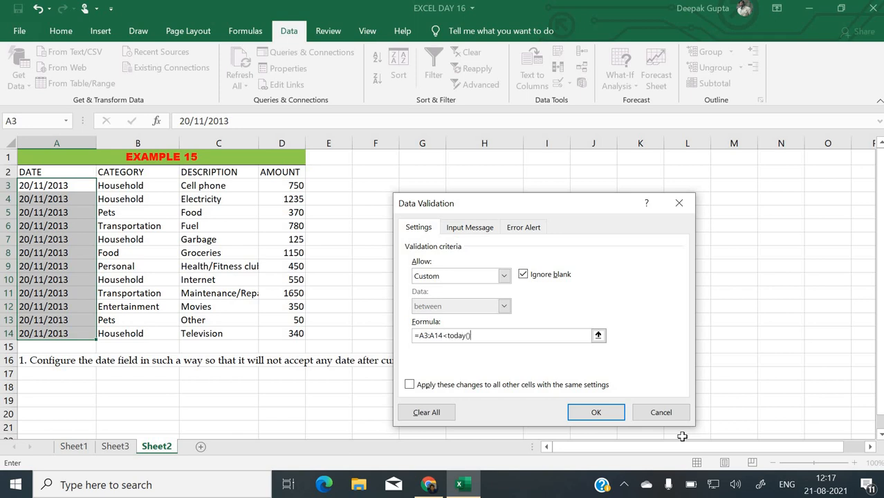
type("today()")
left_click(595, 412)
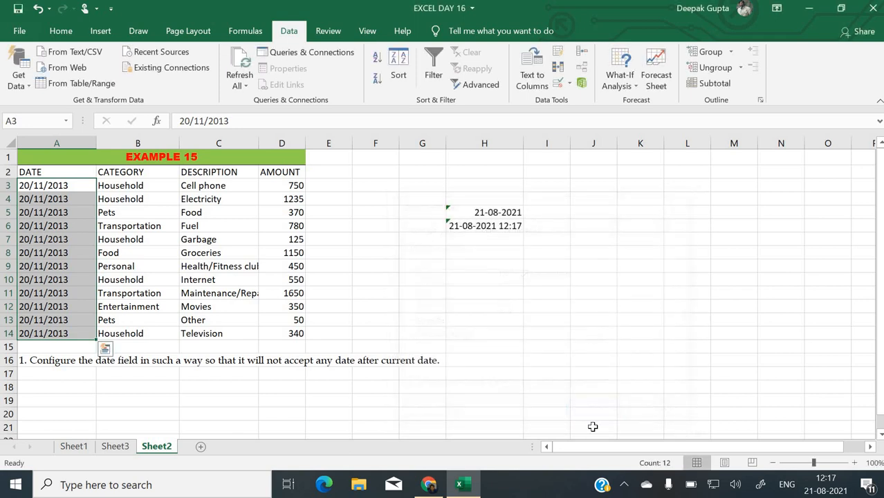
- Try to replace the date in A3 with 21-08-2021 to test the new validation formula, and retry the entry
double_click(74, 185)
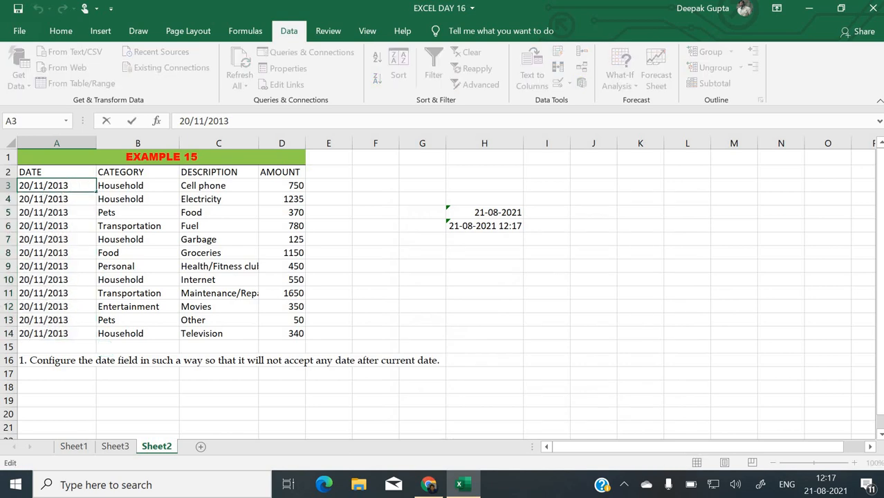
key("shift+Home")
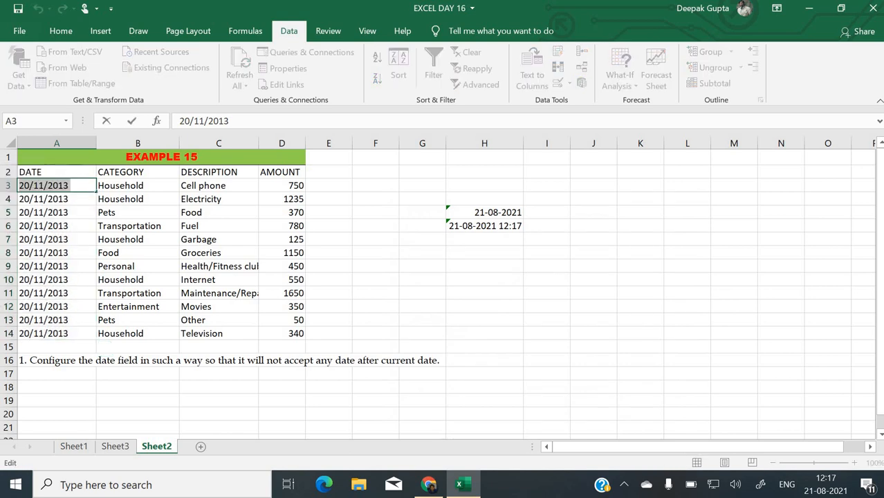
type("21-08")
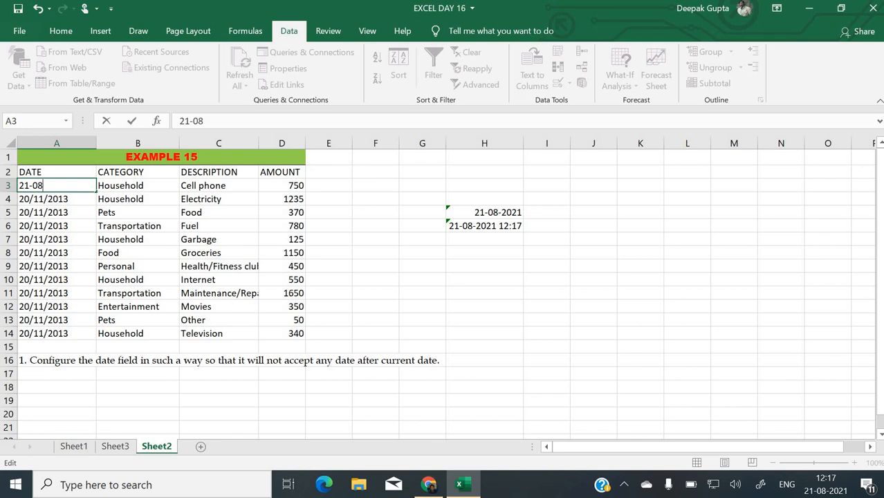
type("-2021")
key("Return")
key("Return")
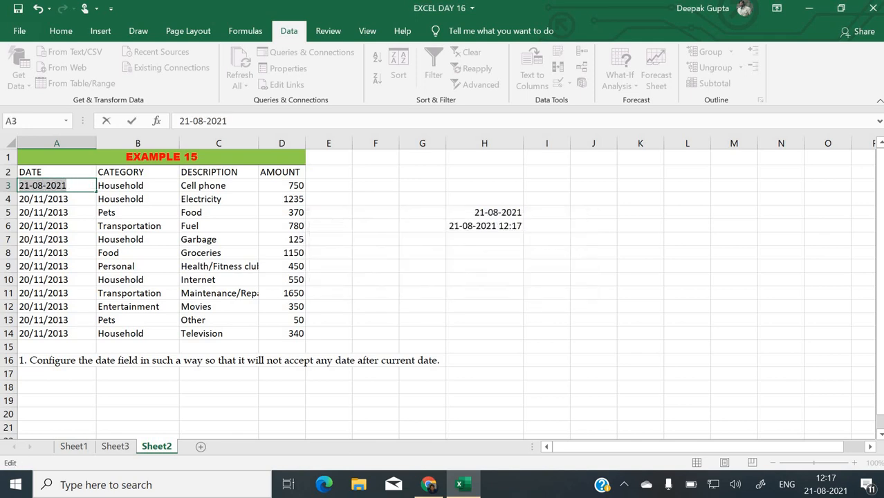
- Change the day in A3 to try the date 22-08-2021 against the new formula, and retry the entry
left_click(31, 186)
key("BackSpace")
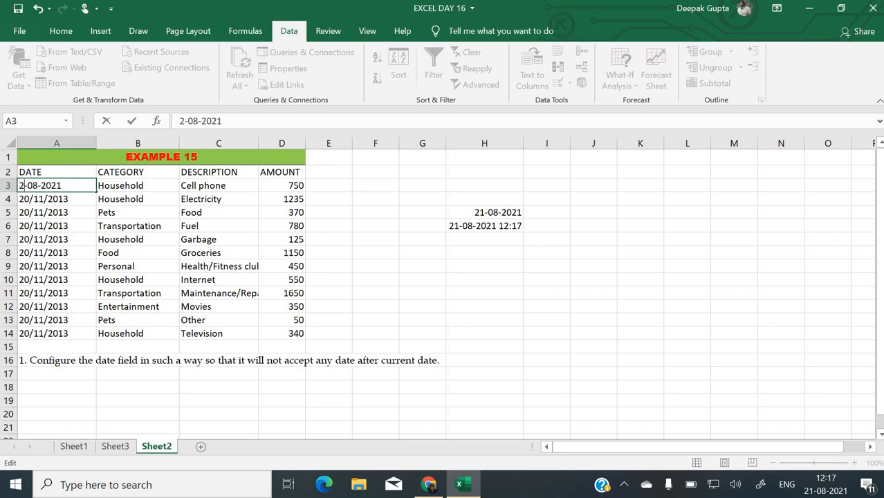
type("2")
key("Return")
key("Return")
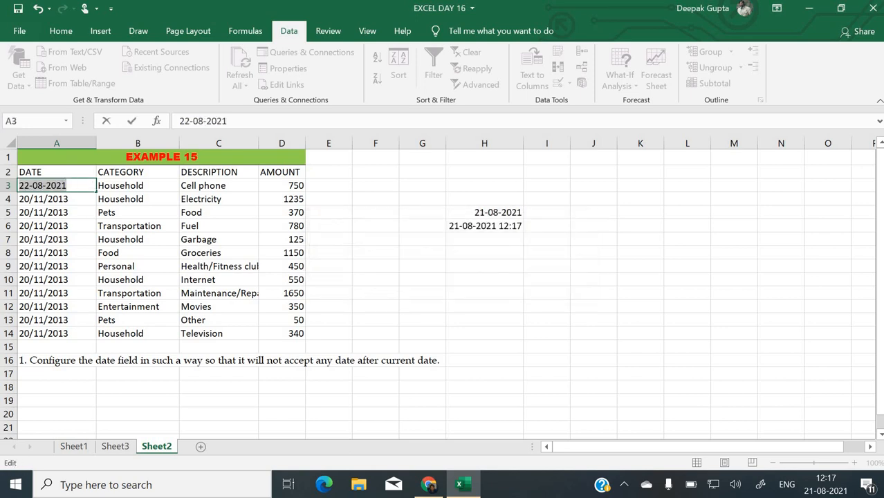
- Change the day of the date in A3 so that the entry is 10-08-2021
left_click(31, 185)
key("BackSpace")
key("BackSpace")
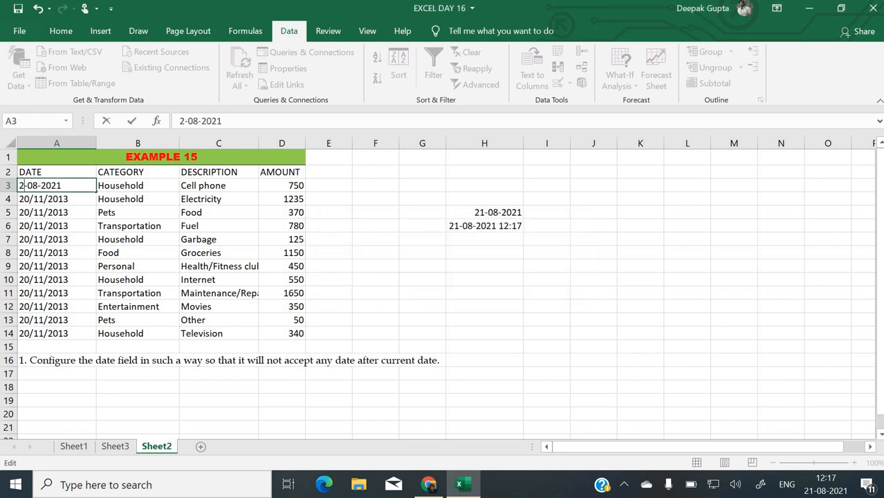
type("10")
key("Return")
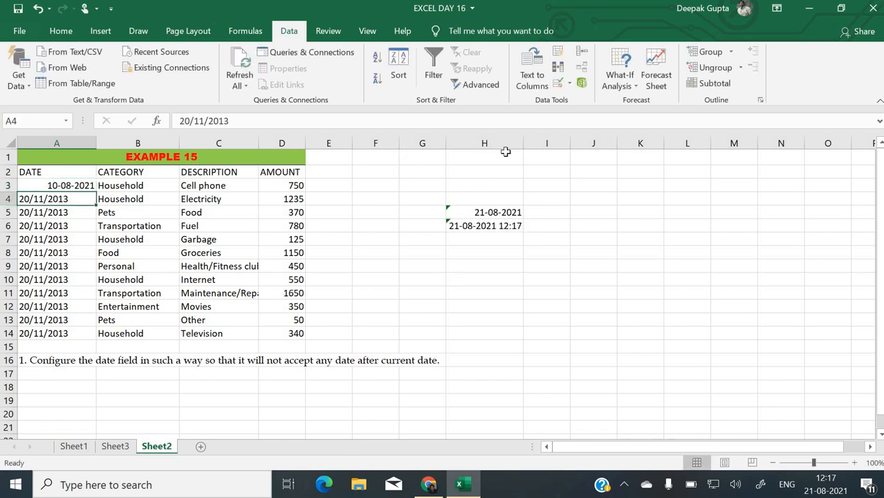
- Review the custom data validation formula applied to A4, and leave its settings without making changes
left_click(558, 84)
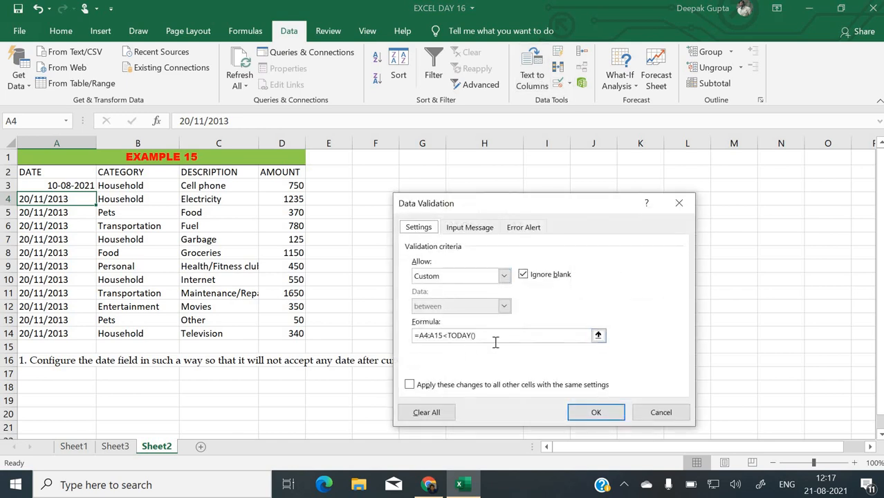
left_click(654, 408)
left_click(415, 266)
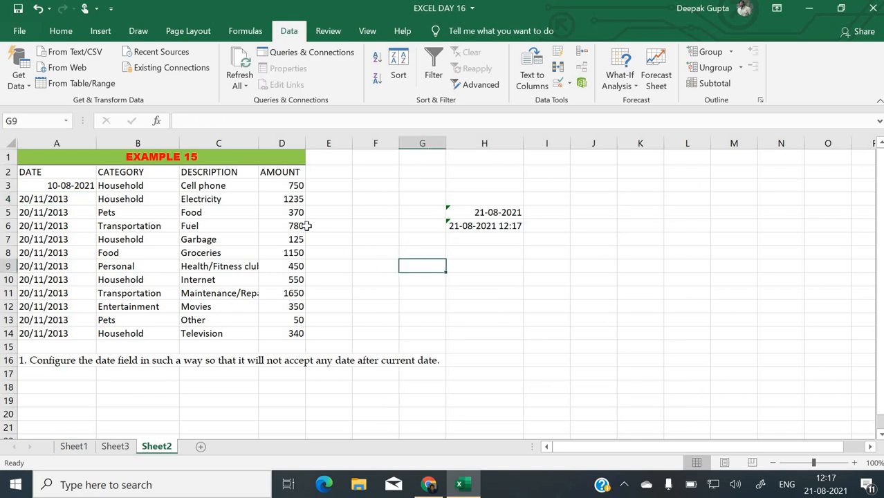
- Go to Sheet1 and look over the chocolate orders table
left_click(87, 448)
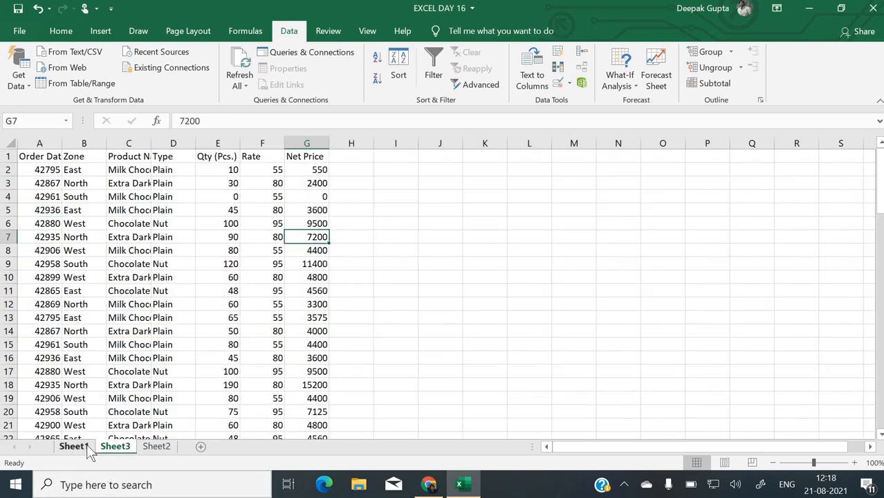
left_click(413, 278)
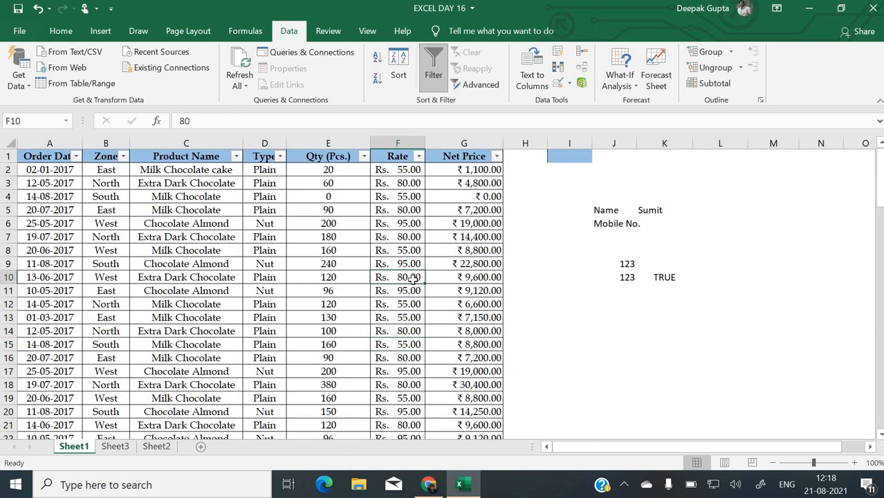
scroll(414, 278, "down", 1)
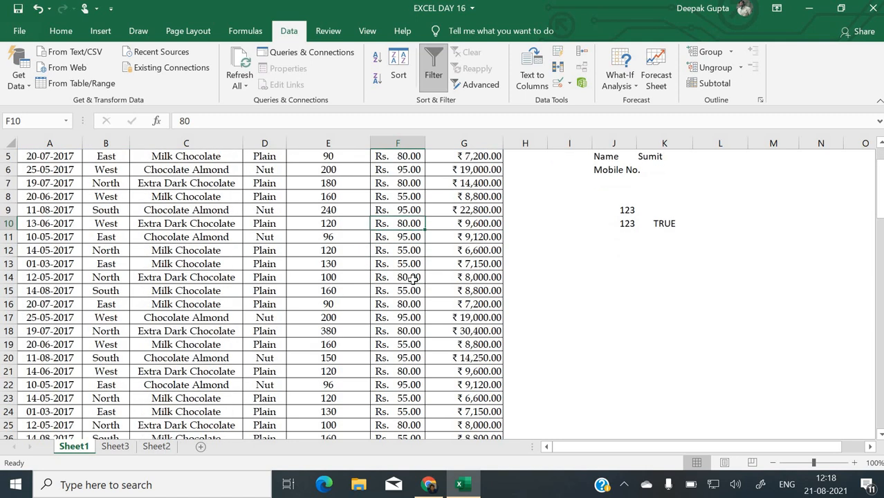
scroll(502, 283, "up", 1)
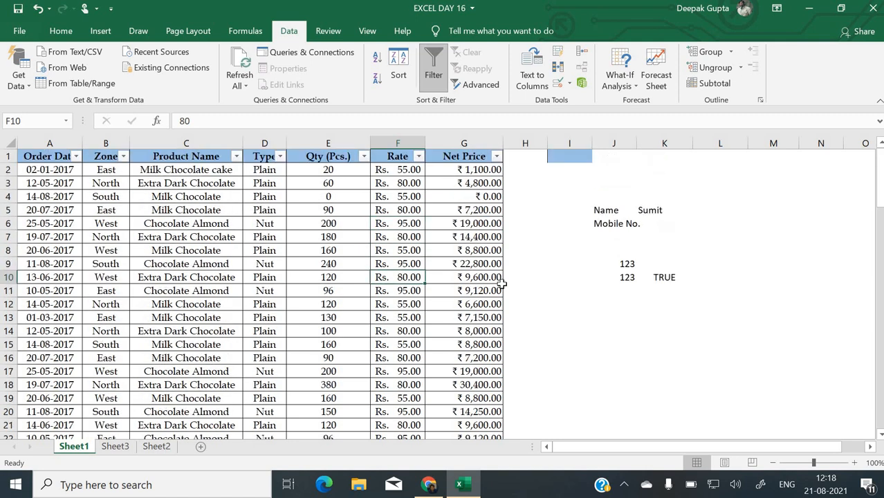